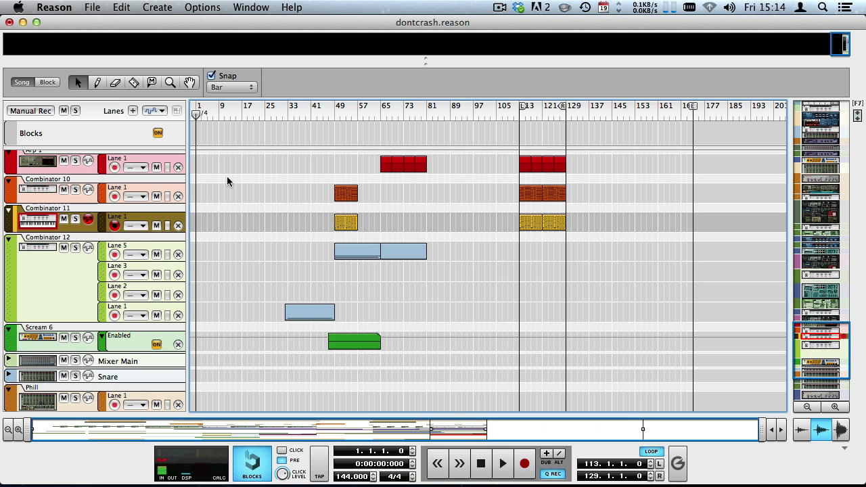
Step: Play the song from the start and look over the sequencer tracks from Combinator 1 down to Combinator 5
scroll(228, 182, "down", 3)
scroll(227, 181, "up", 6)
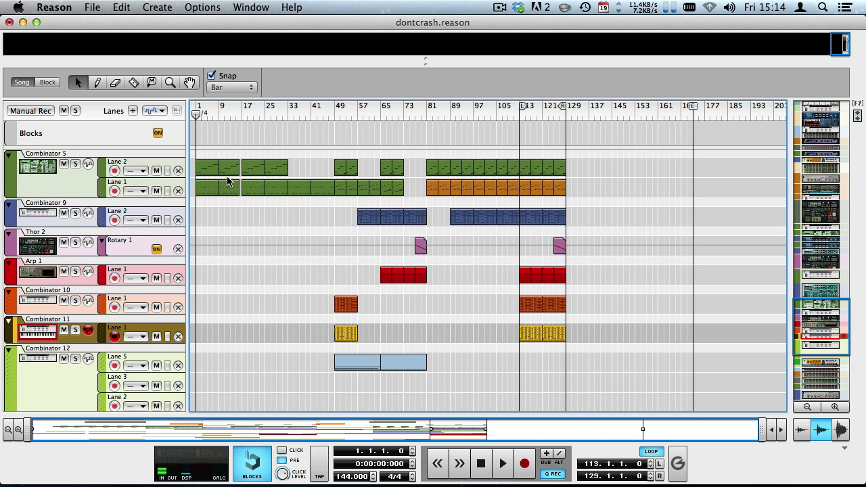
scroll(227, 181, "up", 6)
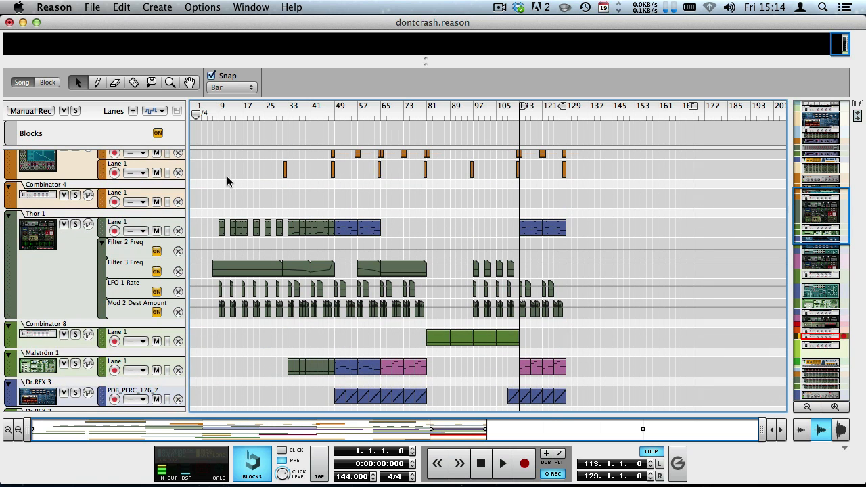
key("space")
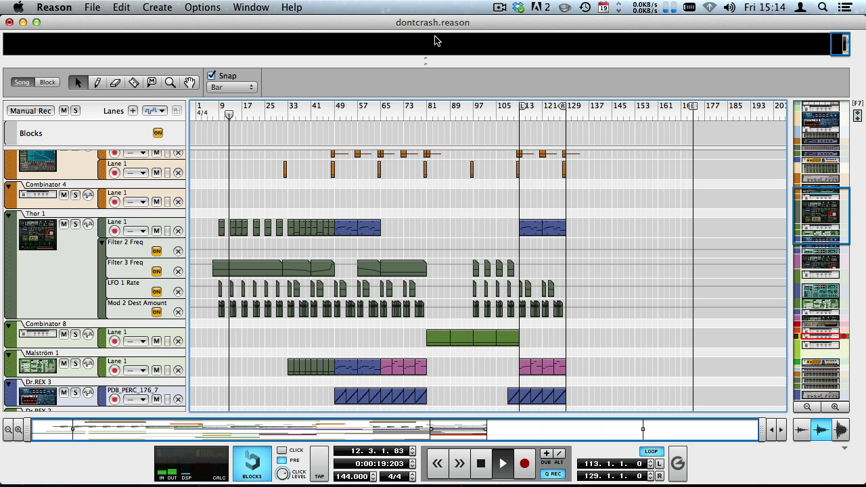
scroll(345, 267, "down", 8)
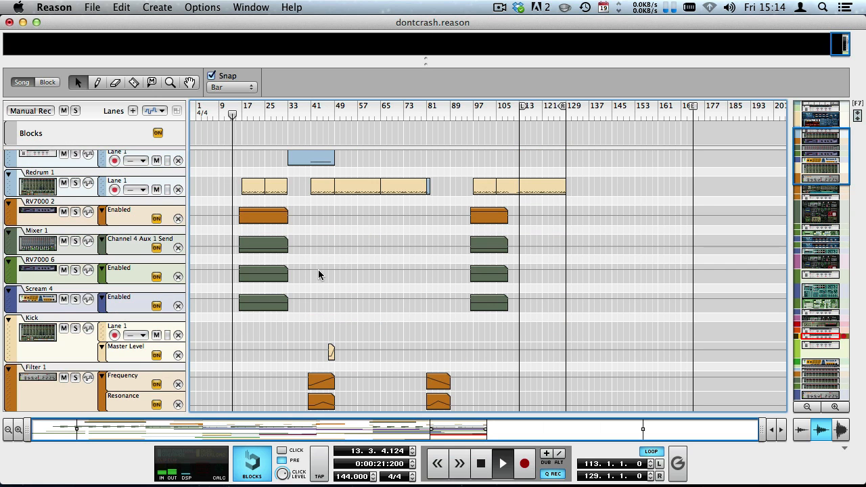
scroll(319, 274, "up", 7)
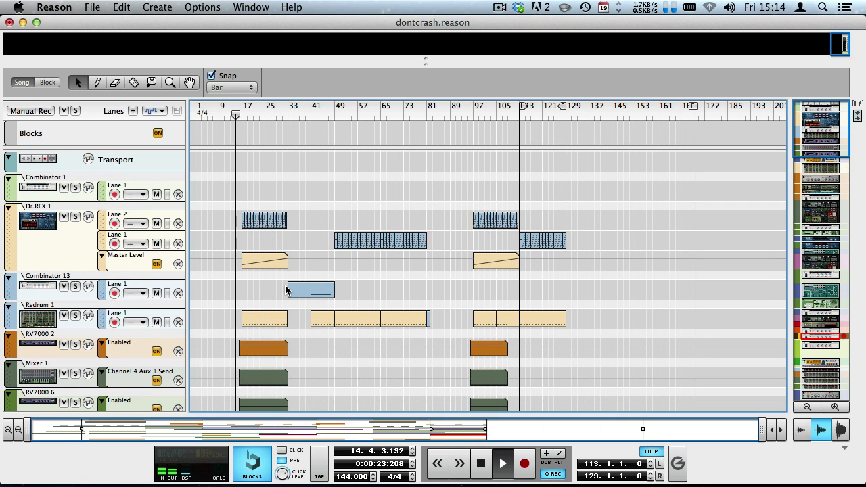
scroll(285, 290, "down", 15)
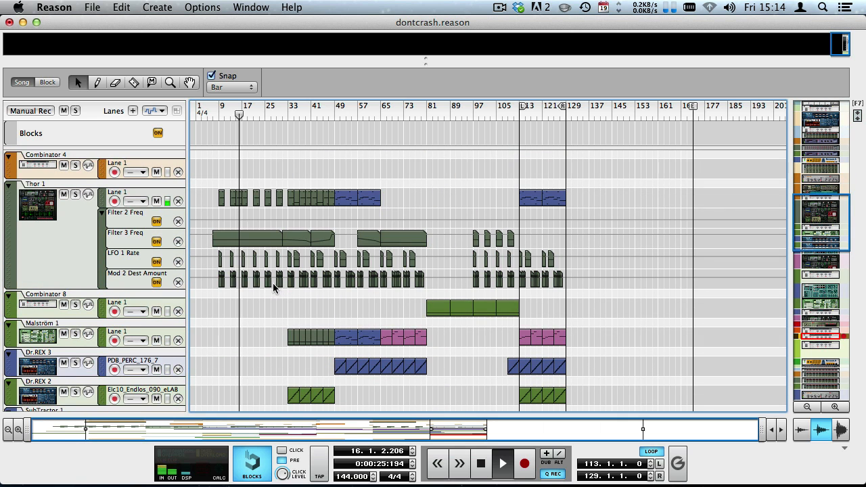
scroll(240, 322, "up", 4)
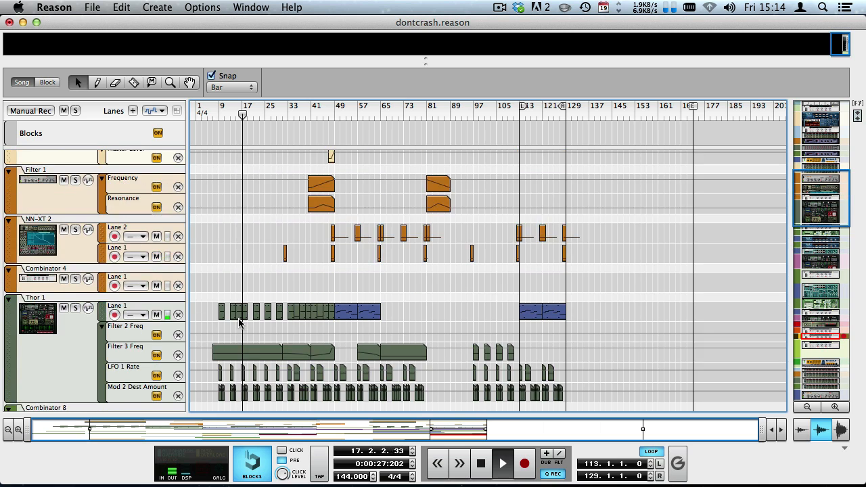
scroll(239, 322, "up", 11)
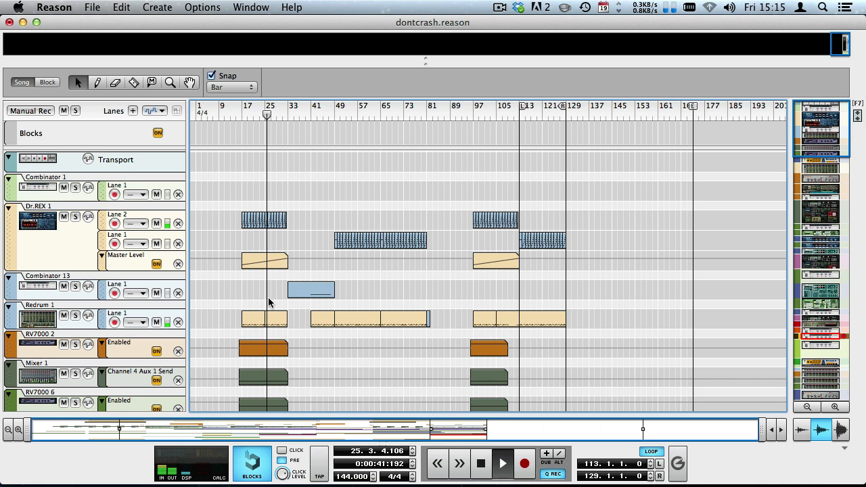
scroll(365, 203, "down", 10)
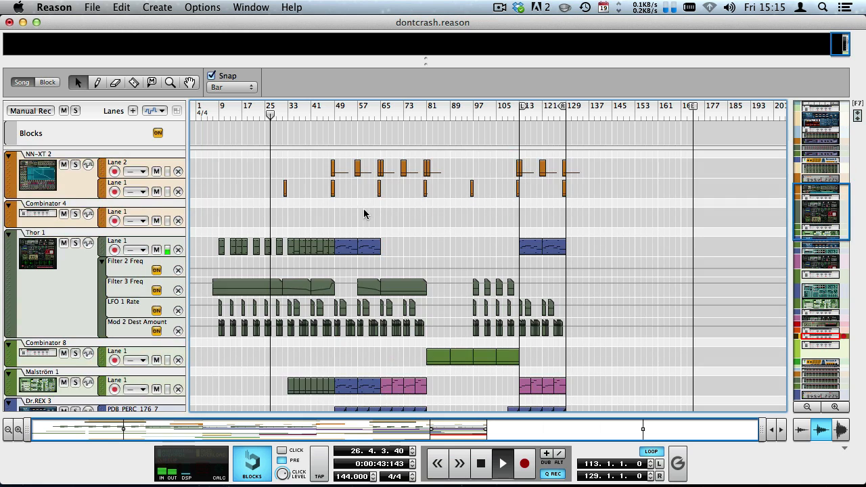
scroll(328, 213, "down", 4)
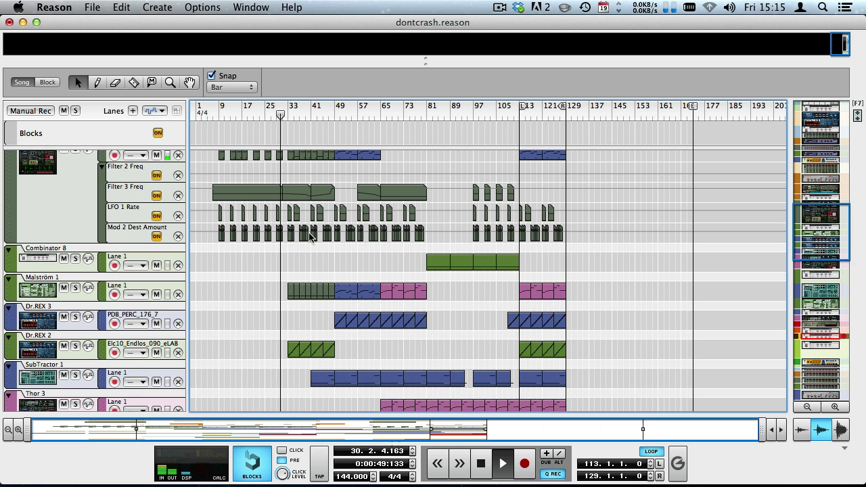
scroll(292, 288, "down", 5)
scroll(291, 288, "down", 6)
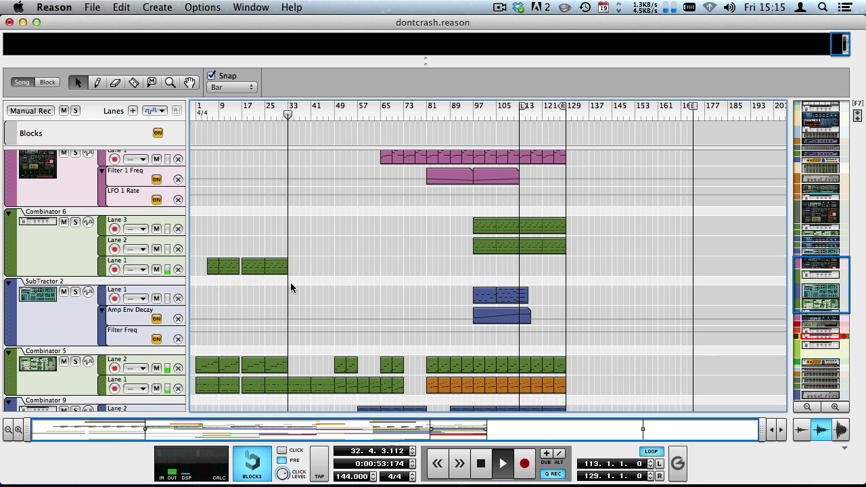
Step: Examine the clips and automation in the lower tracks down to Filter 2 while the song plays
left_click_drag(843, 282, 843, 393)
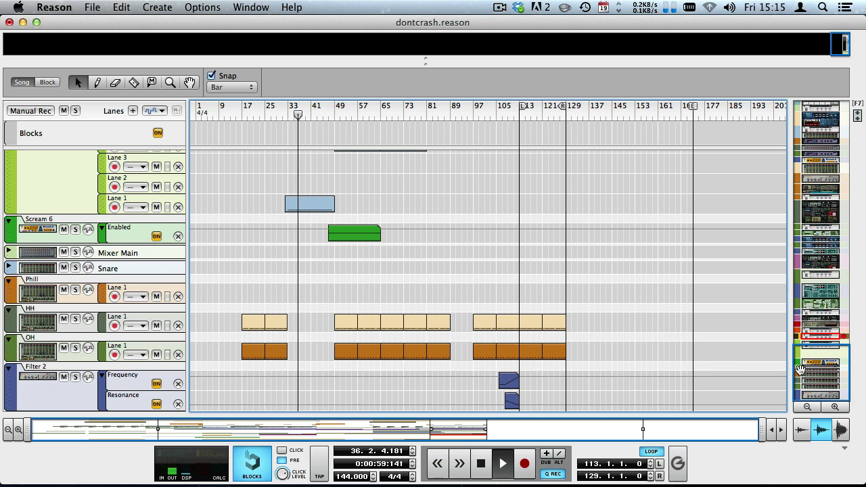
left_click_drag(799, 369, 778, 331)
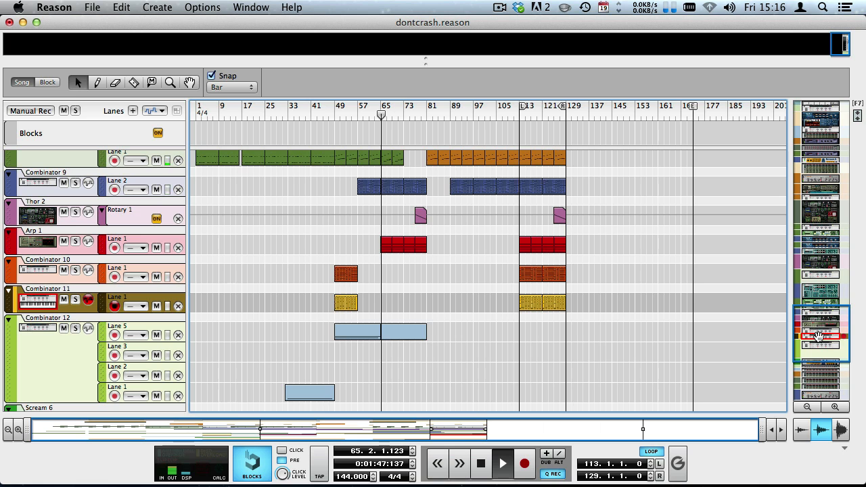
left_click_drag(818, 336, 798, 324)
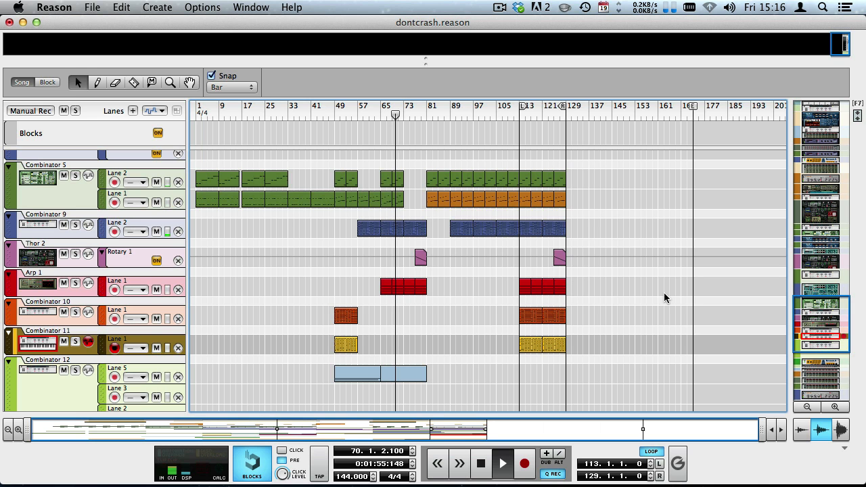
left_click_drag(828, 339, 759, 237)
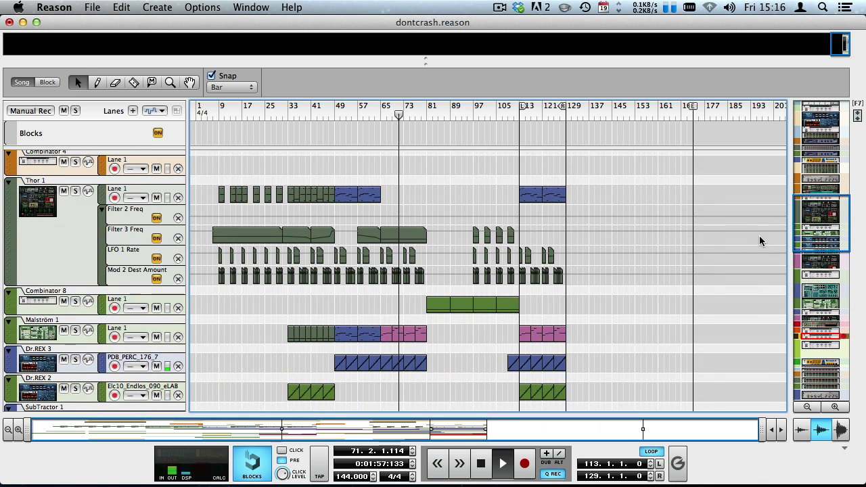
scroll(746, 236, "down", 10)
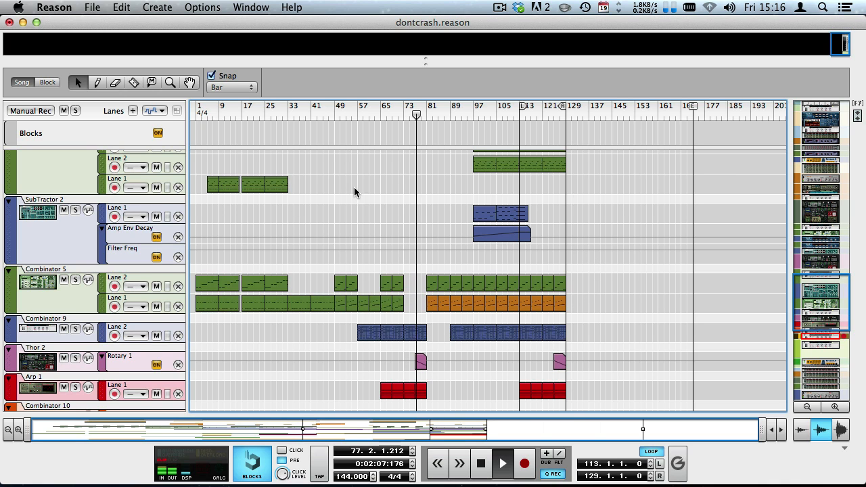
scroll(354, 192, "down", 15)
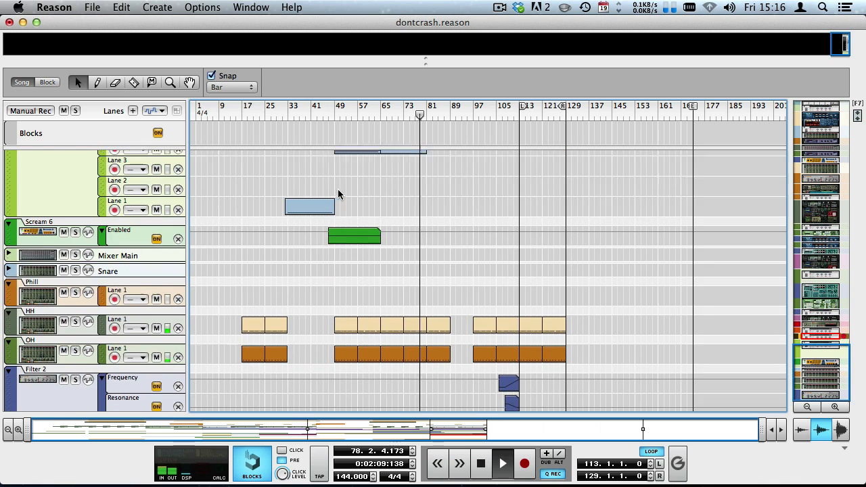
scroll(338, 195, "up", 15)
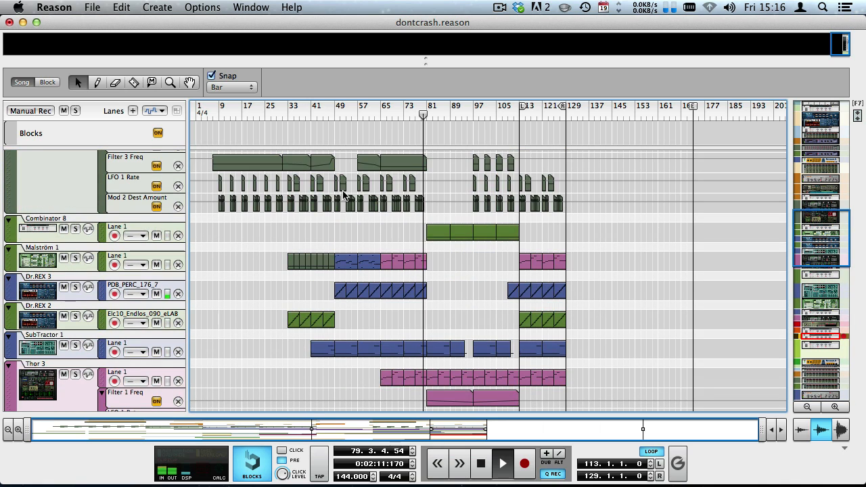
scroll(345, 196, "down", 10)
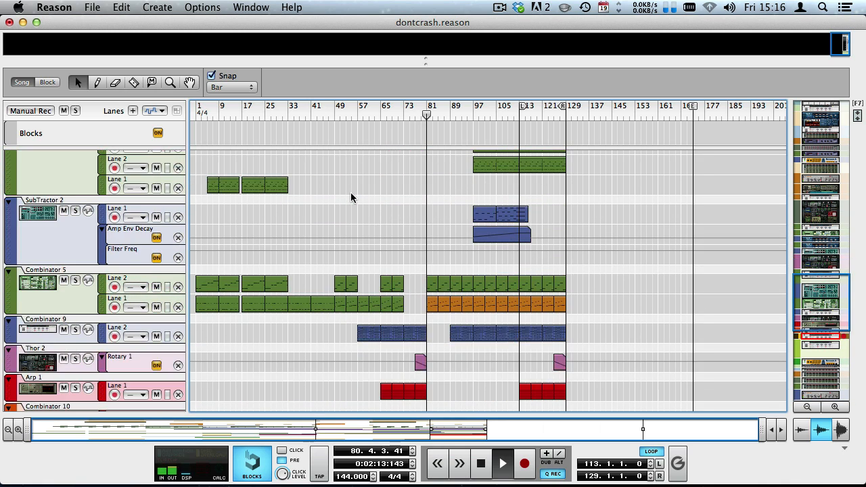
scroll(350, 195, "down", 8)
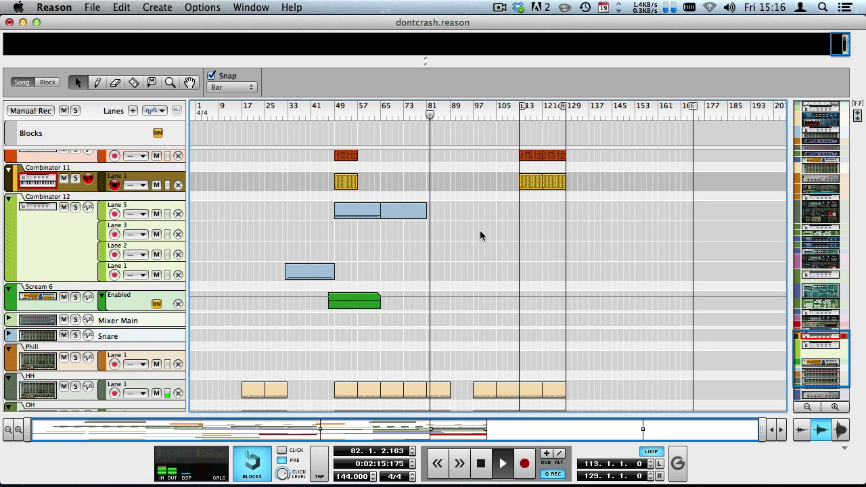
scroll(481, 235, "down", 3)
scroll(482, 251, "up", 15)
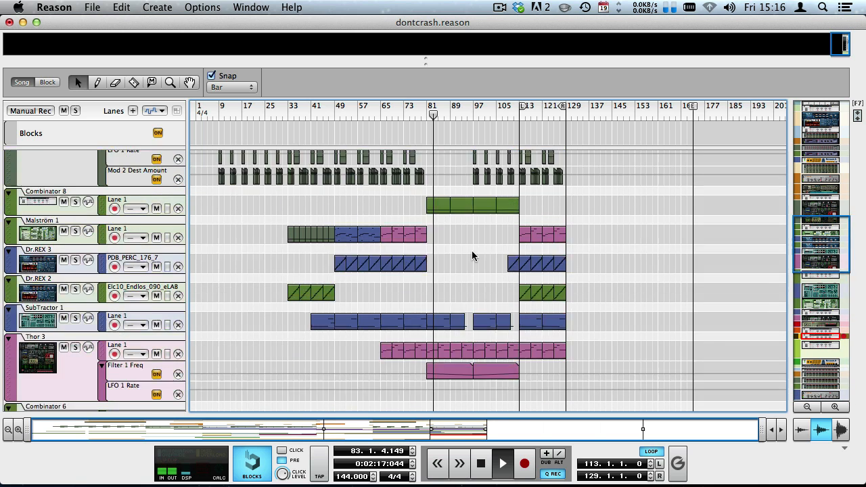
Step: Stop playback and return the song position to bar 1
scroll(439, 254, "up", 5)
key("space")
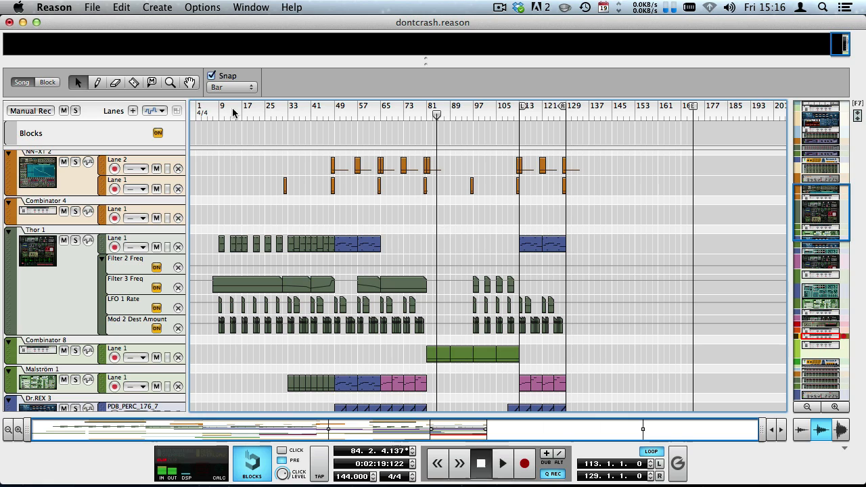
left_click(196, 113)
Step: Select and solo the Combinator 5 track, and play it from bar 1
scroll(263, 184, "up", 10)
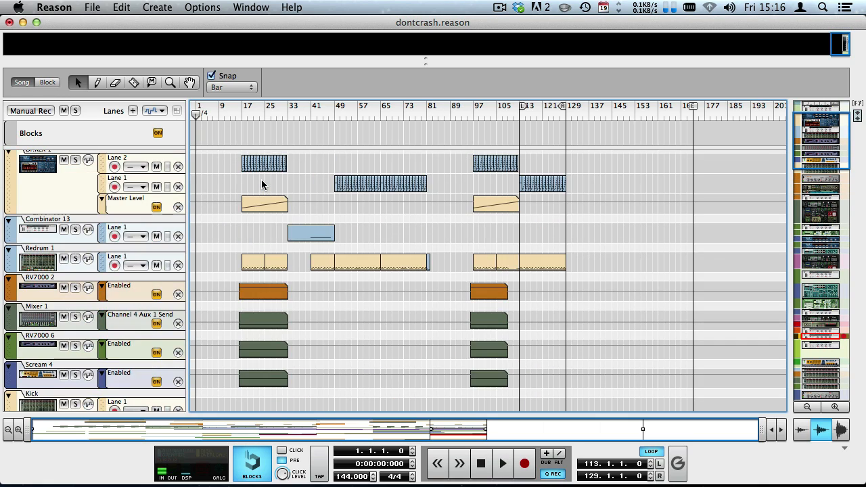
scroll(263, 184, "down", 5)
scroll(249, 184, "up", 5)
scroll(241, 180, "down", 10)
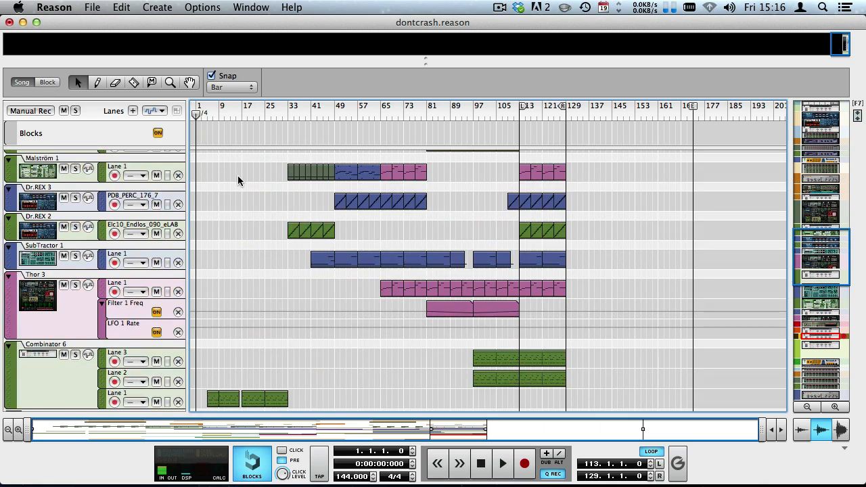
scroll(238, 181, "down", 10)
scroll(238, 181, "up", 5)
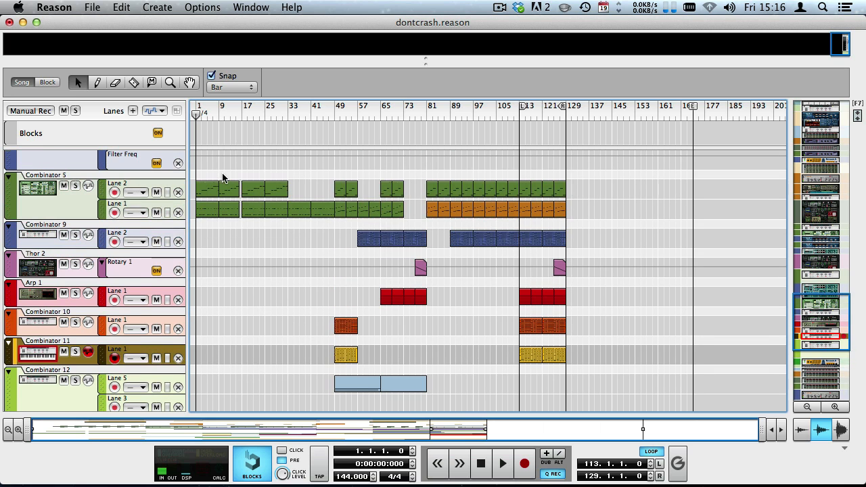
left_click(47, 179)
scroll(224, 179, "up", 2)
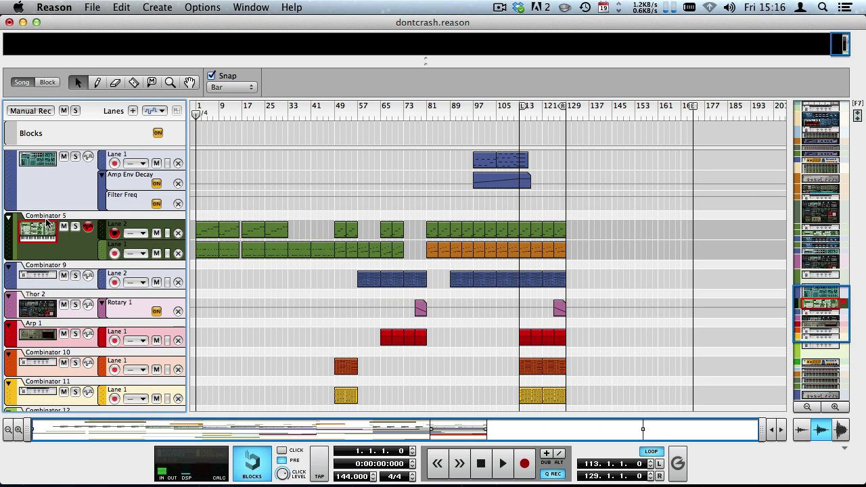
left_click_drag(325, 58, 305, 184)
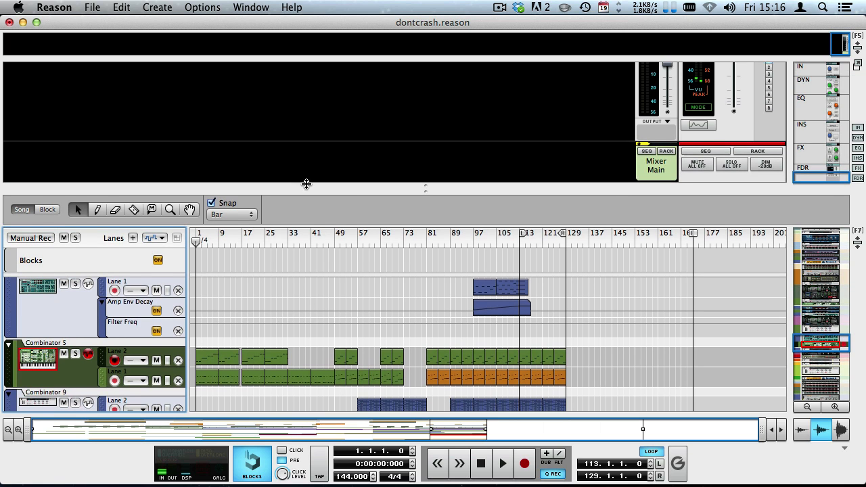
key("space")
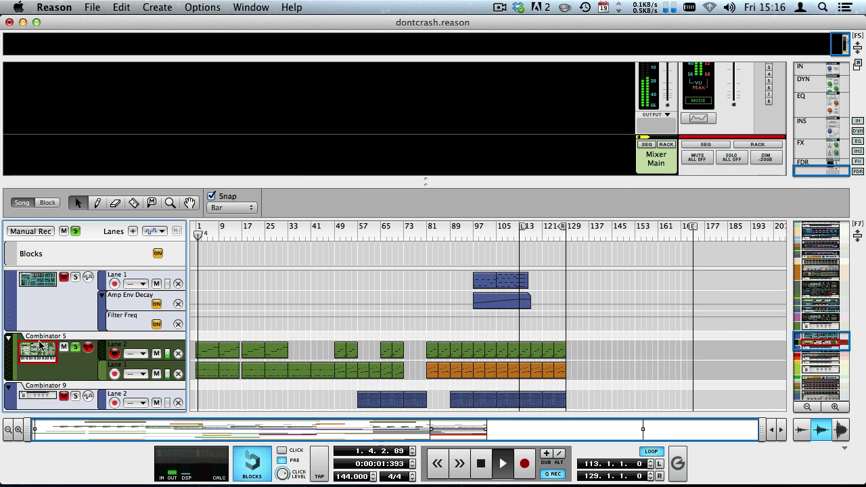
Step: Show the Mixer Main device in the rack and enlarge the rack to take over the mixer area
left_click(672, 145)
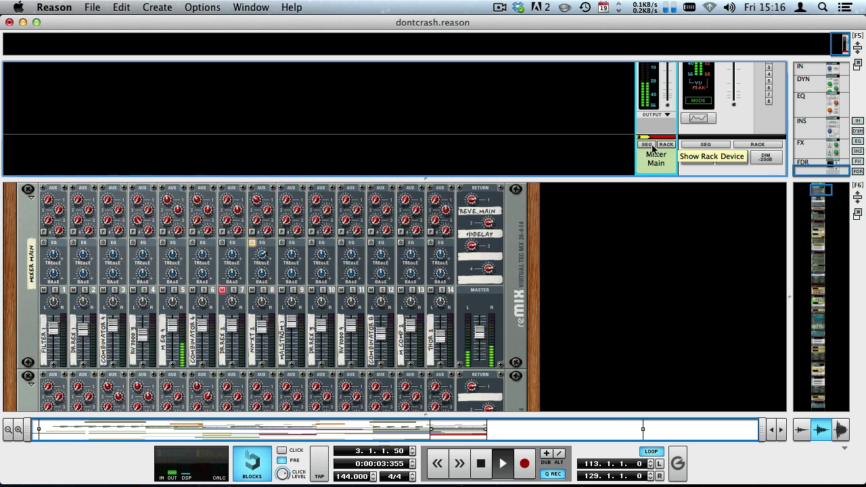
left_click_drag(612, 178, 548, 160)
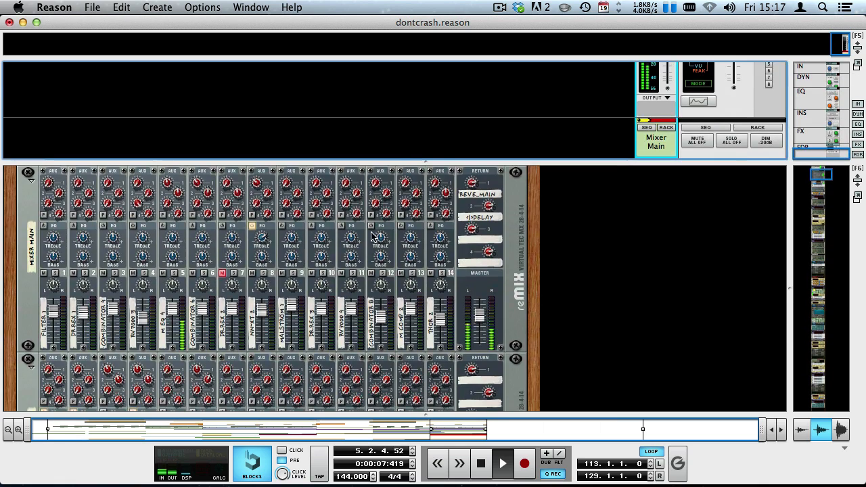
scroll(156, 240, "down", 3)
scroll(155, 240, "up", 3)
left_click_drag(629, 160, 610, 64)
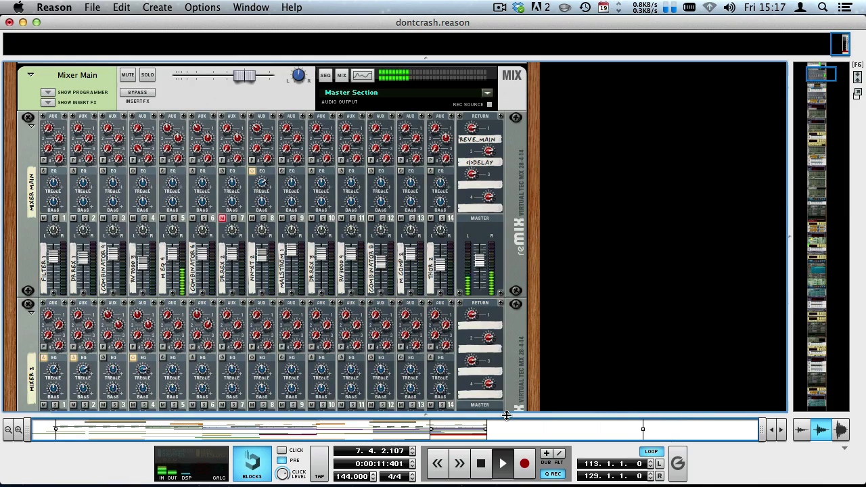
left_click_drag(507, 415, 338, 439)
Step: Examine the Combinator 5 Malström synthesizer in the rack and select the M EQ 4 equalizer below it
left_click(180, 257)
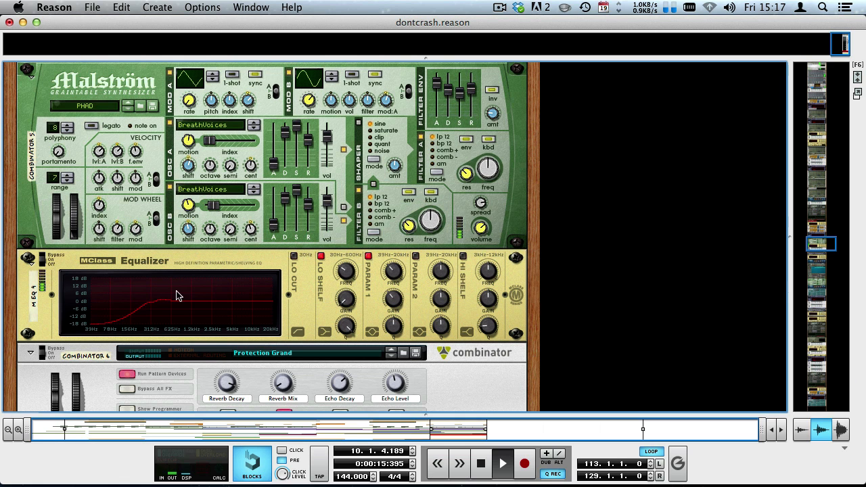
scroll(155, 193, "down", 1)
scroll(154, 190, "down", 4)
scroll(154, 186, "up", 8)
scroll(154, 186, "down", 1)
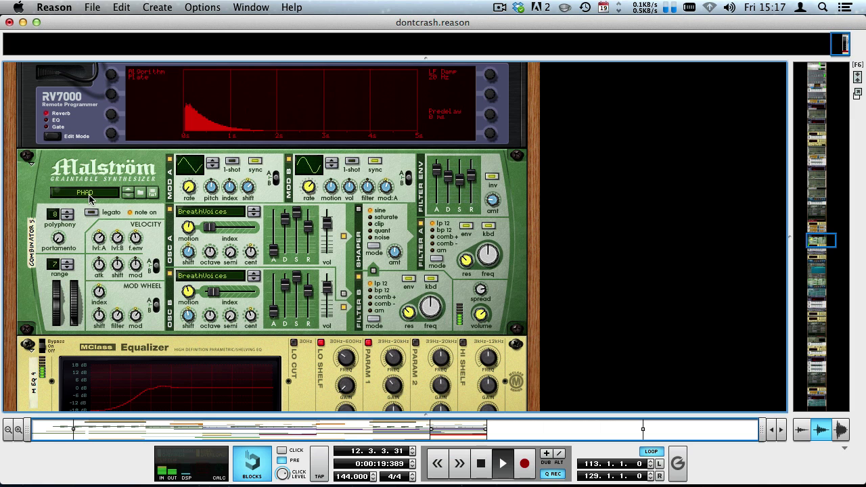
scroll(97, 200, "down", 4)
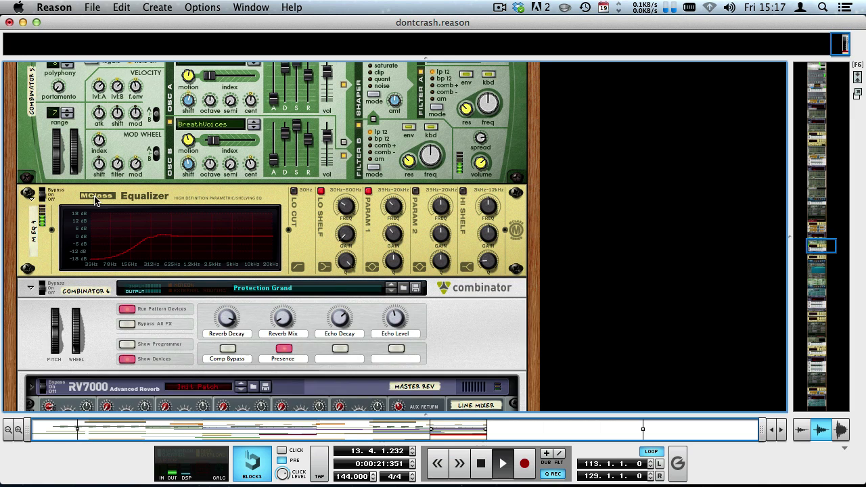
scroll(93, 200, "up", 2)
left_click(207, 300)
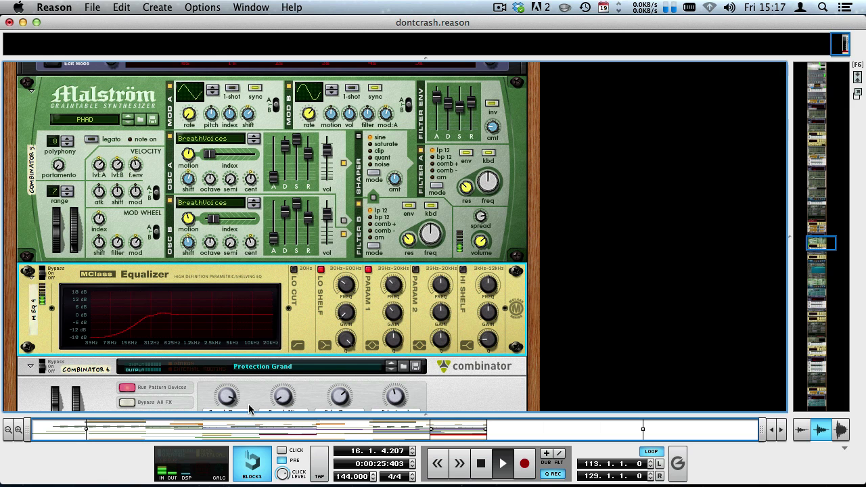
Step: Play from bar 1 and switch M EQ 4's Parametric 1 and Low Shelf bands off and back on to compare the sound
key("KP_Decimal")
left_click(370, 269)
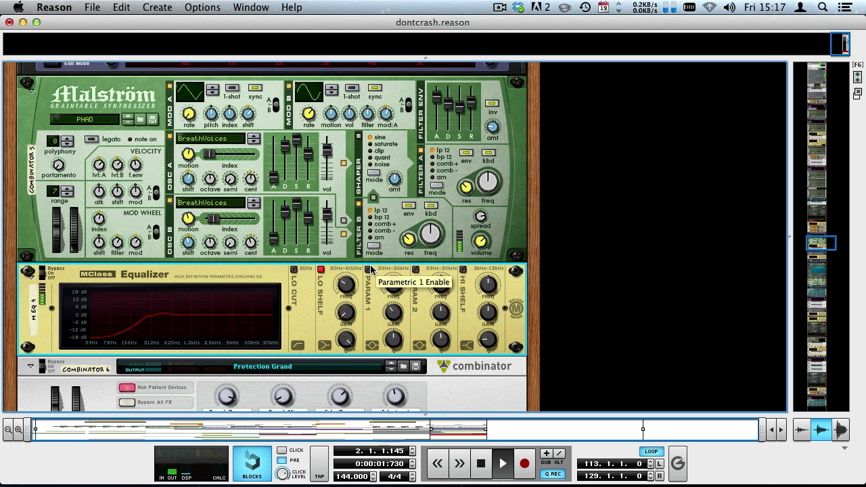
left_click(321, 269)
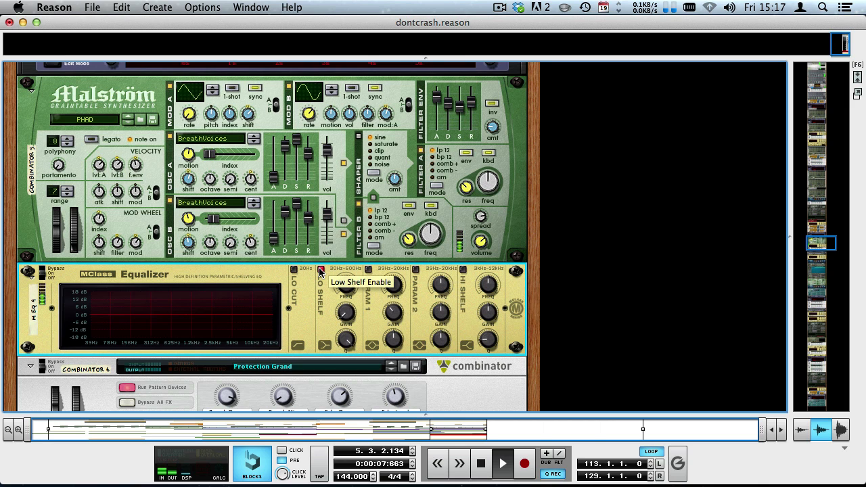
left_click(321, 269)
left_click(369, 269)
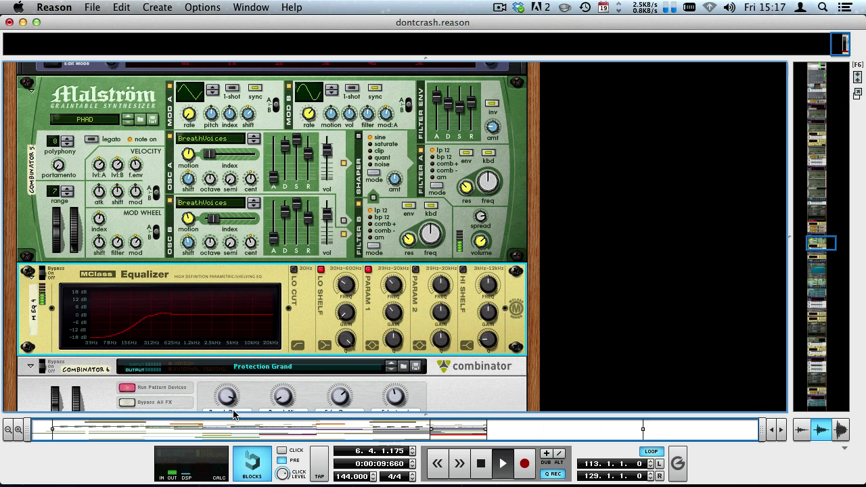
Step: Shrink the rack to reveal the sequencer, turn off the Combinator 5 solo, stop playback, and bring the Combinator 6 track into view
left_click_drag(234, 413, 236, 205)
scroll(108, 328, "down", 3)
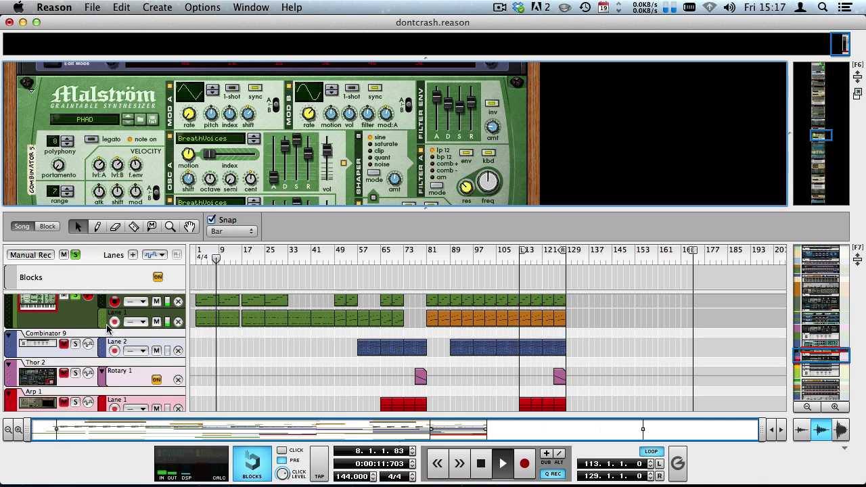
scroll(244, 353, "down", 3)
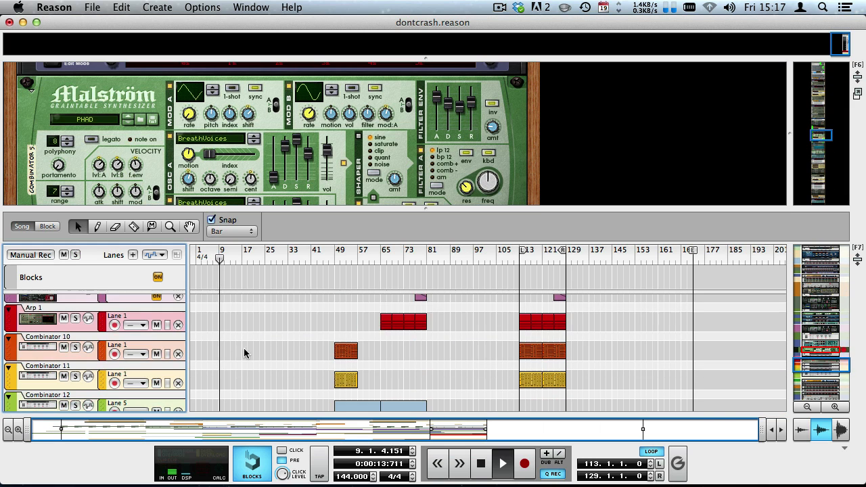
scroll(245, 353, "down", 3)
left_click_drag(218, 205, 181, 156)
scroll(245, 314, "down", 4)
scroll(226, 296, "up", 2)
scroll(224, 298, "up", 5)
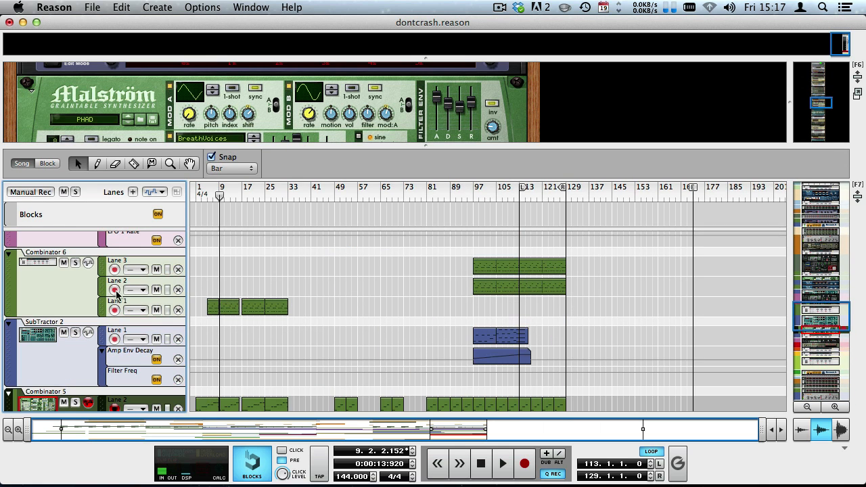
Step: Select and solo the Combinator 6 track and resume playback from around bar 9
left_click(47, 284)
left_click(75, 261)
key("space")
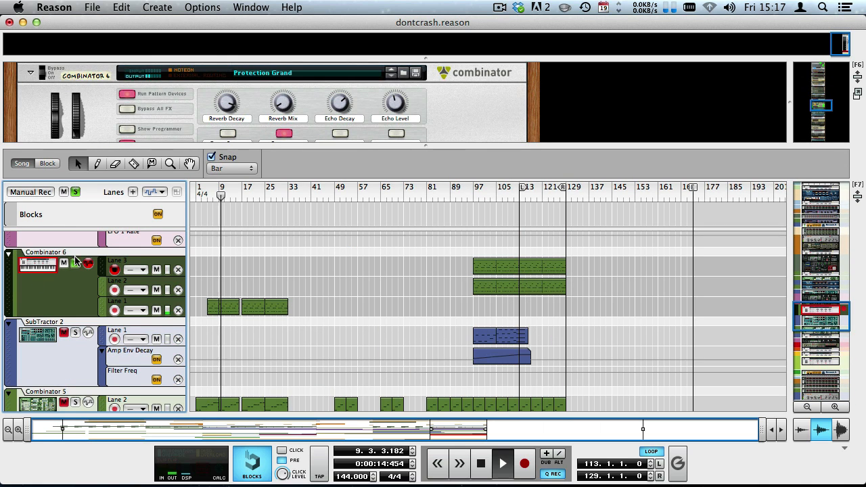
left_click(34, 276)
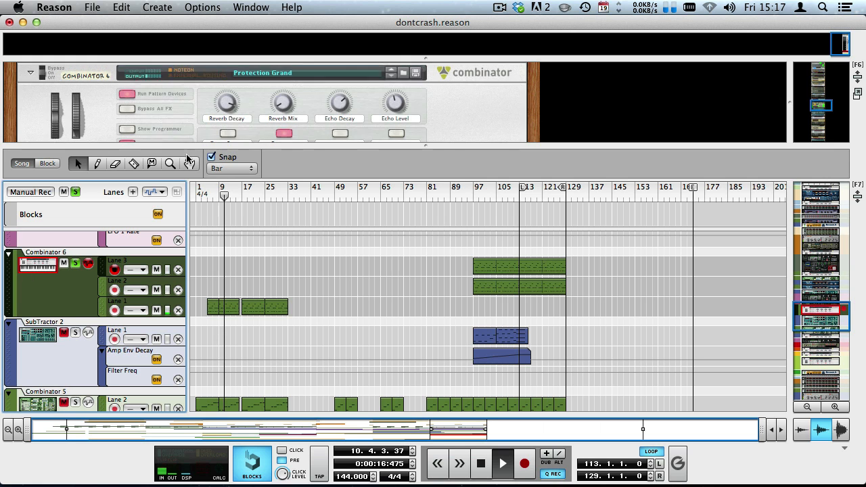
Step: Examine the Combinator 6 device with its Protection Grand patch in the enlarged rack, and bring its note clips back into view
left_click_drag(183, 146, 181, 259)
left_click(127, 144)
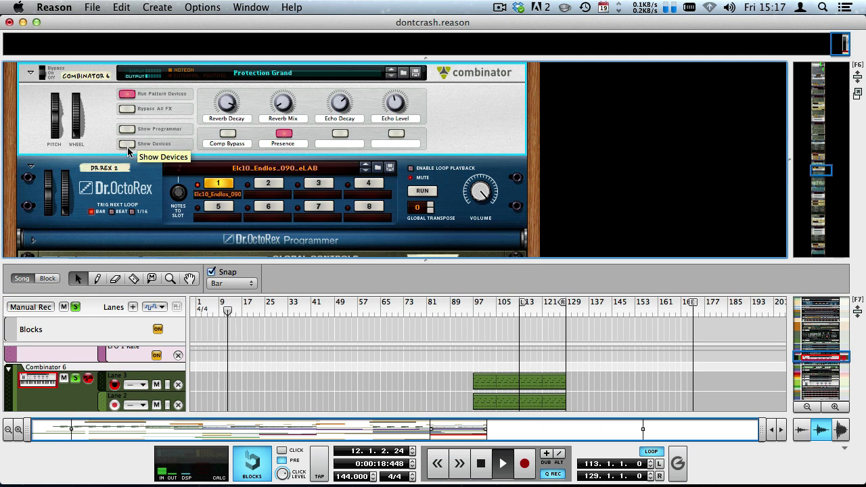
scroll(197, 379, "down", 5)
scroll(196, 379, "up", 3)
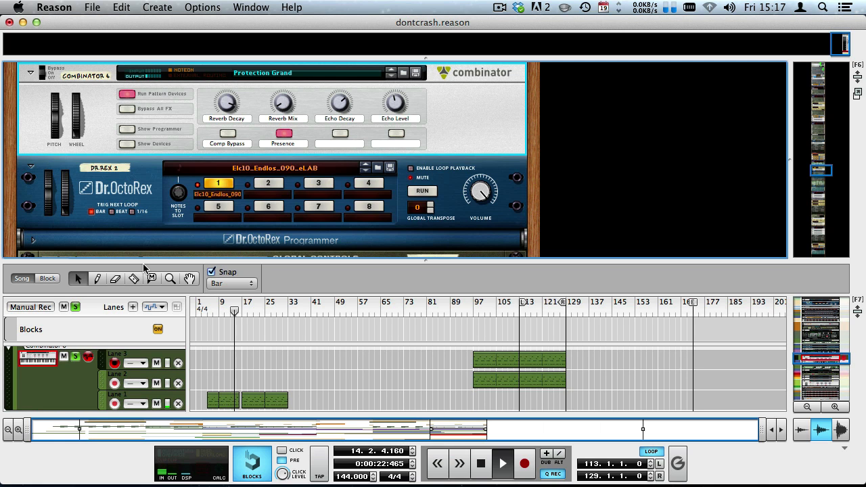
left_click_drag(142, 262, 108, 197)
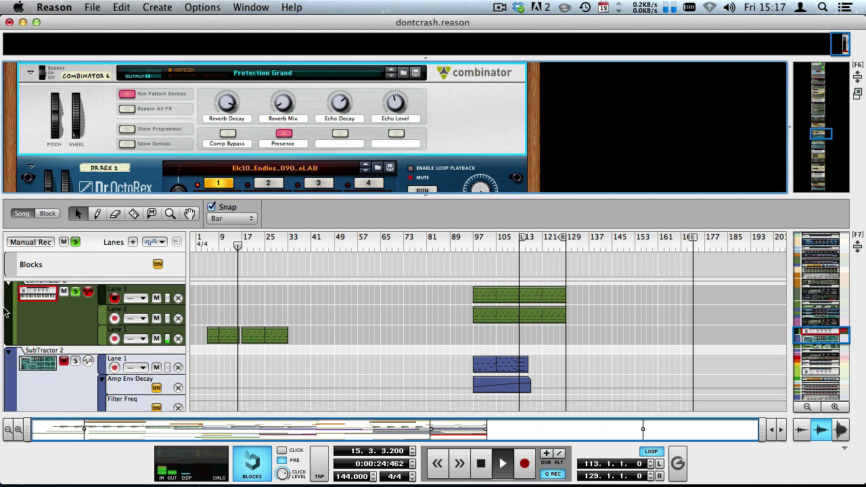
Step: Stop playback, unsolo Combinator 6, and play the full arrangement from bar 9
left_click(4, 311)
key("space")
left_click(74, 294)
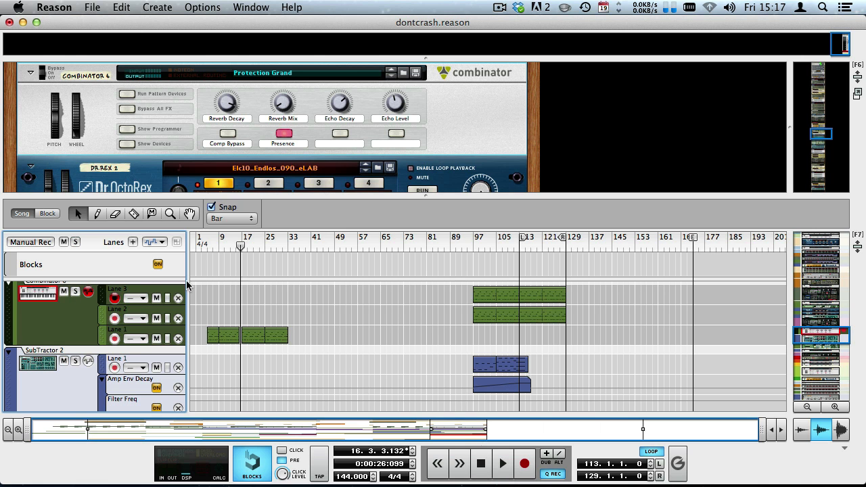
left_click(215, 245)
scroll(234, 332, "down", 5)
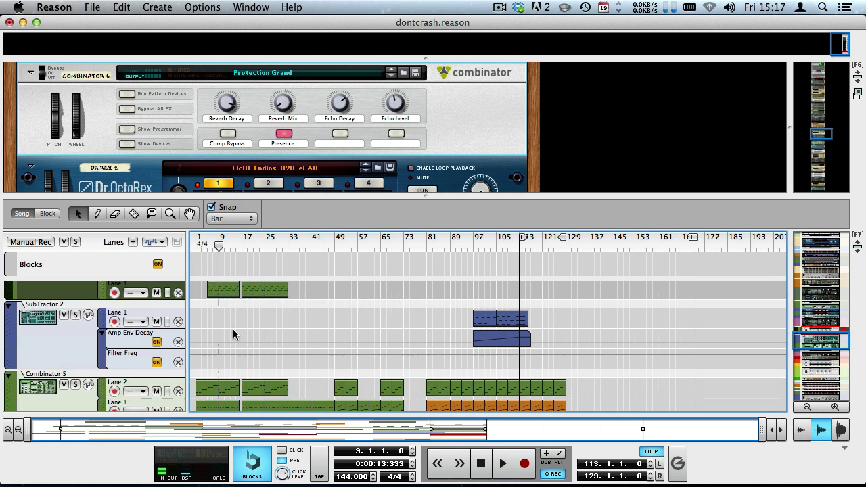
key("space")
Step: Select the Combinator 5 track briefly, switch to the Thor 1 track, and stop playback
scroll(229, 314, "up", 3)
left_click(51, 376)
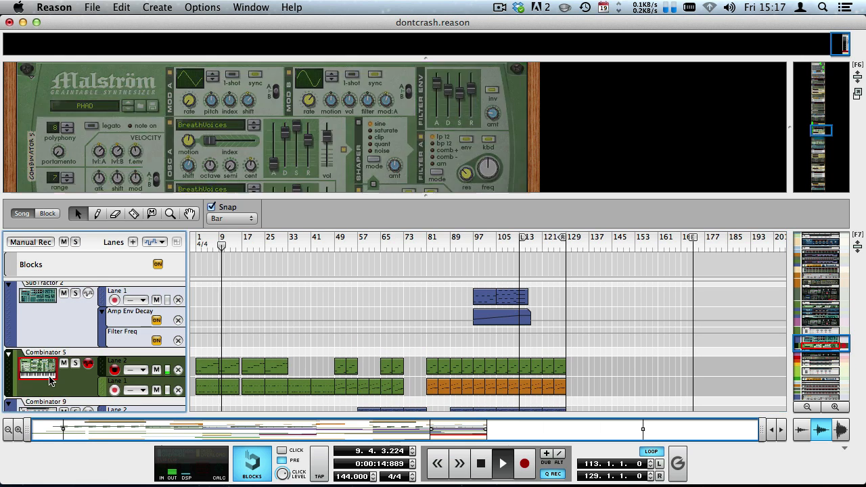
scroll(263, 340, "down", 6)
scroll(245, 335, "up", 12)
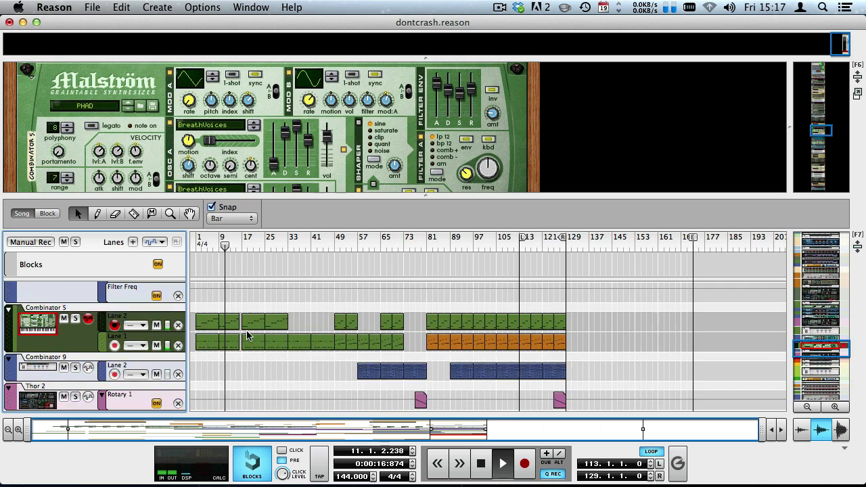
left_click(31, 381)
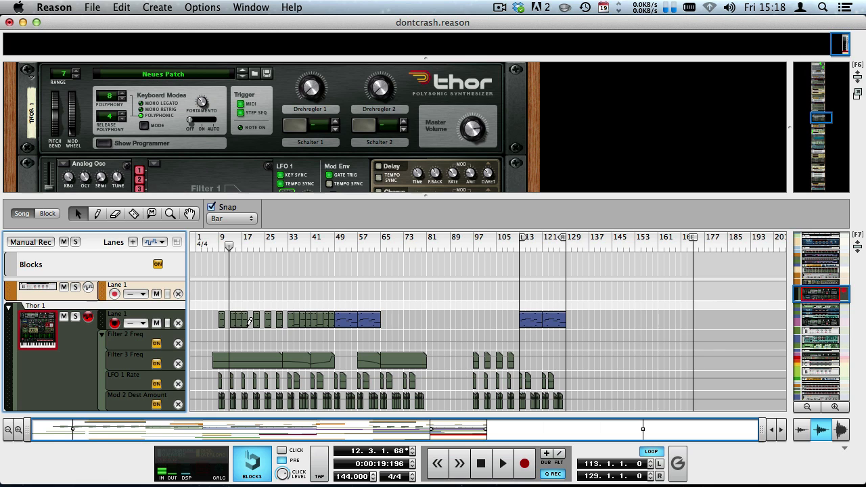
Step: Solo Thor 1, set the loop from bar 17 to bar 19, play it, and stop
left_click_drag(203, 431, 133, 425)
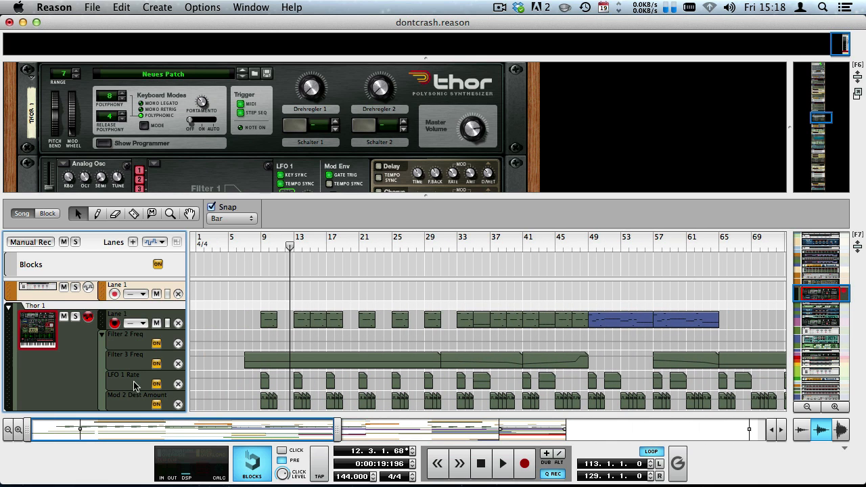
left_click(325, 241, "super")
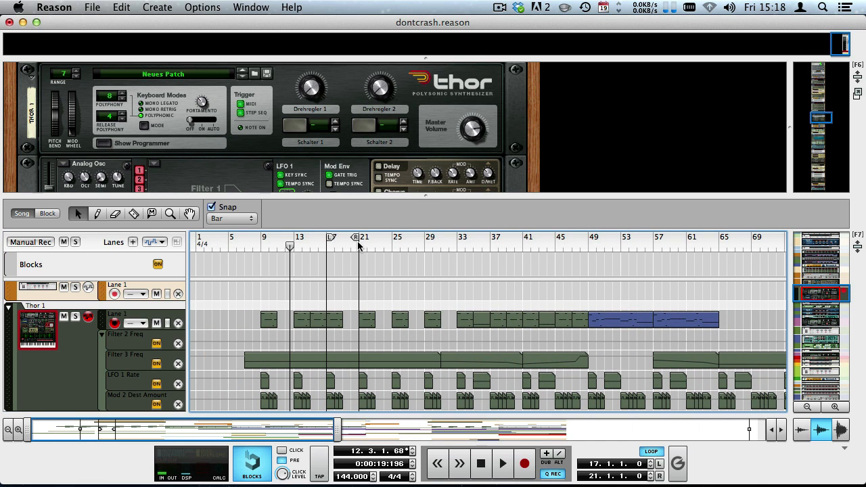
key("space")
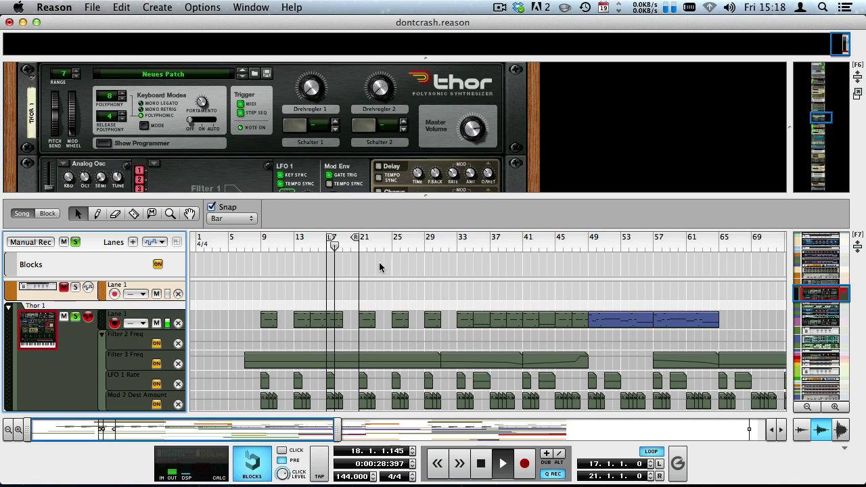
left_click(338, 241, "alt")
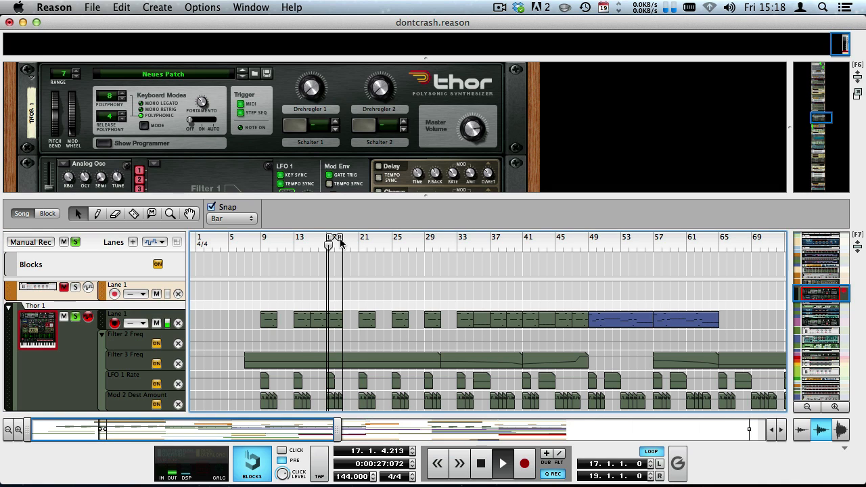
scroll(237, 326, "down", 1)
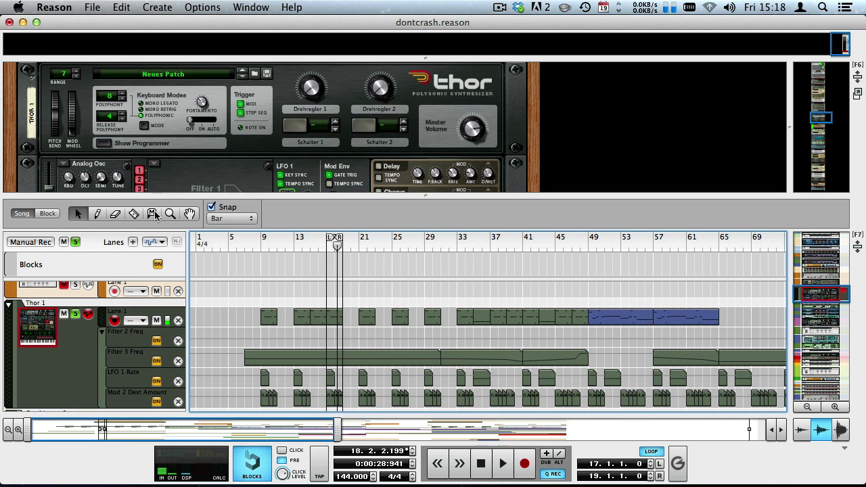
Step: Enlarge the rack to fill the window, show Thor 1's programmer, and restart playback
left_click_drag(119, 195, 143, 374)
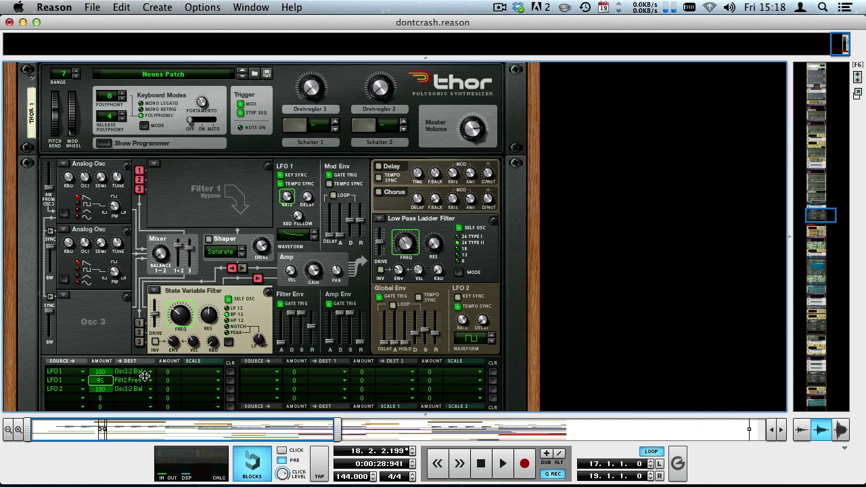
scroll(80, 215, "down", 3)
key("space")
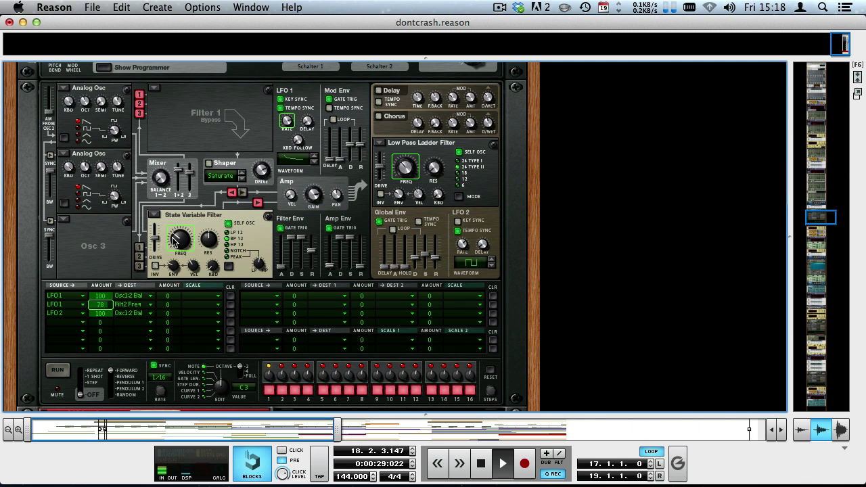
Step: Try different Filter 2 frequency and resonance settings on Thor 1 during the loop, stop playback, and undo the adjustment
left_click_drag(184, 240, 123, 348)
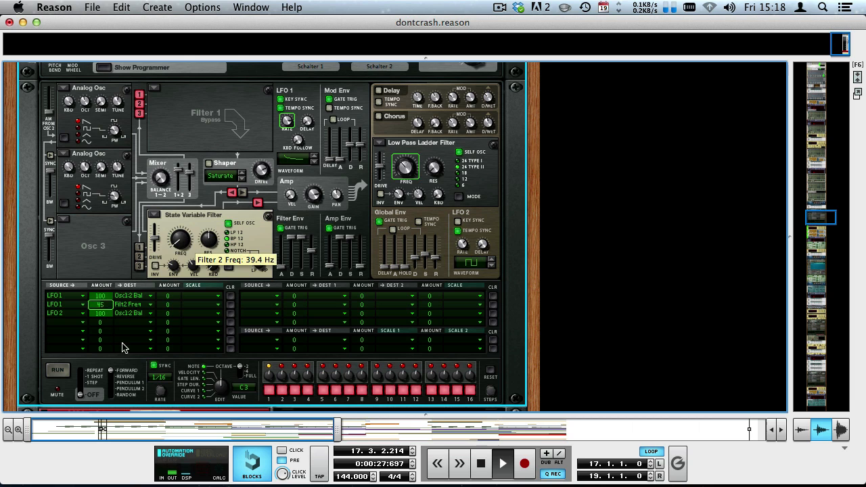
left_click_drag(208, 238, 135, 158)
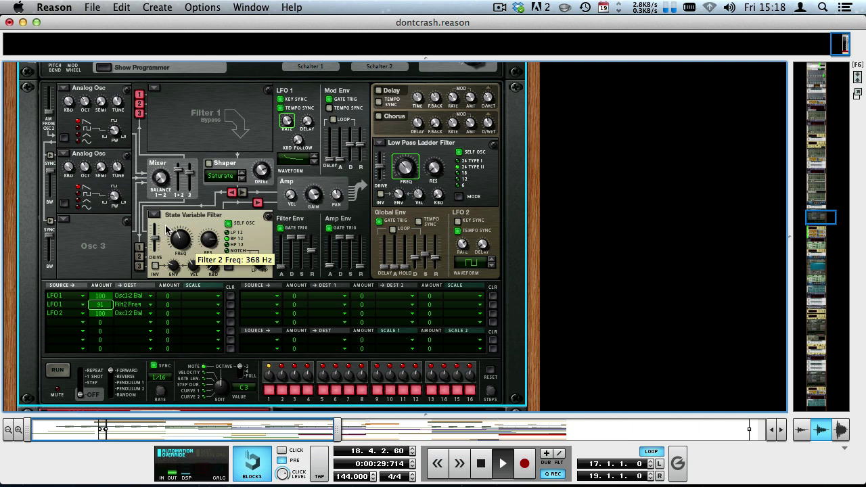
key("space")
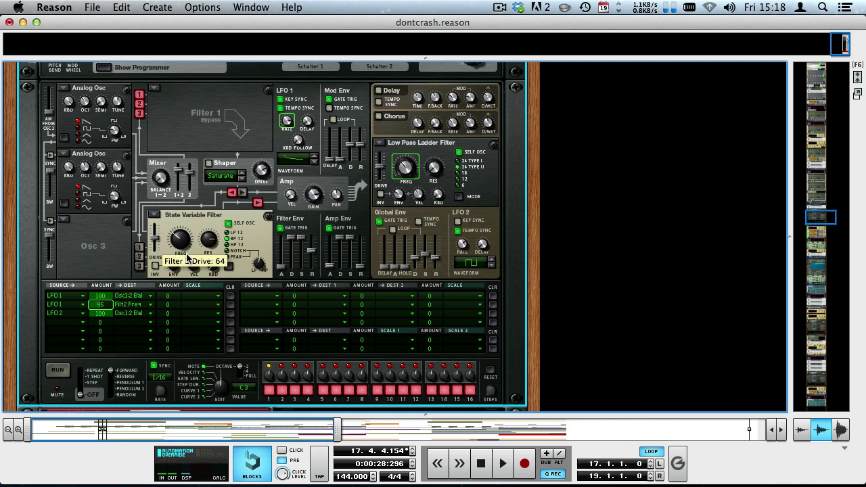
key("super+z")
Step: Review Thor 1's modulation routing, replay the loop from its start, and try an LFO 1 rate of 1/4
scroll(144, 180, "down", 3)
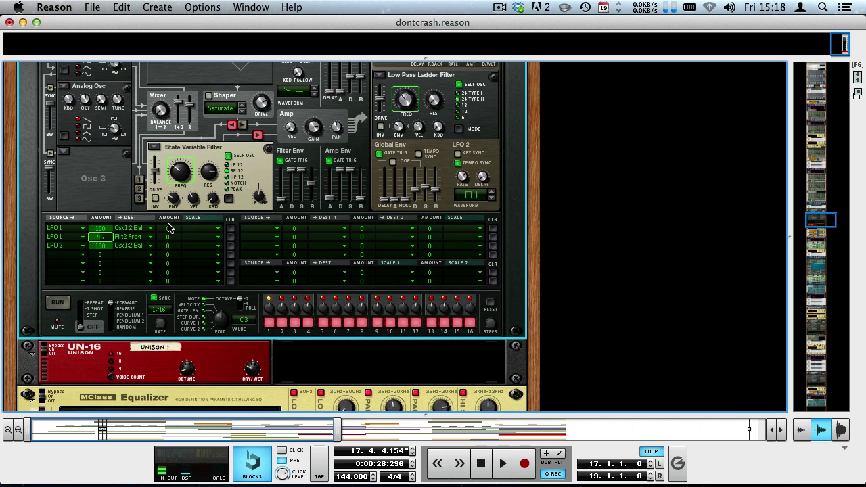
scroll(169, 235, "up", 2)
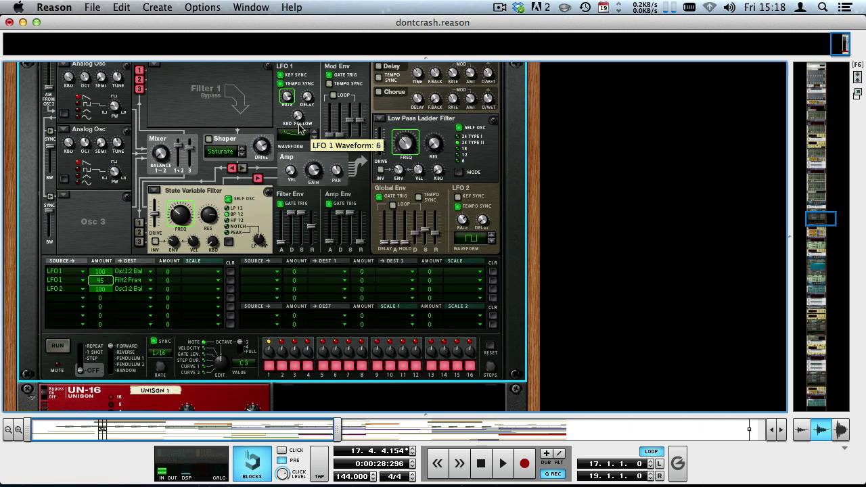
key("shift+Return")
key("space")
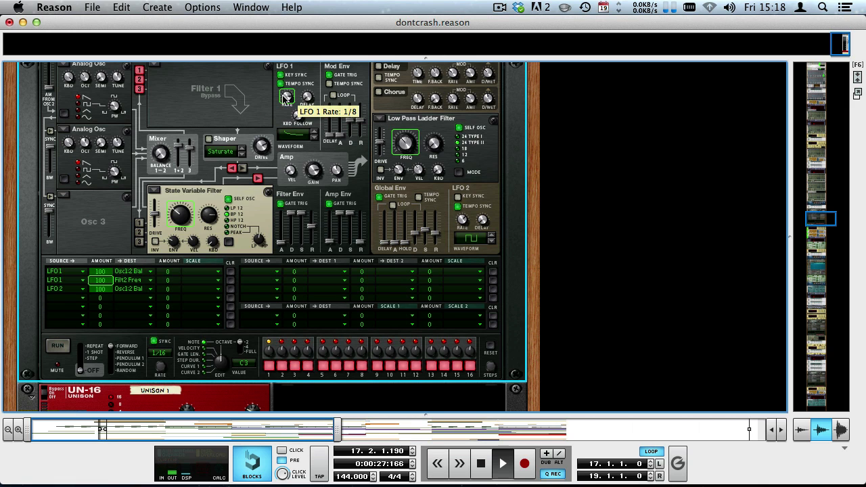
left_click_drag(283, 95, 232, 37)
left_click_drag(285, 95, 287, 173)
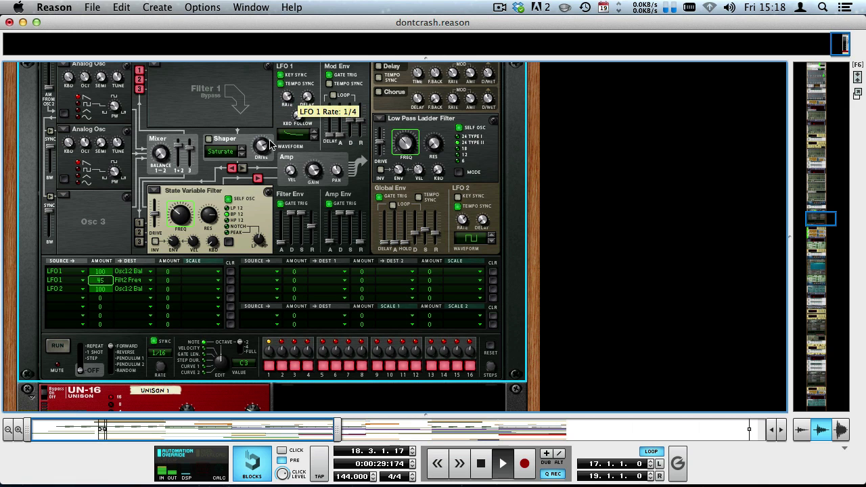
Step: Point out the LFO 1 amount on Filter 2 frequency, try an LFO 1 rate of 1/32, and stop playback
left_click_drag(92, 280, 95, 287)
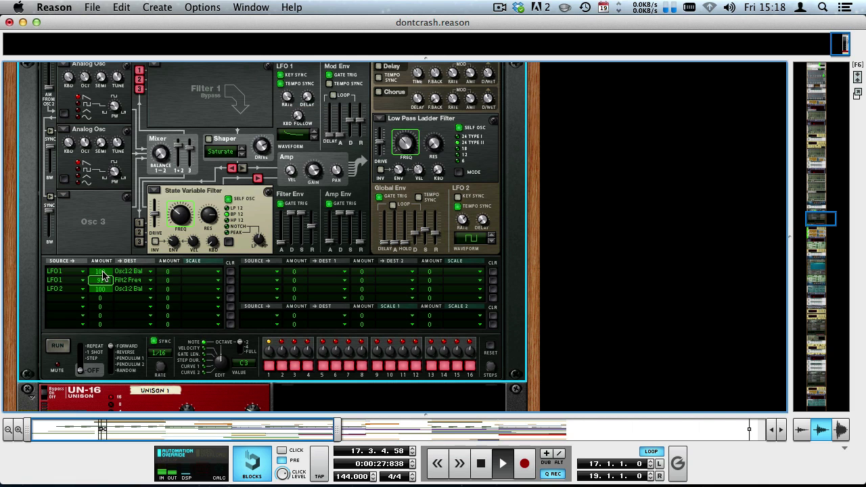
left_click_drag(286, 95, 255, 58)
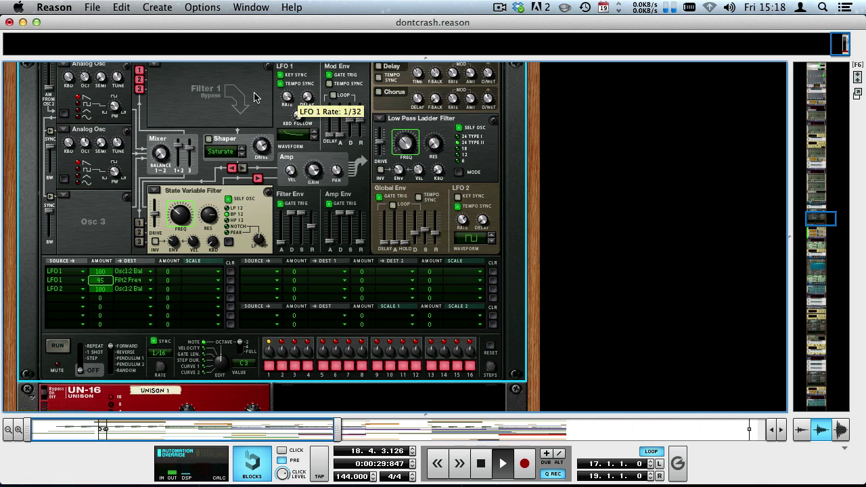
key("space")
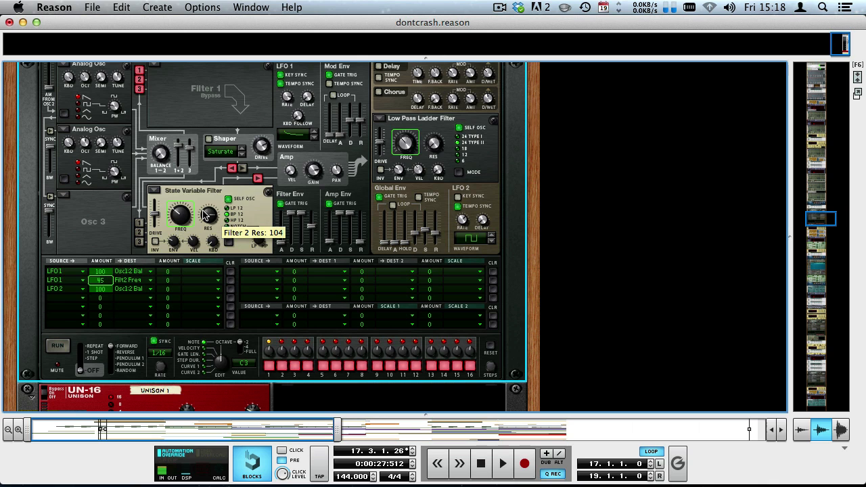
Step: Replay the loop with the LFO 1 rate adjusted to 1/32, stop playback, and undo the rate change
key("shift+Return")
key("space")
left_click_drag(286, 96, 261, 95)
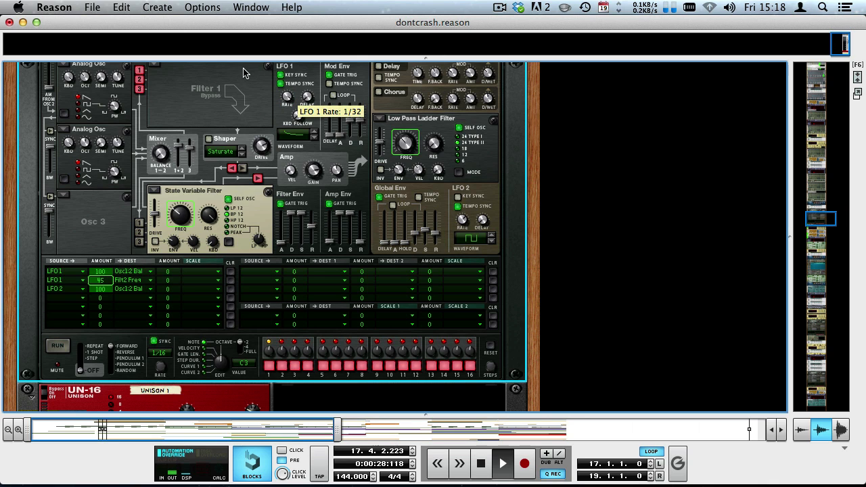
key("super+z")
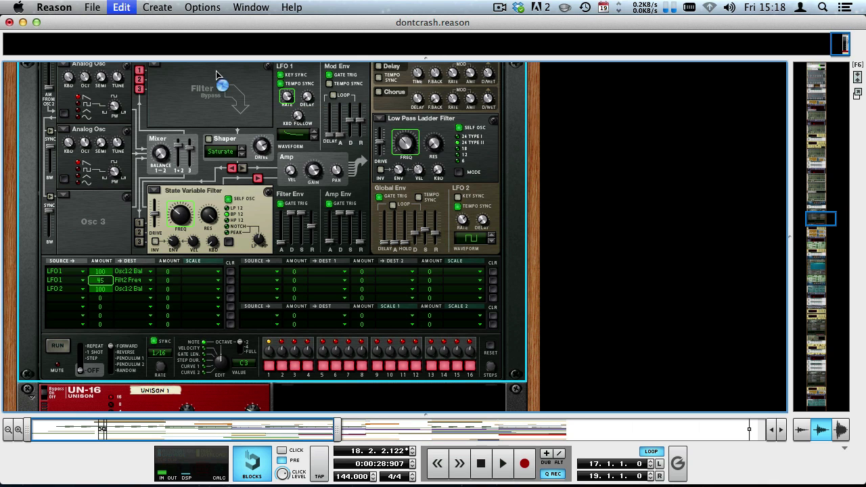
Step: Bypass the UN-16 Unison 1 during the loop to compare the sound, and switch it back on
scroll(107, 244, "down", 3)
left_click(41, 343)
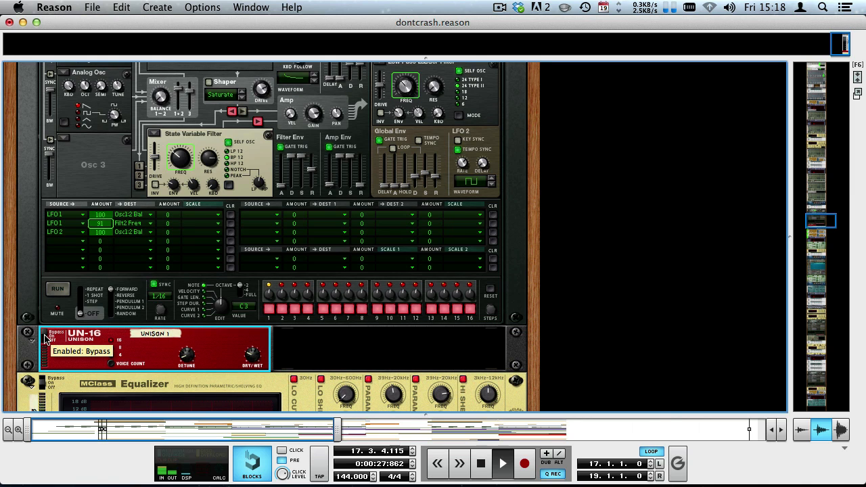
left_click(45, 338)
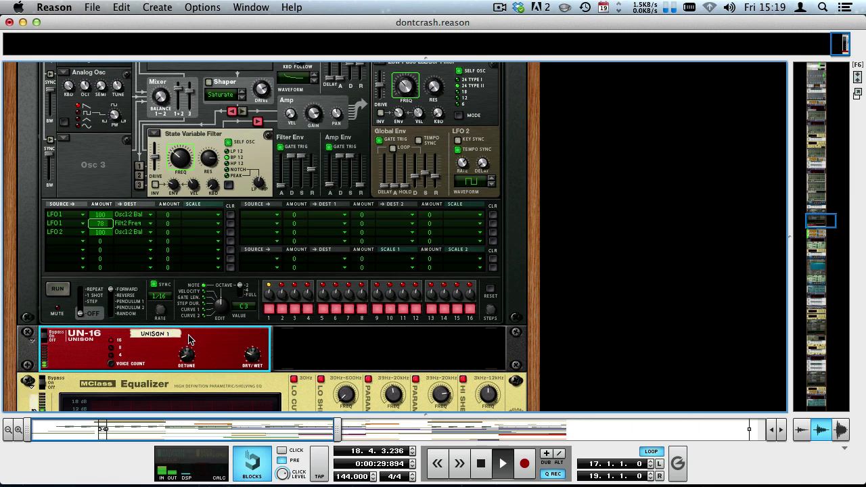
scroll(192, 328, "down", 6)
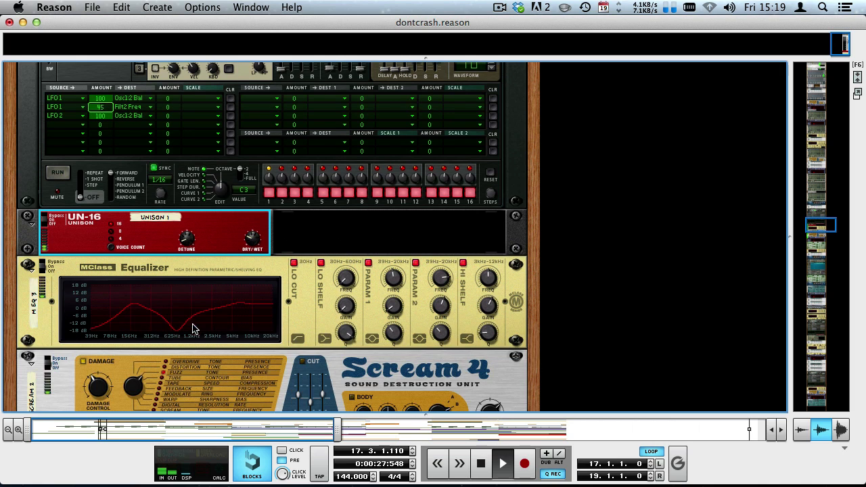
Step: Compare the loop with the M EQ 3 equalizer bypassed and active, and try a strong boost of its Parametric 1 gain
left_click(40, 266)
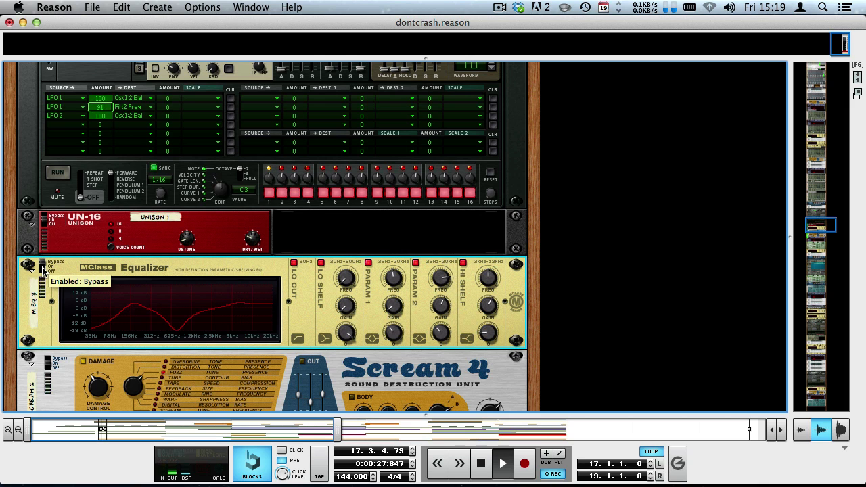
scroll(150, 293, "down", 2)
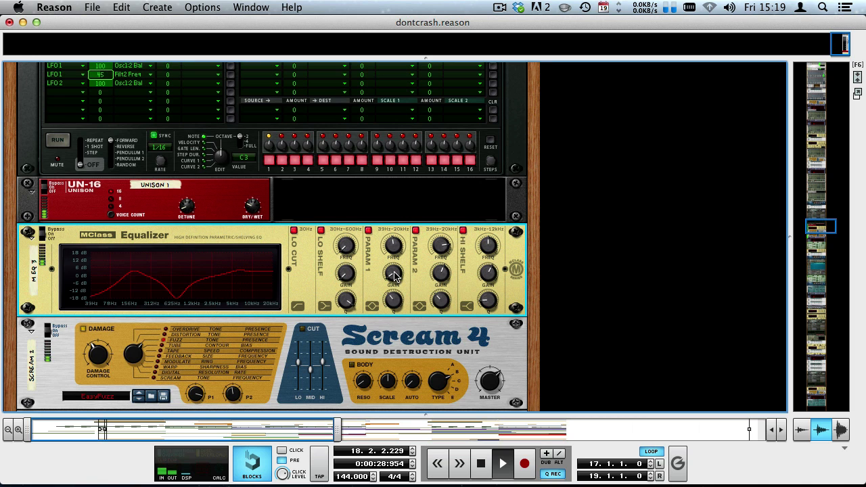
left_click_drag(395, 275, 382, 38)
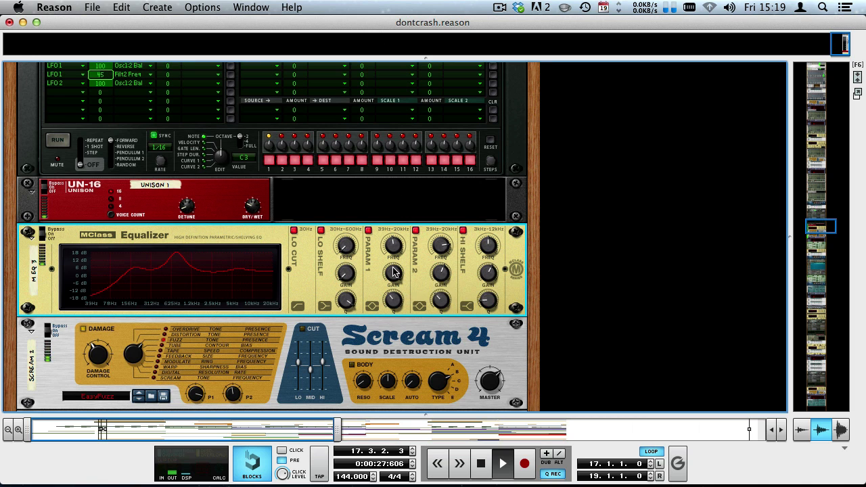
left_click_drag(394, 269, 350, 245)
Step: Try a Filter 2 frequency of 175 Hz on Thor 1 during the loop, and stop playback
scroll(158, 233, "up", 5)
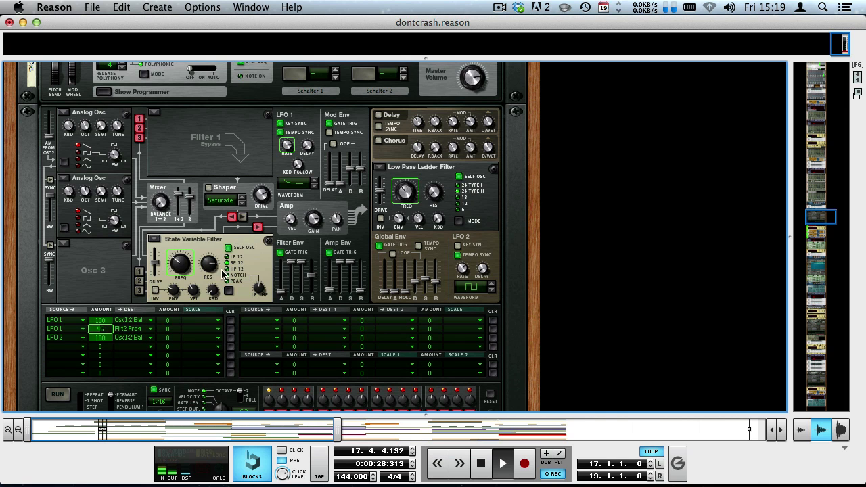
left_click_drag(180, 267, 184, 301)
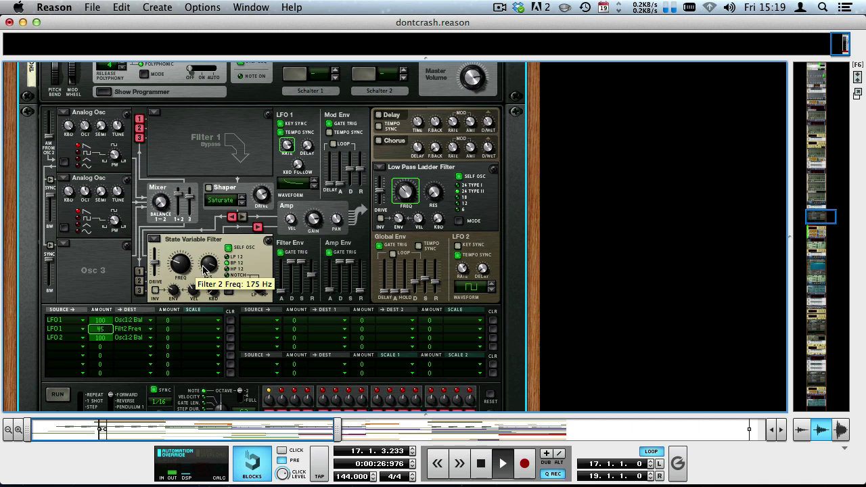
scroll(200, 254, "down", 8)
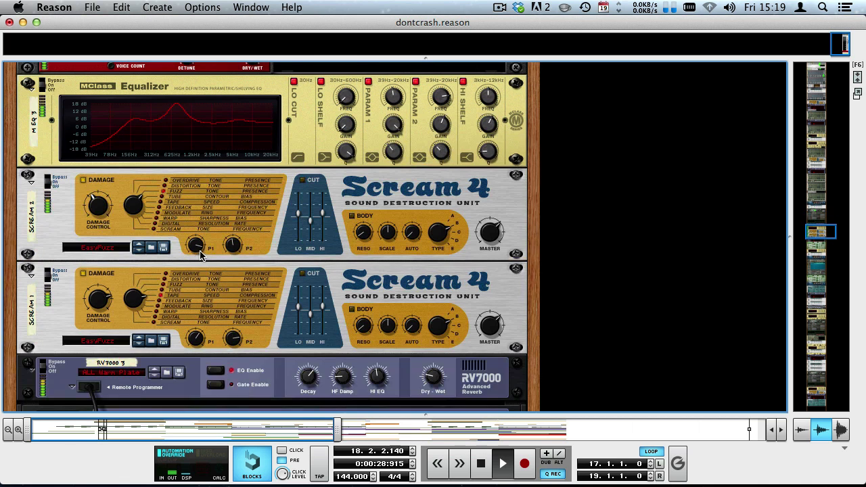
scroll(101, 216, "up", 2)
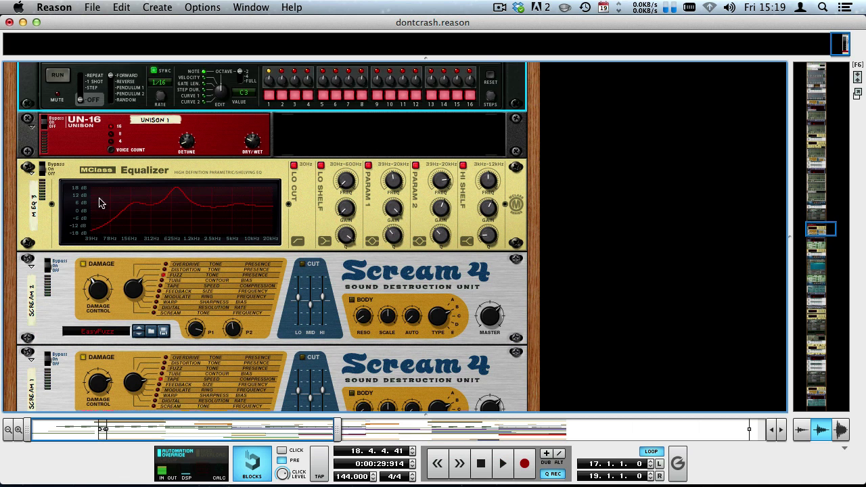
Step: Replay the loop and compare the sound with the RV7000 3 reverb bypassed and switched on
scroll(222, 356, "down", 1)
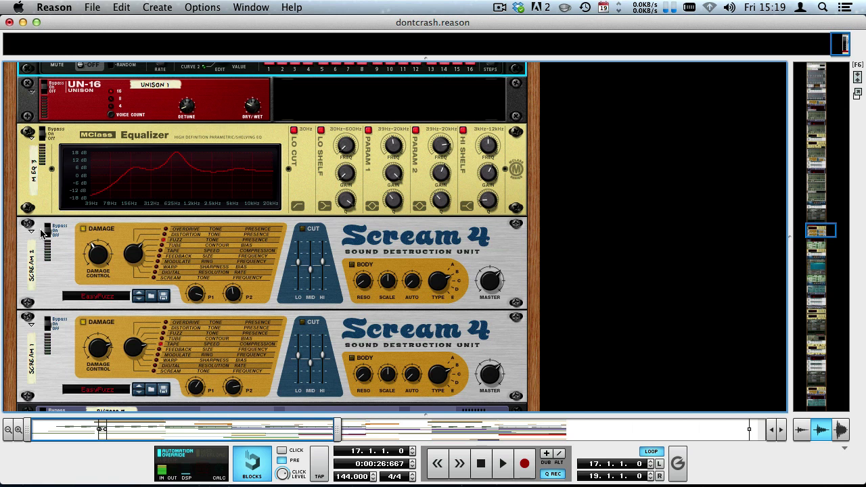
scroll(41, 234, "down", 3)
key("space")
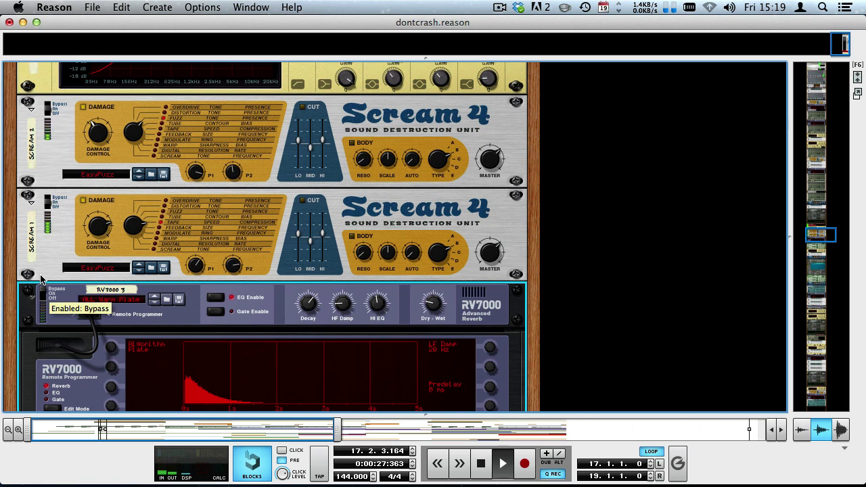
left_click(42, 296)
scroll(135, 311, "down", 2)
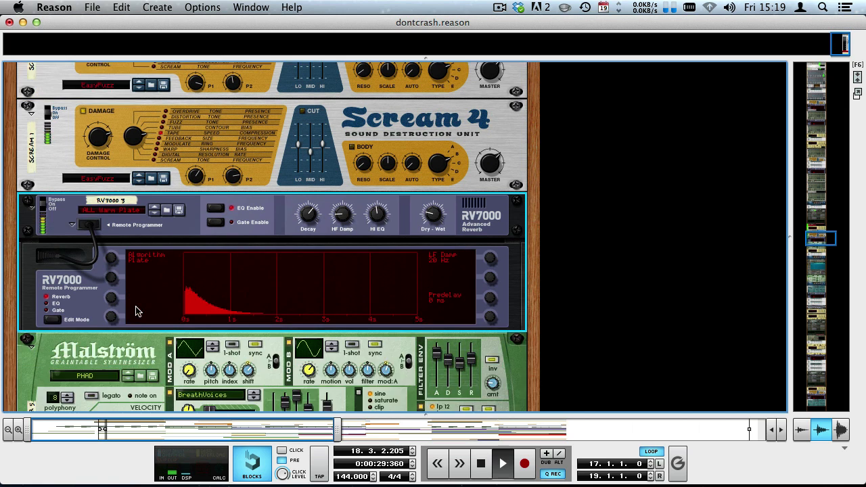
Step: Look over Thor 1's automation lanes in the sequencer, and return to its filter section with playback at the loop start
left_click_drag(307, 416, 121, 132)
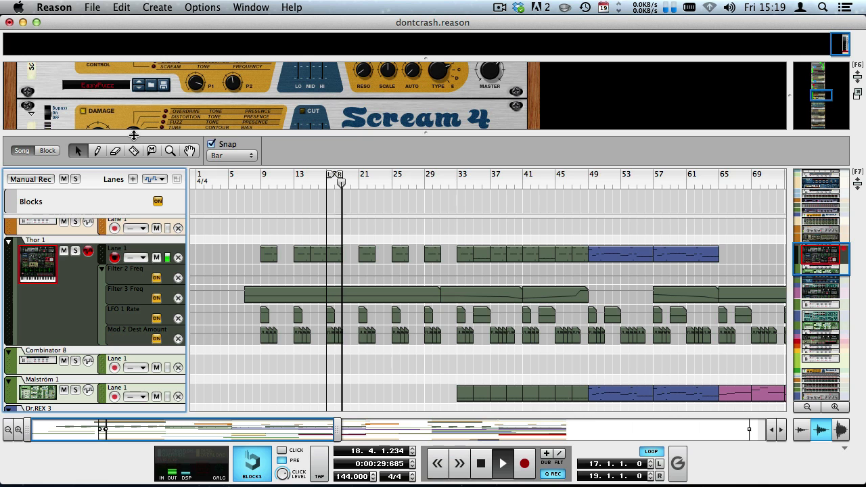
left_click_drag(134, 135, 135, 302)
scroll(191, 192, "up", 5)
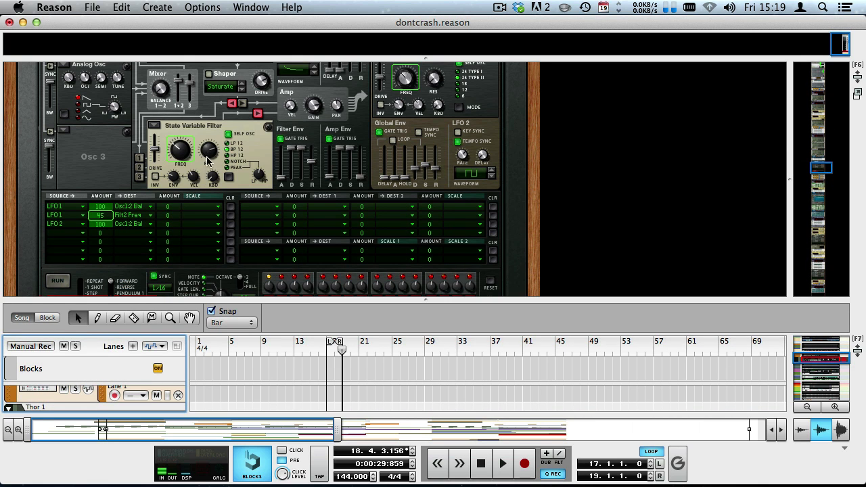
left_click(208, 161)
scroll(115, 156, "up", 3)
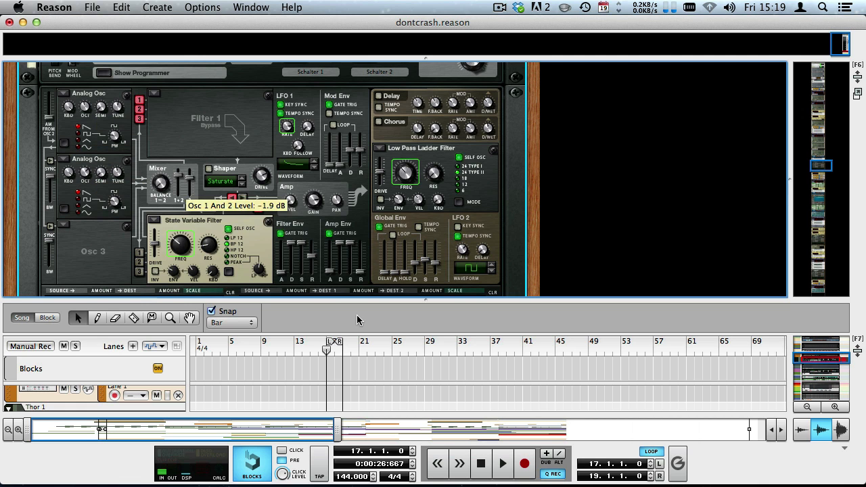
Step: Replay the loop while examining Thor 1's Filter 2 resonance and the unison and equalizer that follow it
scroll(210, 257, "down", 7)
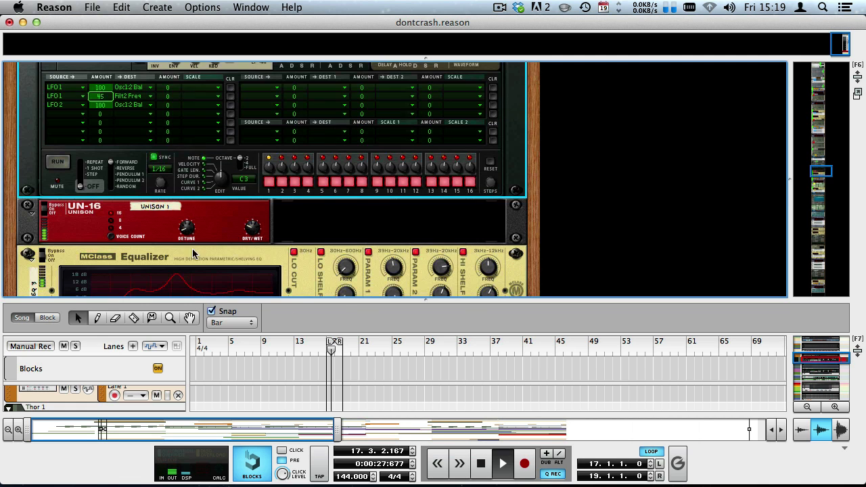
scroll(211, 230, "down", 1)
scroll(212, 230, "up", 12)
scroll(223, 226, "down", 6)
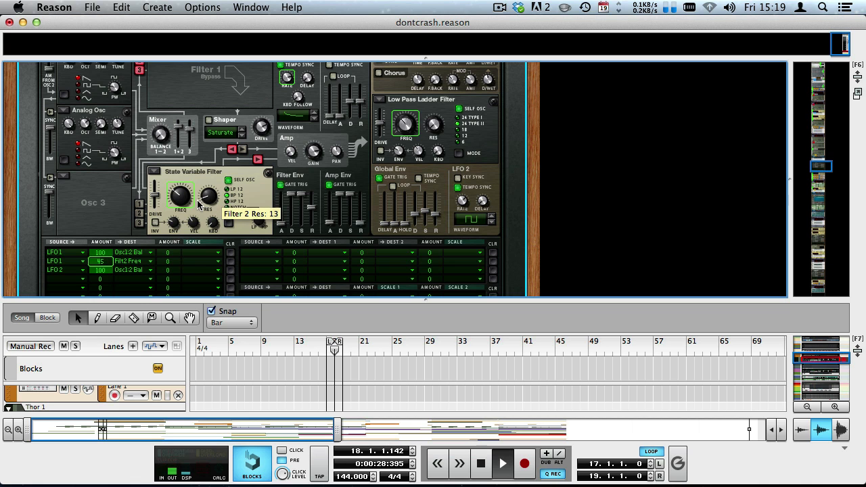
Step: Set the M EQ 3 equalizer's Parametric 1 gain to -16.3 dB and resume the loop
scroll(192, 213, "down", 12)
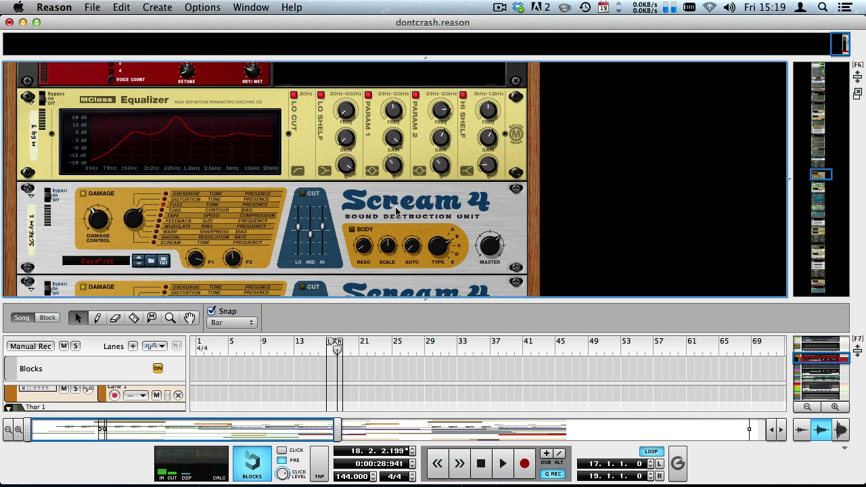
left_click_drag(445, 138, 445, 136)
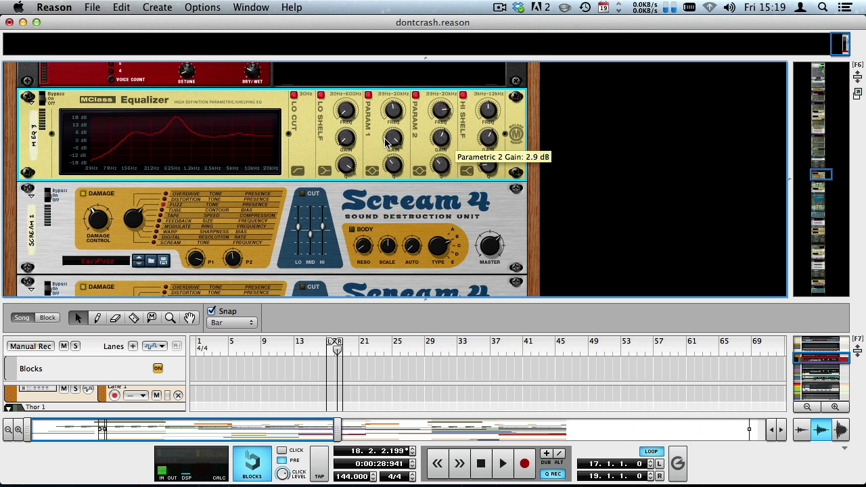
key("super+c")
left_click_drag(393, 143, 356, 286)
key("space")
mouse_move(385, 135)
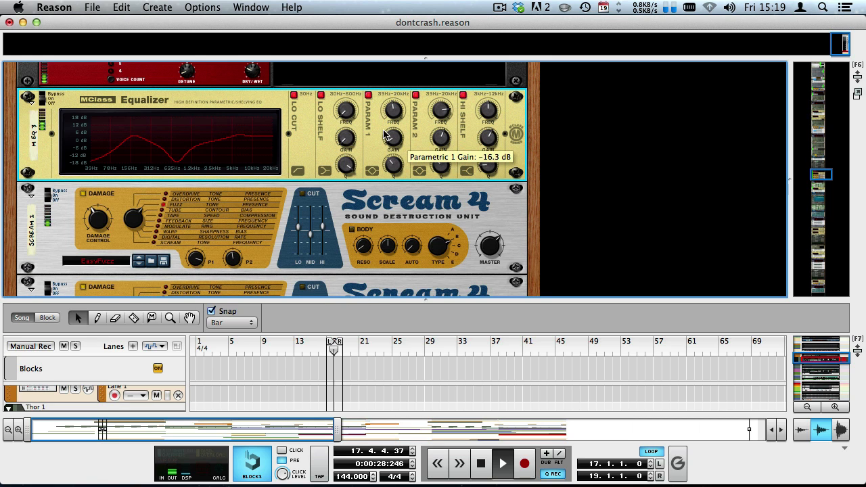
Step: Examine the waveform and tuning settings of Thor 1's two analog oscillators while the loop plays
scroll(163, 174, "up", 8)
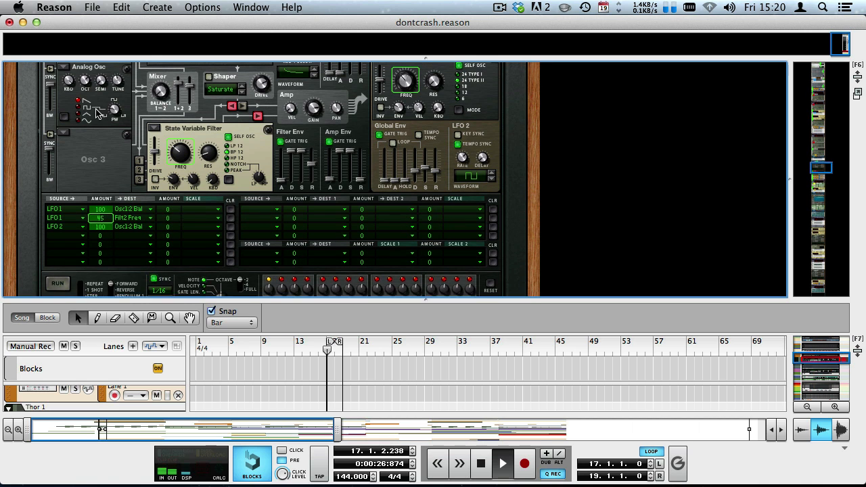
left_click(84, 101)
scroll(85, 101, "up", 3)
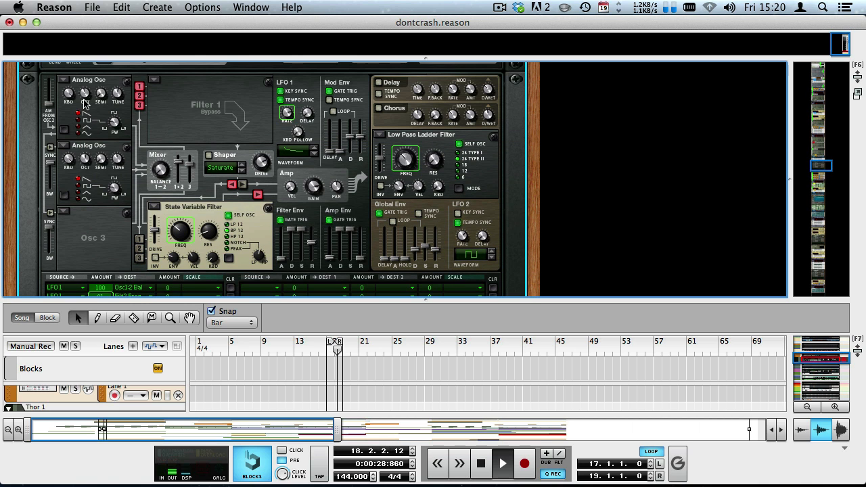
scroll(359, 380, "down", 1)
Step: Stop playback and review the Thor 1 lanes and neighbouring tracks in the enlarged sequencer
left_click_drag(333, 299, 186, 11)
key("space")
scroll(268, 194, "up", 10)
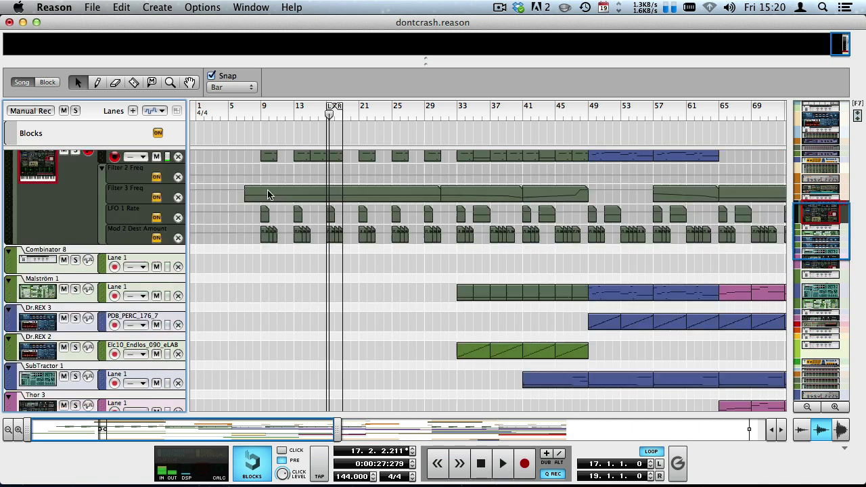
scroll(230, 202, "down", 3)
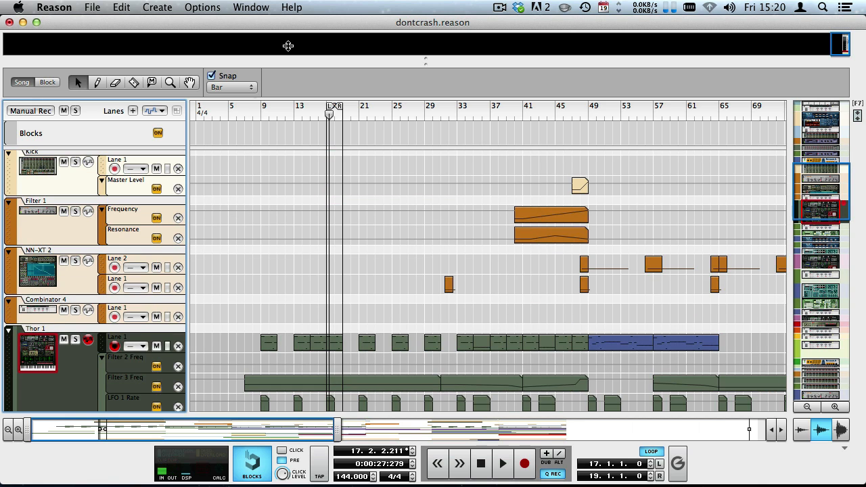
Step: Revisit Thor 1's State Variable Filter, the equalizer and Scream 2 in the rack, and restart playback from bar 17
left_click_drag(281, 64, 264, 349)
scroll(95, 116, "down", 3)
scroll(95, 116, "up", 2)
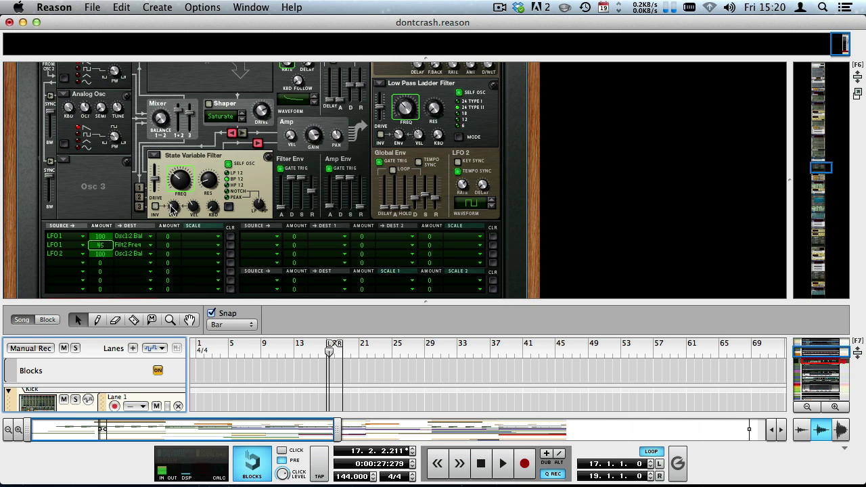
scroll(172, 208, "down", 10)
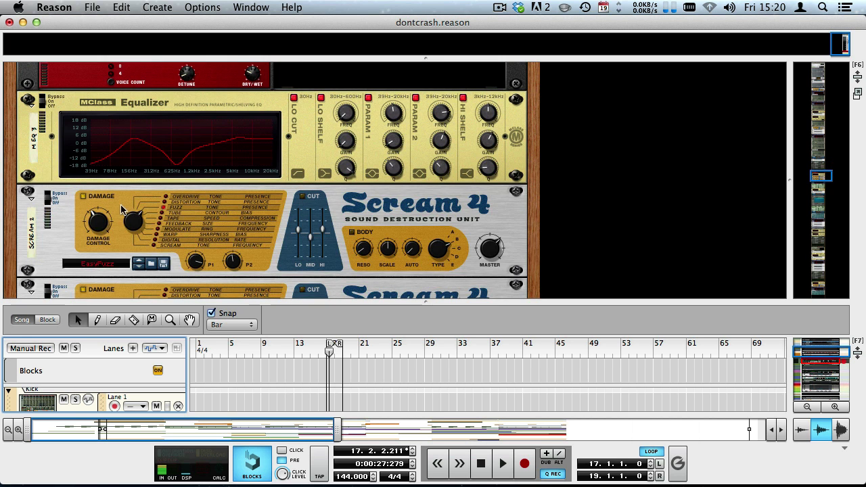
scroll(203, 166, "up", 10)
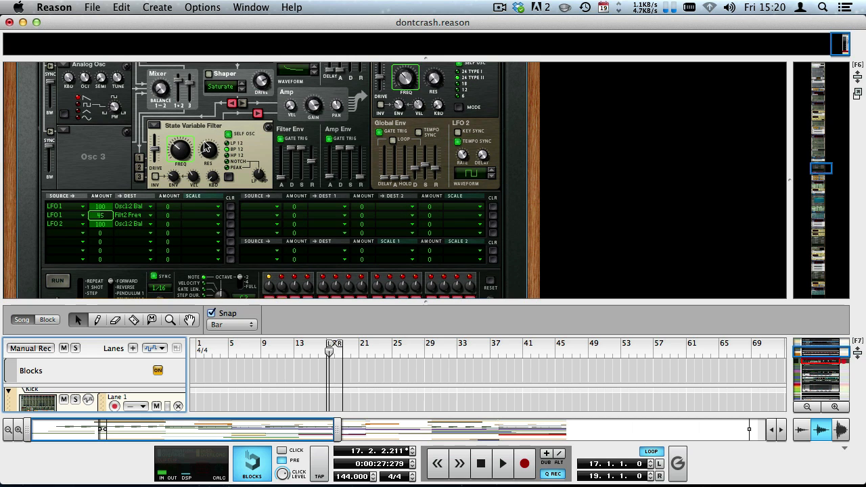
key("shift+Return")
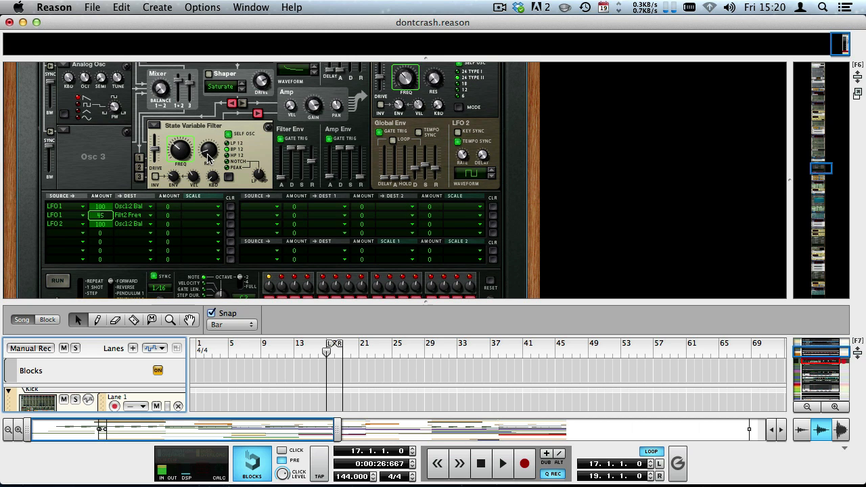
key("space")
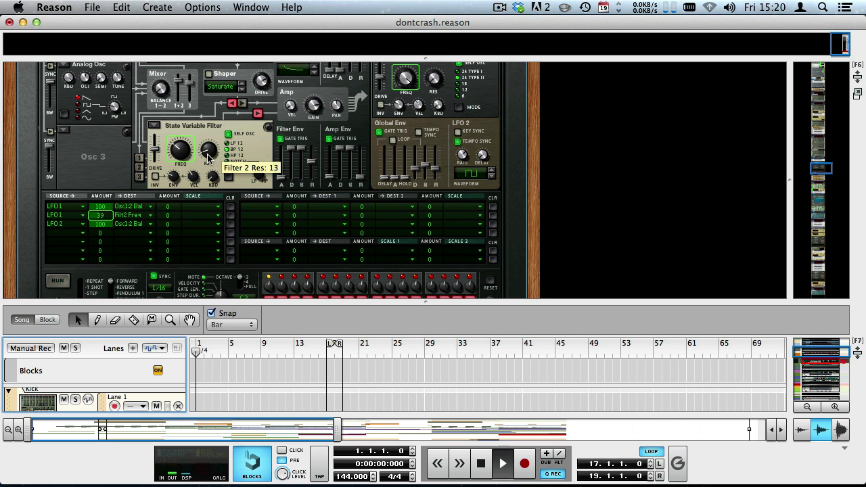
Step: Scan the sequencer tracks from Combinator 6 down to Filter 2 and back up to Combinator 5 while the song plays
left_click_drag(329, 302, 325, 66)
scroll(359, 215, "down", 5)
scroll(360, 215, "down", 10)
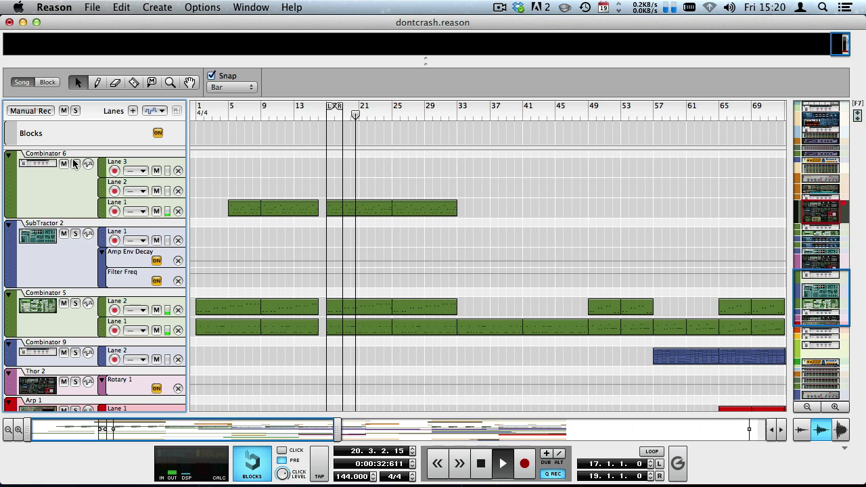
scroll(71, 169, "down", 15)
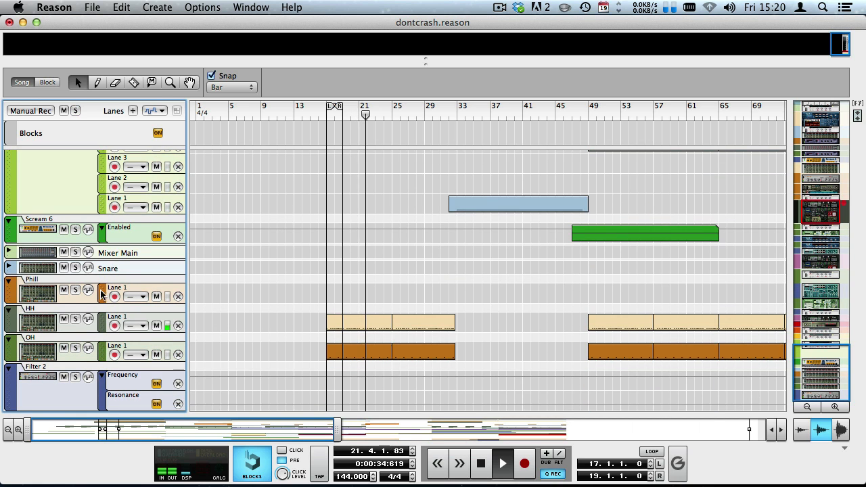
scroll(283, 317, "up", 1)
scroll(283, 317, "up", 10)
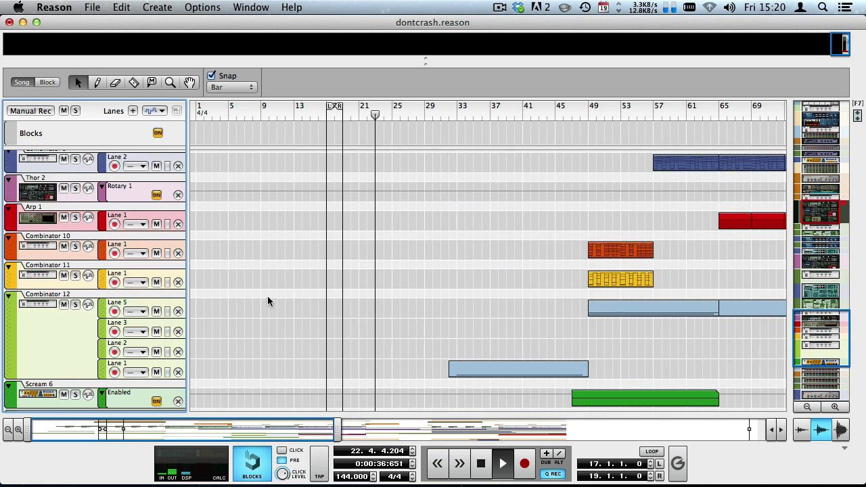
scroll(264, 291, "down", 6)
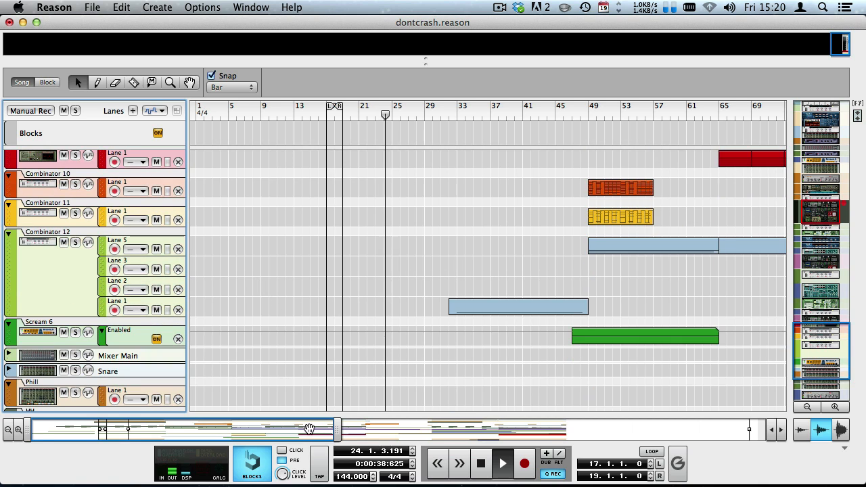
scroll(305, 344, "right", 2)
scroll(81, 301, "up", 9)
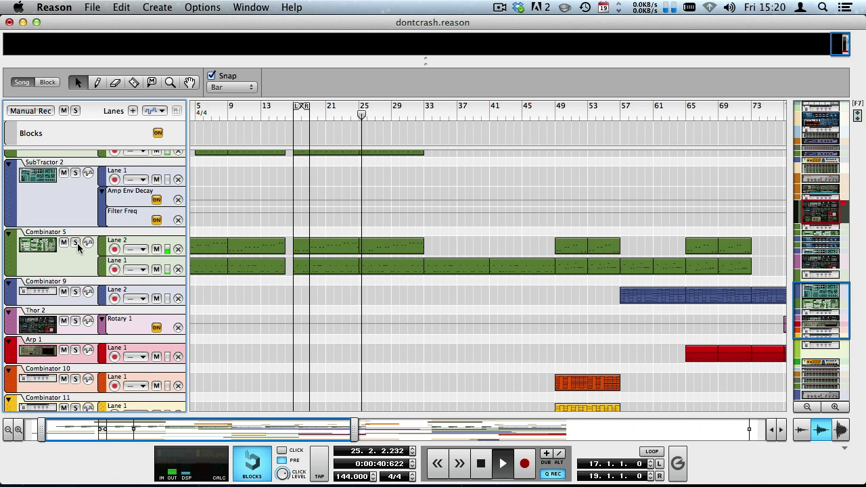
Step: Solo the HH and OH drum tracks during playback
scroll(95, 257, "down", 9)
scroll(102, 291, "down", 3)
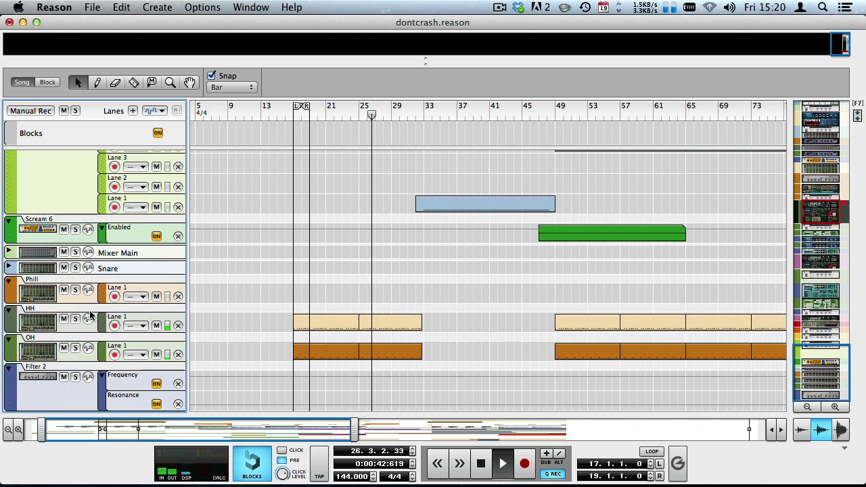
left_click(75, 319)
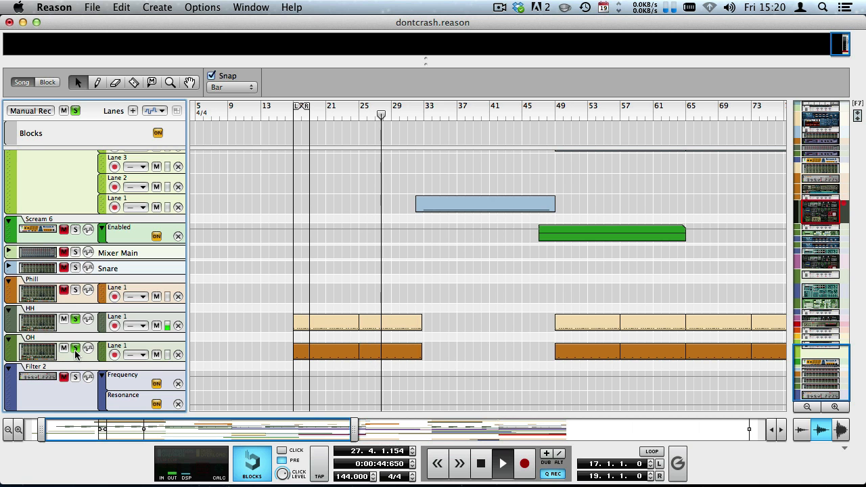
Step: Solo Redrum 1, replay it from bar 25, and take it out of the solo mix
scroll(75, 343, "up", 15)
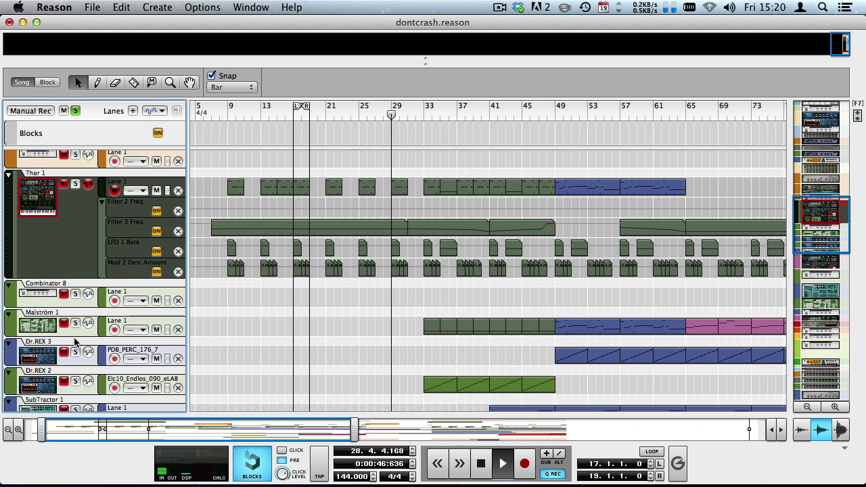
scroll(75, 271, "up", 5)
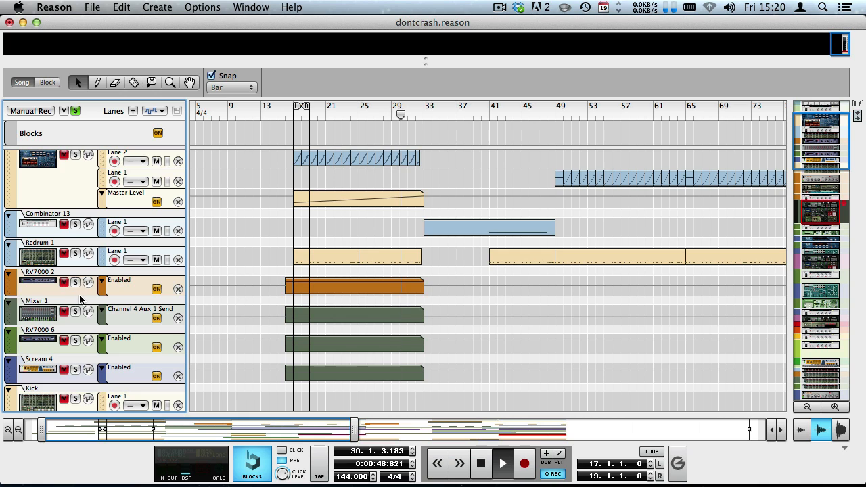
left_click(75, 253)
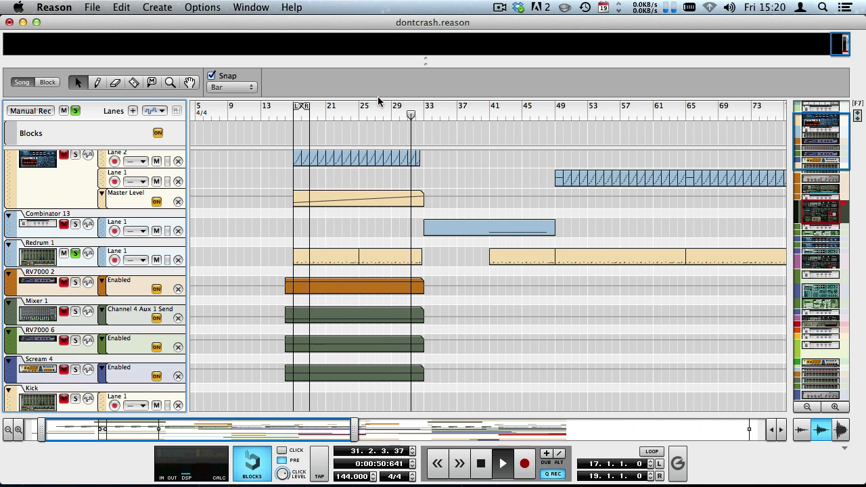
left_click(359, 108)
left_click(64, 253)
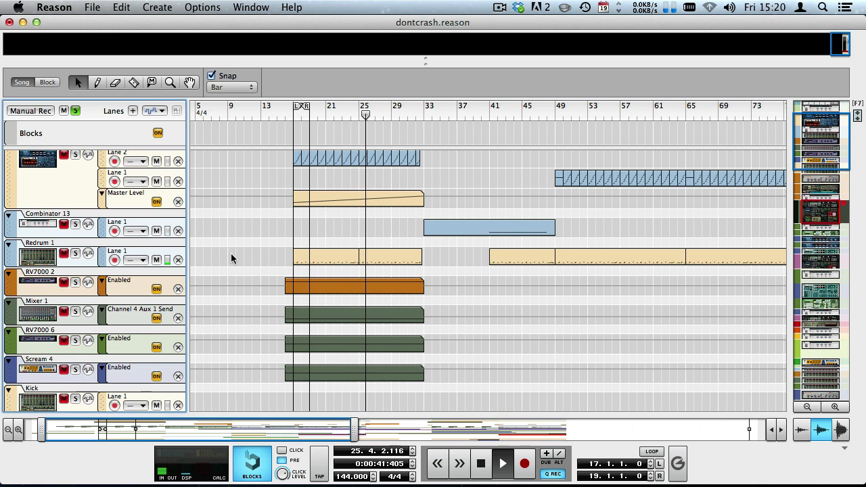
Step: Solo Dr.REX 1 to hear its loop, select its track, and clear all solos
scroll(98, 259, "up", 2)
left_click(75, 201)
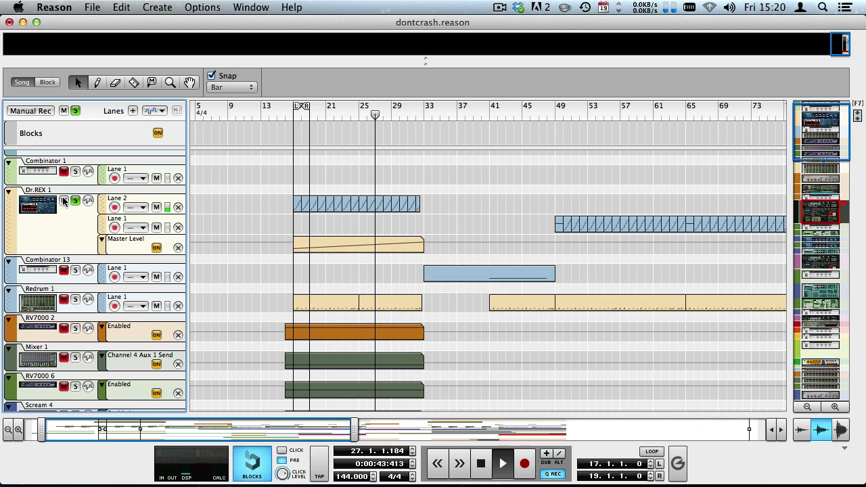
left_click(85, 195)
left_click(76, 111)
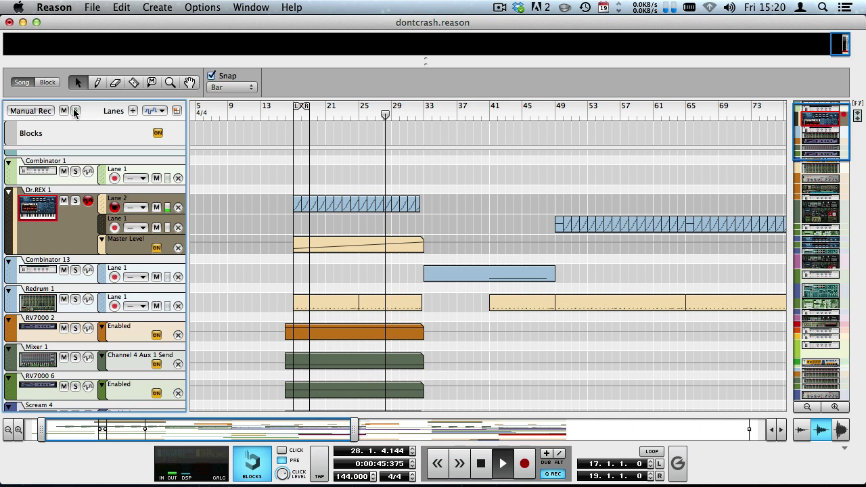
Step: Stop playback, return the song position to bar 17, and select and solo the Redrum 1 track
scroll(328, 191, "down", 4)
scroll(323, 192, "up", 2)
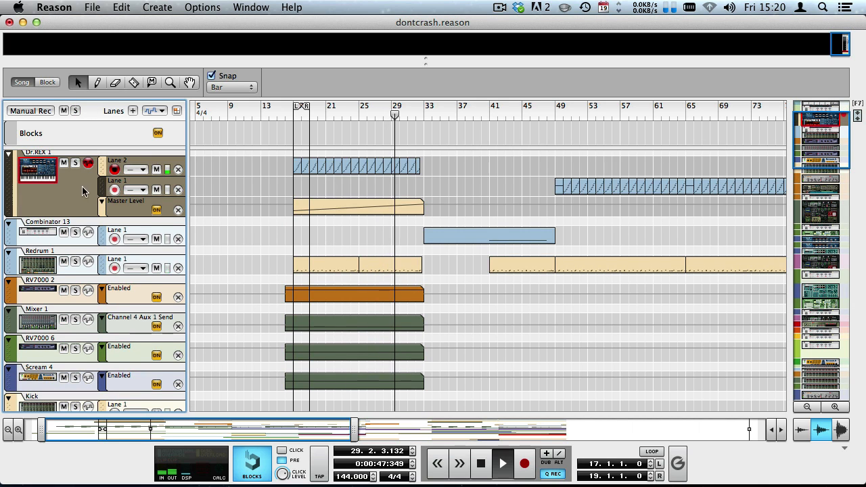
left_click(294, 116)
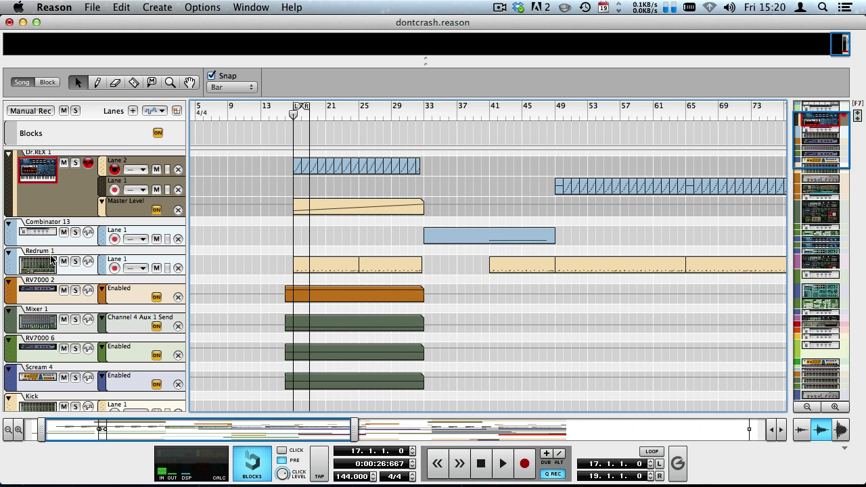
left_click(54, 259)
left_click(75, 261)
Step: Enlarge the rack to show the kick's Redrum in full and audition its channel 1 sample
left_click_drag(359, 63, 348, 200)
scroll(174, 154, "down", 2)
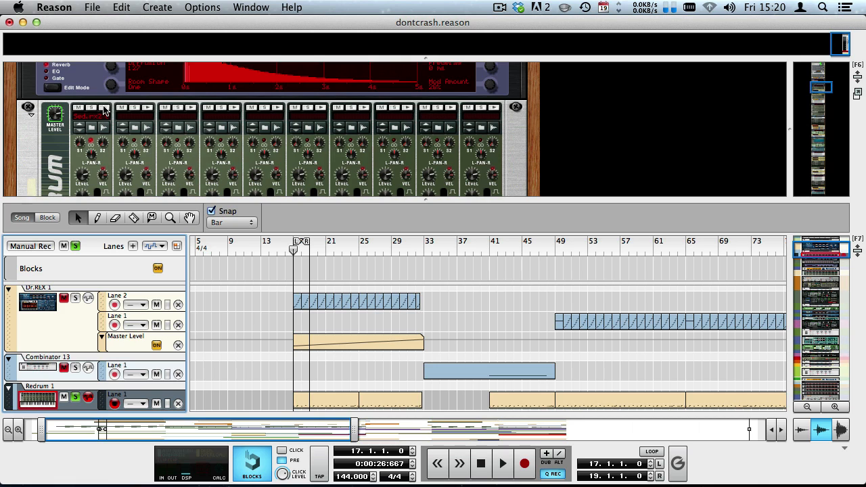
left_click(104, 108)
left_click_drag(167, 197, 160, 379)
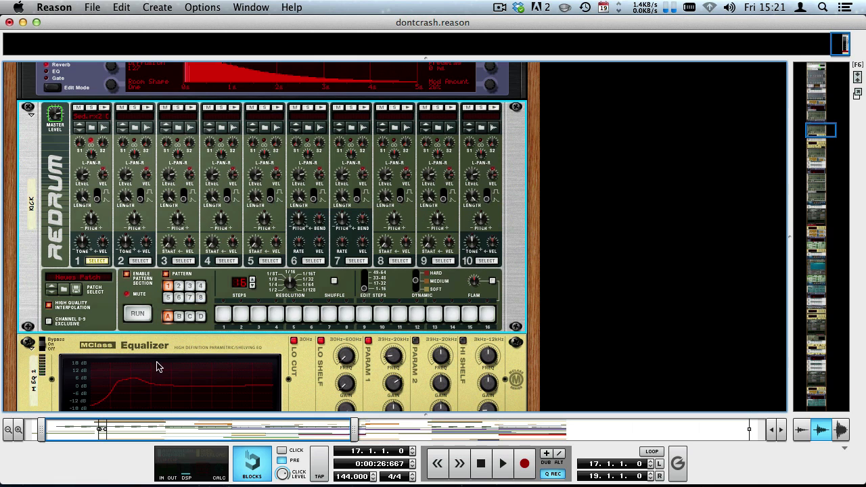
Step: Inspect Mixer 1 inside Combinator 1 and the rack's rear cabling, and hide Combinator 1's devices
scroll(128, 304, "down", 2)
scroll(99, 274, "up", 10)
scroll(99, 274, "up", 10)
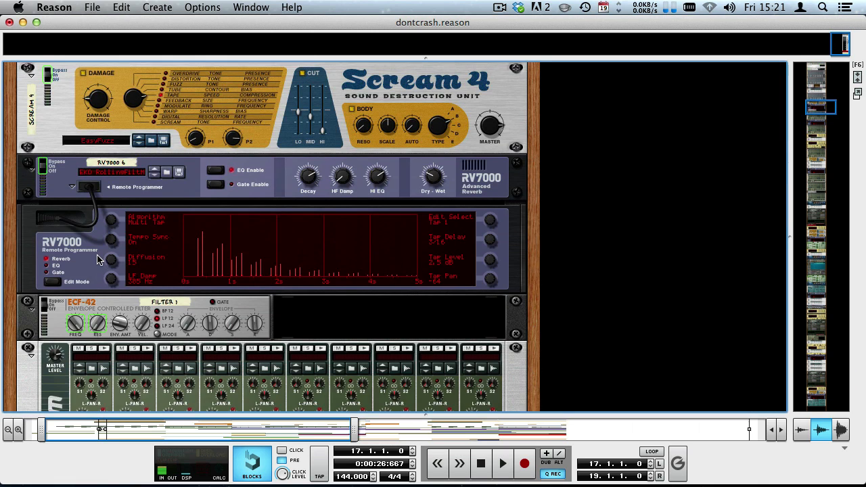
scroll(127, 166, "up", 2)
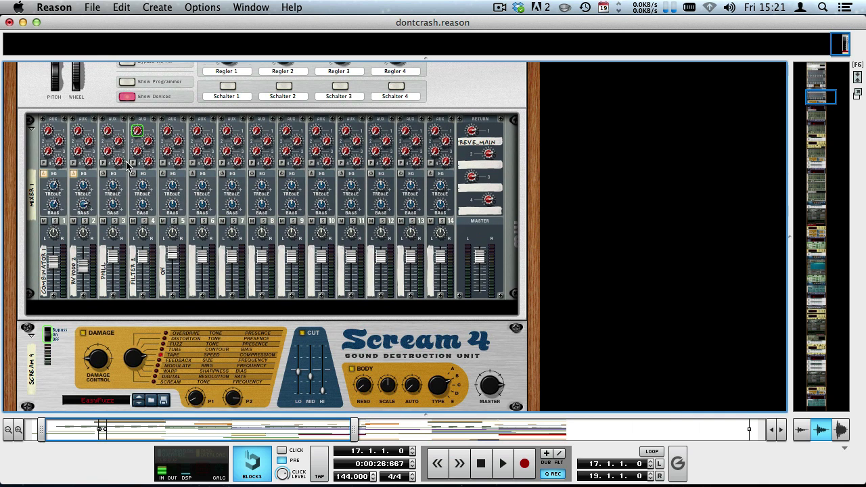
left_click(130, 110)
scroll(125, 131, "up", 6)
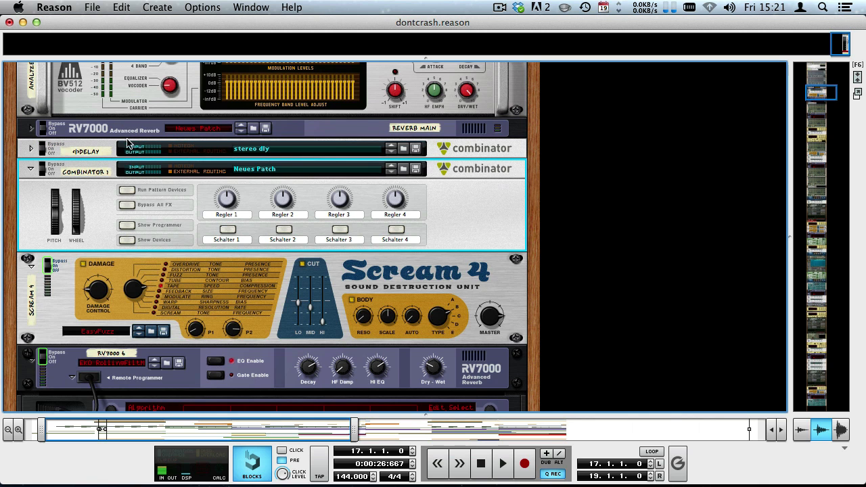
left_click(138, 242)
scroll(129, 249, "down", 3)
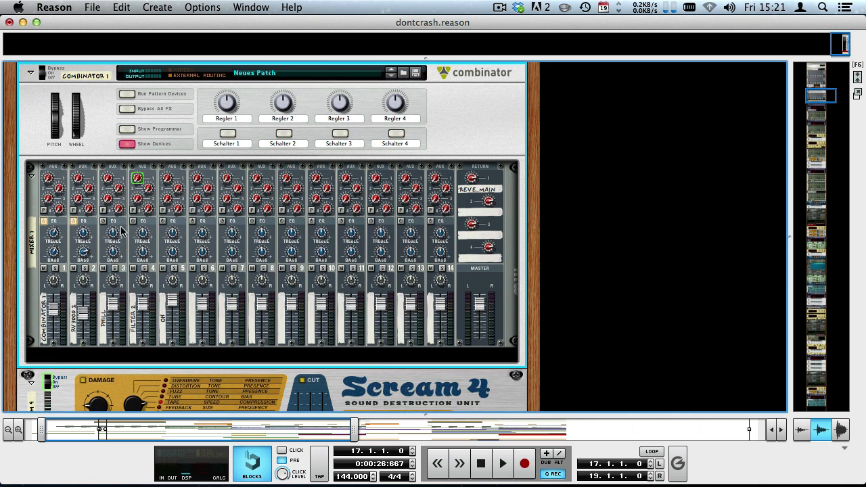
key("Tab")
key("Tab")
left_click(126, 144)
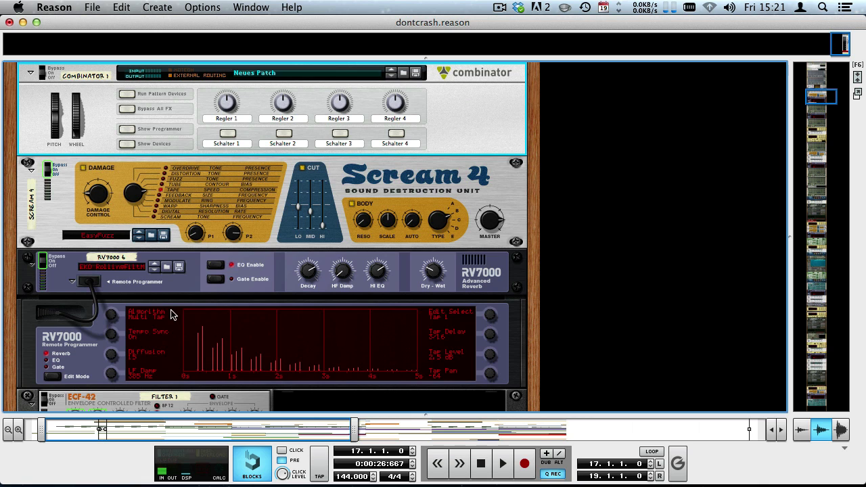
Step: Check RV7000 6's EKO RollingFiltMultiTap patch and Decay setting during playback, and display its EQ page
left_click(121, 271)
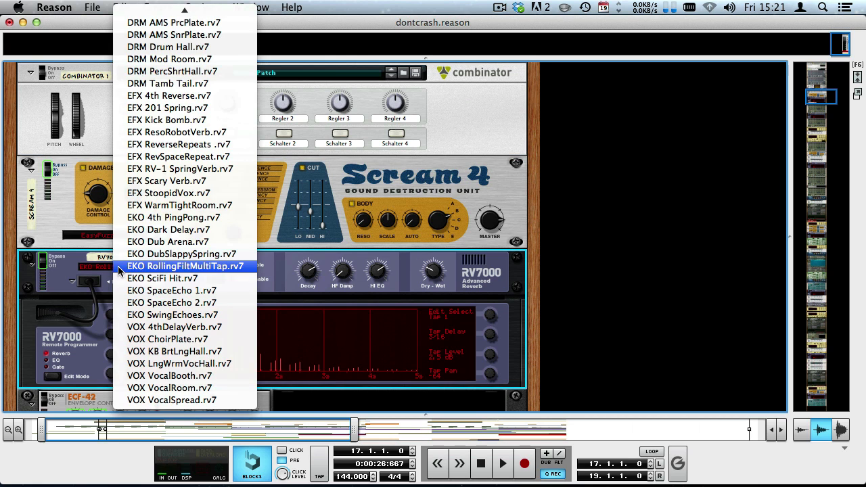
left_click(119, 271)
key("space")
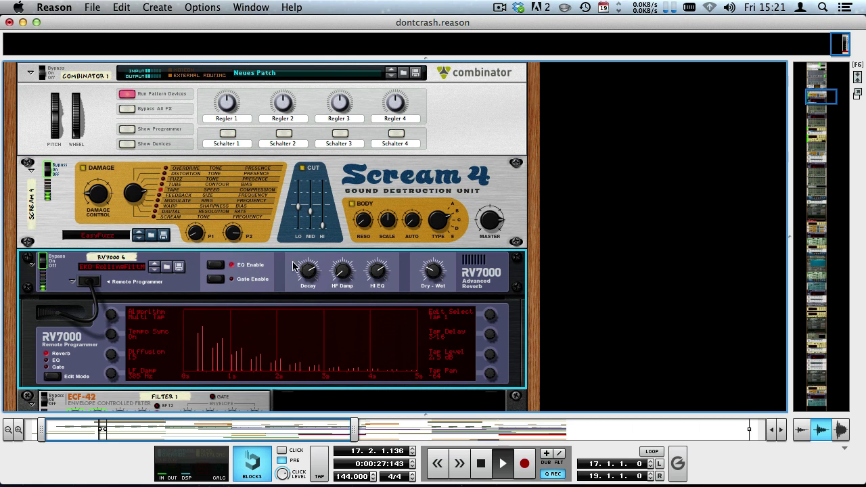
mouse_move(310, 267)
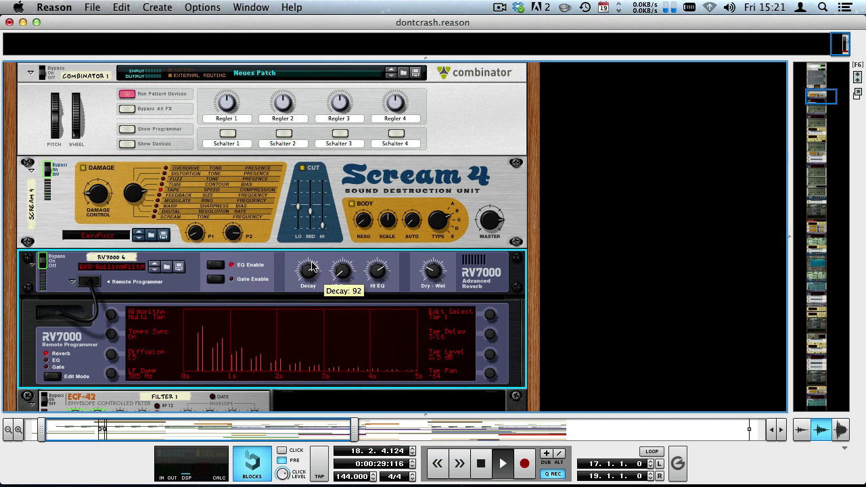
left_click(52, 377)
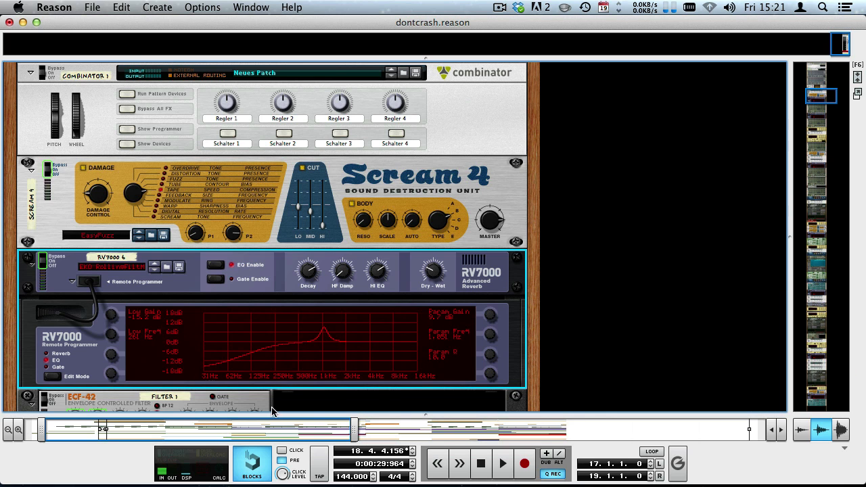
left_click_drag(185, 315, 179, 380)
Step: Shrink the rack to enlarge the sequencer, and play the soloed Redrum 1 from bar 17
left_click_drag(244, 415, 150, 447)
left_click_drag(150, 447, 95, 124)
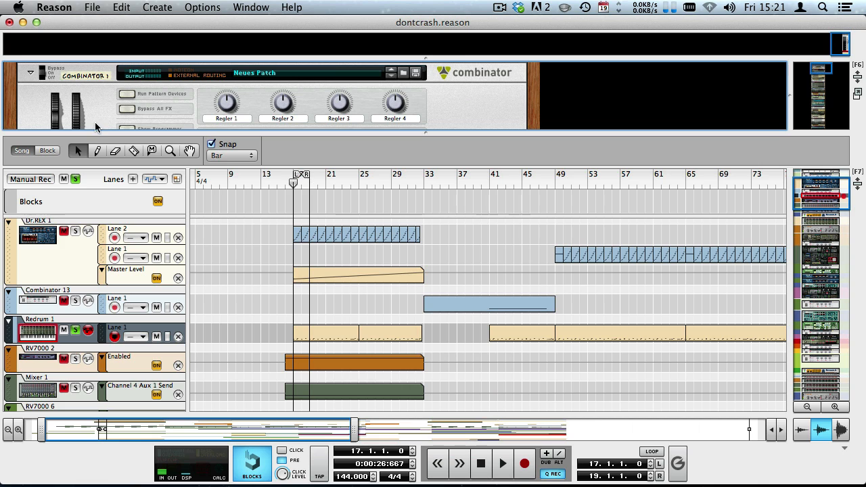
key("space")
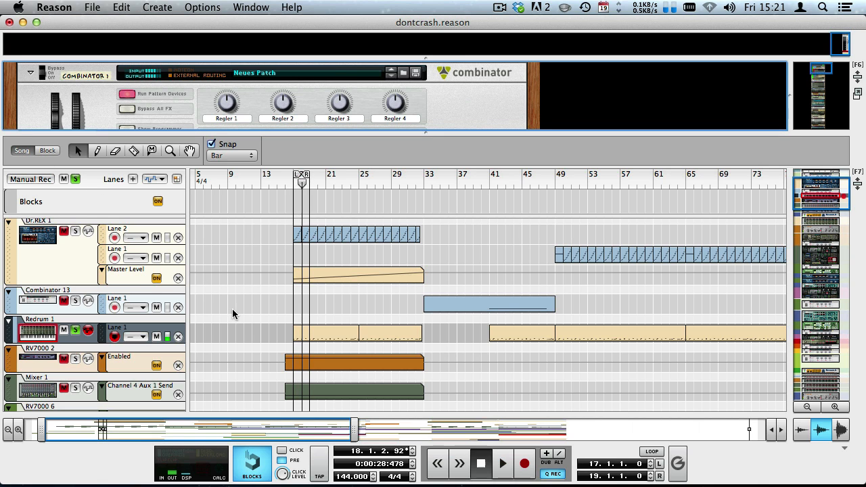
Step: Solo RV7000 2, Mixer 1, RV7000 6 and Scream 4 together with Redrum 1, and resume playback
left_click(75, 360)
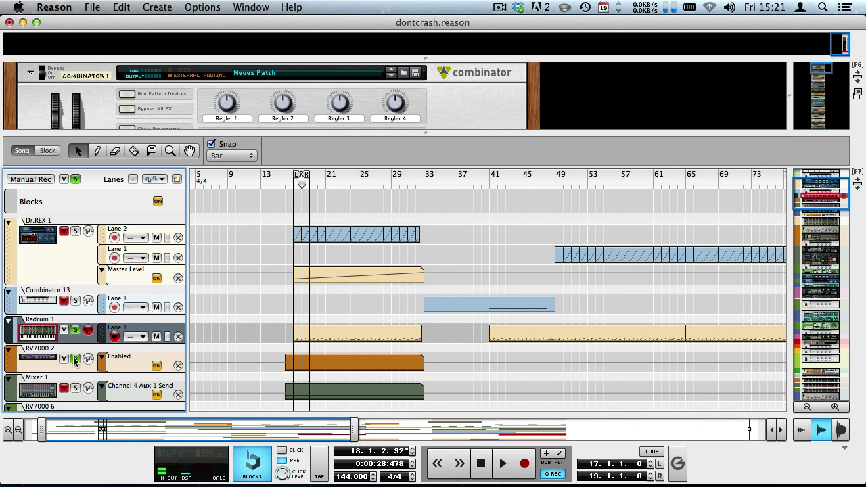
left_click(74, 388)
key("space")
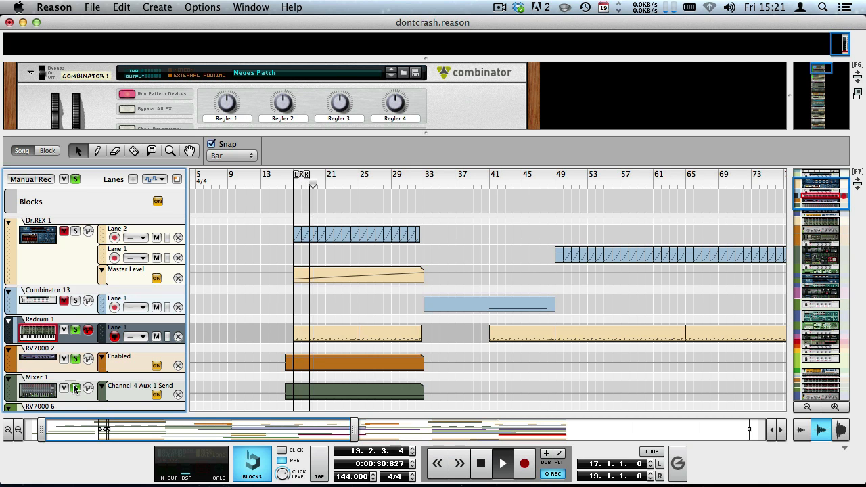
scroll(76, 379, "down", 3)
left_click(75, 316)
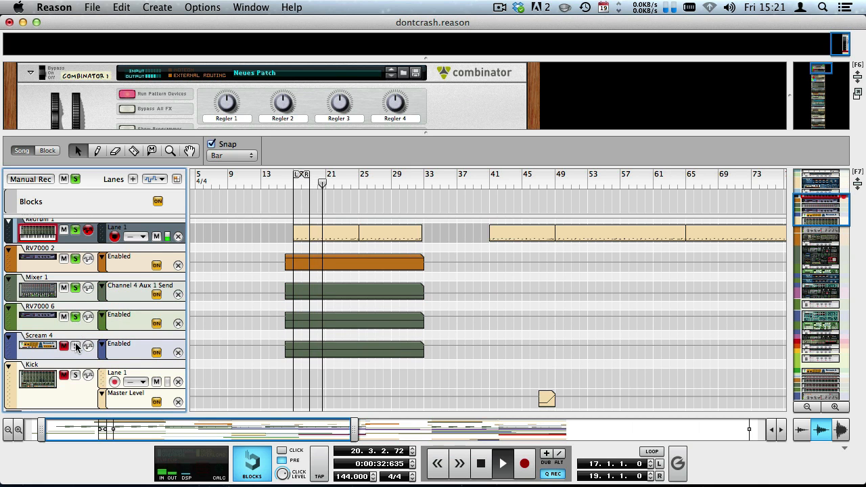
left_click(75, 345)
Step: Scan the sequencer tracks down to HH, clear all solos, and return up to NN-XT 2 during playback
scroll(76, 346, "down", 1)
scroll(75, 346, "down", 10)
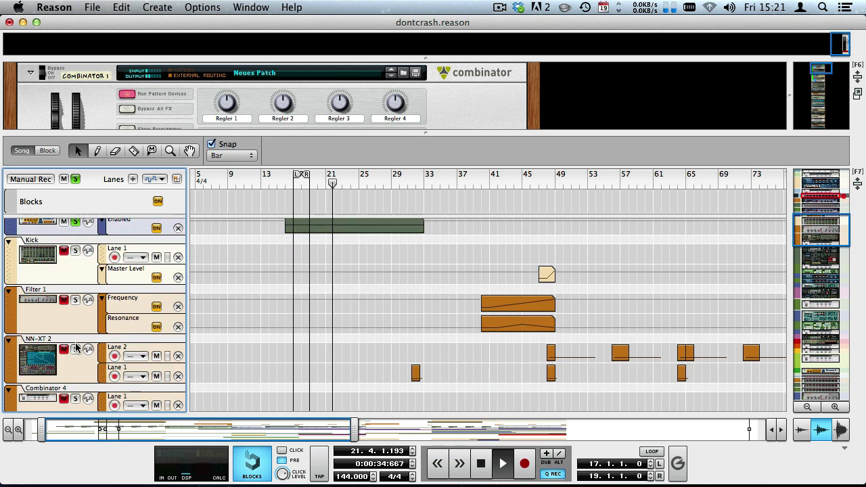
scroll(76, 346, "down", 10)
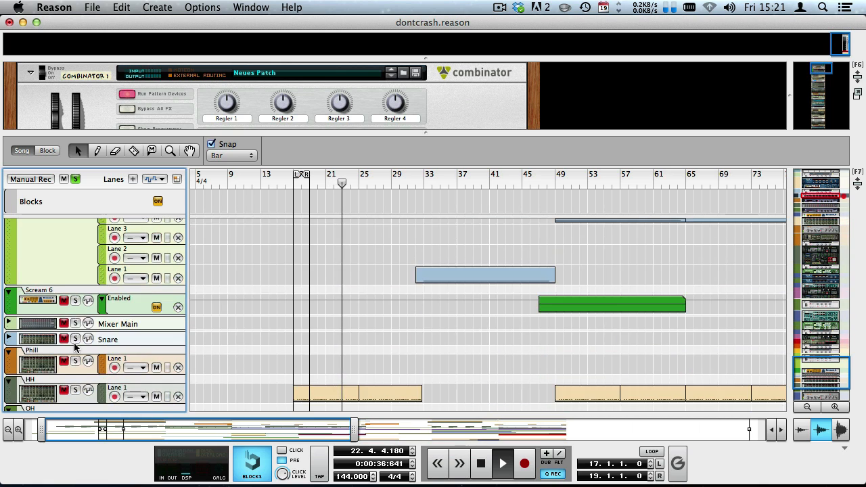
scroll(67, 258, "down", 3)
scroll(325, 307, "up", 8)
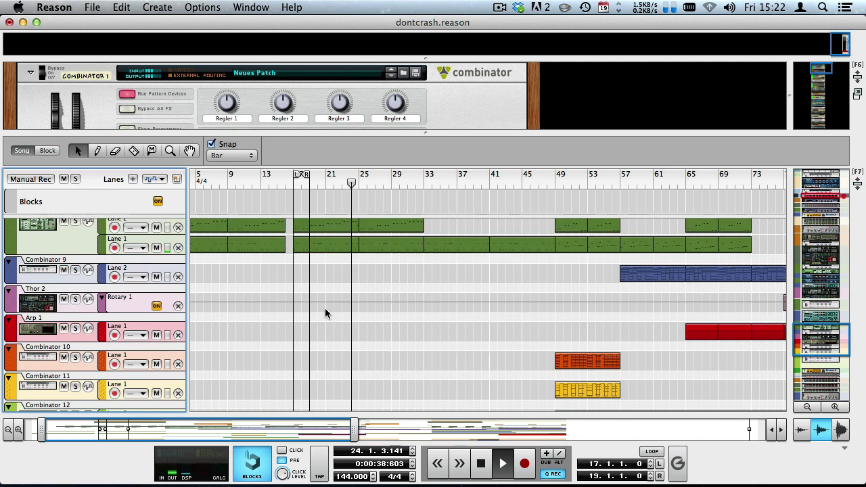
scroll(322, 311, "up", 8)
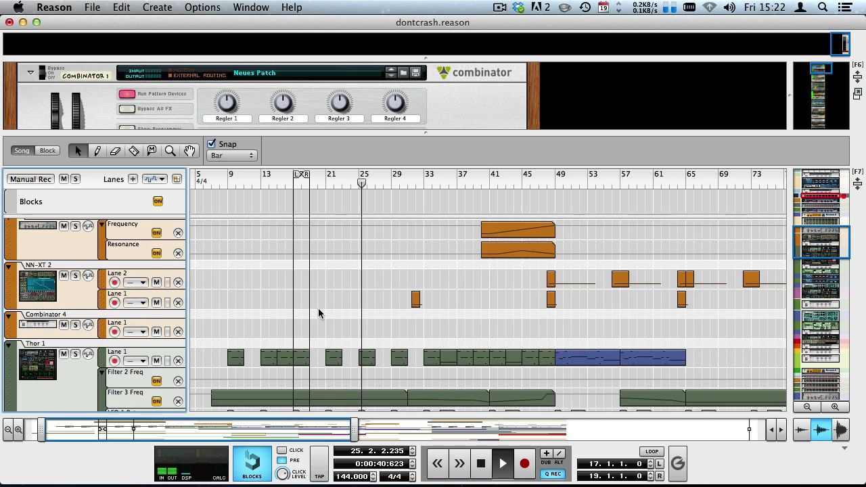
Step: Review the tracks from Redrum 1 down past Thor 1 during full playback, with the timeline shifted to start near bar 13
scroll(331, 297, "down", 1)
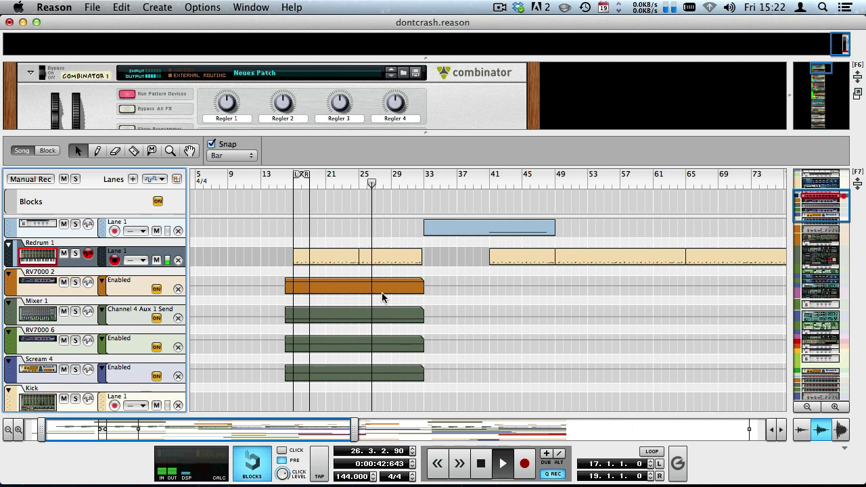
scroll(383, 298, "down", 5)
scroll(407, 301, "down", 5)
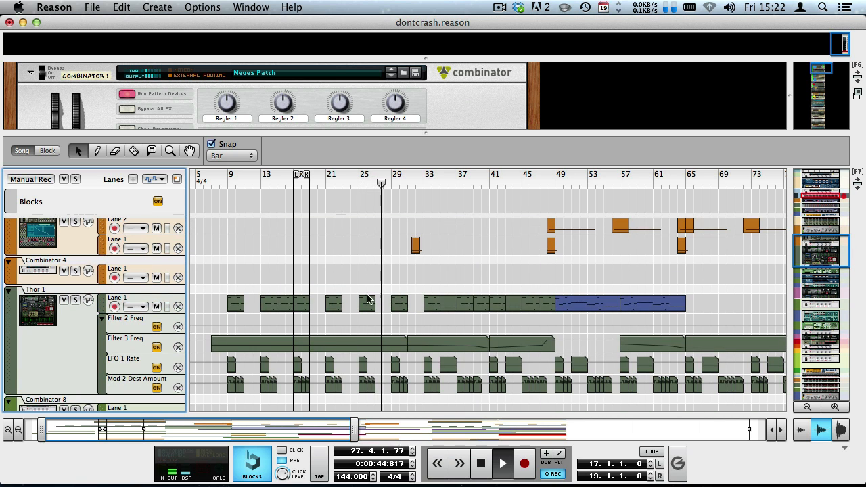
scroll(302, 308, "up", 2)
scroll(302, 306, "down", 4)
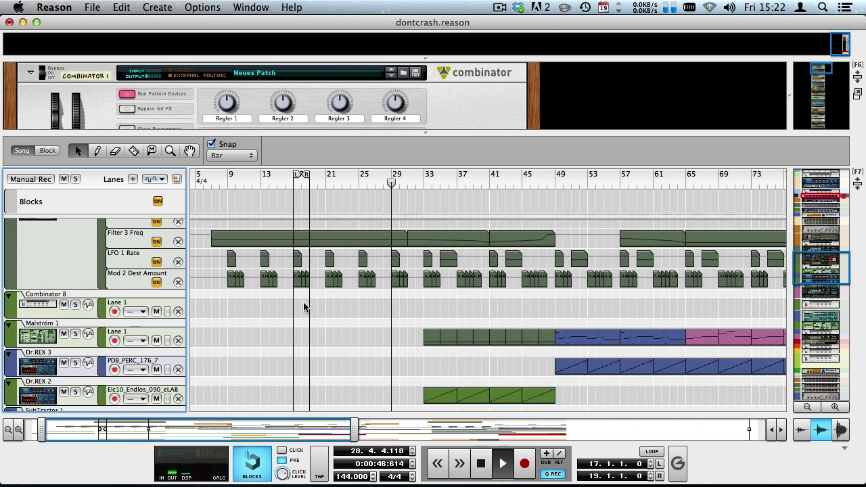
scroll(303, 305, "down", 5)
left_click_drag(284, 425, 306, 424)
scroll(391, 311, "up", 10)
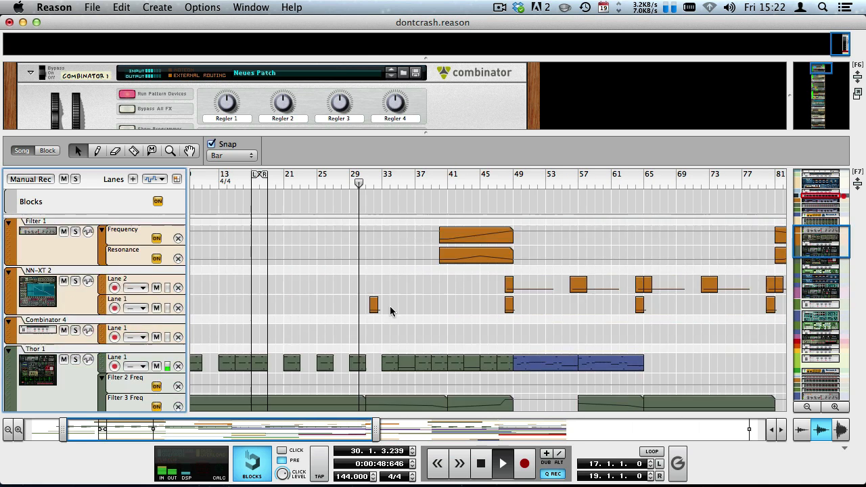
scroll(378, 266, "down", 5)
scroll(377, 291, "down", 3)
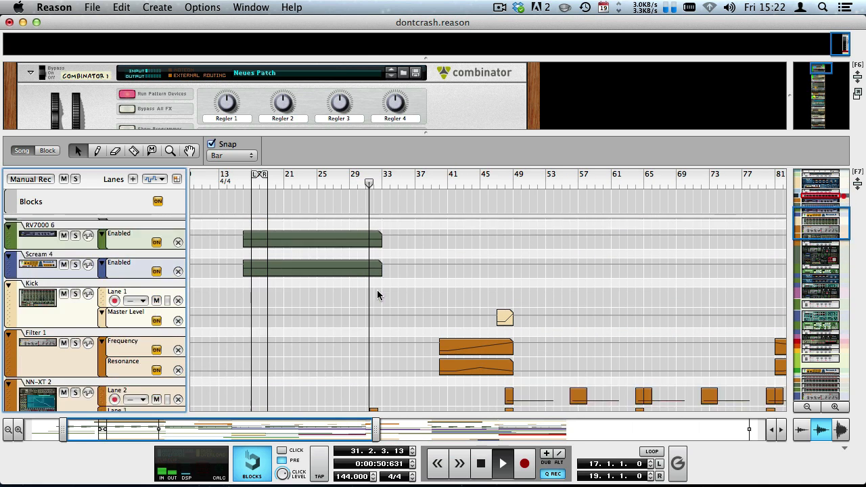
Step: Play the NN-XT 2 track in solo from bar 30, and clear its solo once its clip has played
scroll(326, 394, "right", 2)
scroll(317, 365, "down", 7)
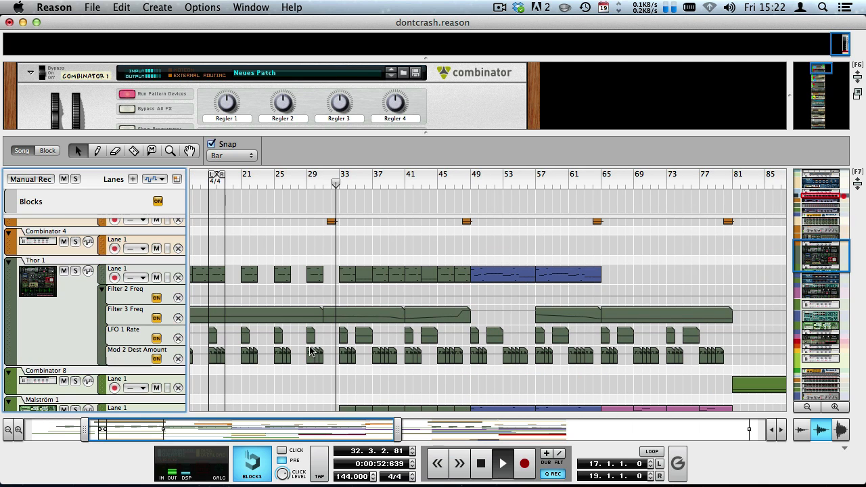
key("space")
left_click(317, 181)
scroll(129, 297, "up", 2)
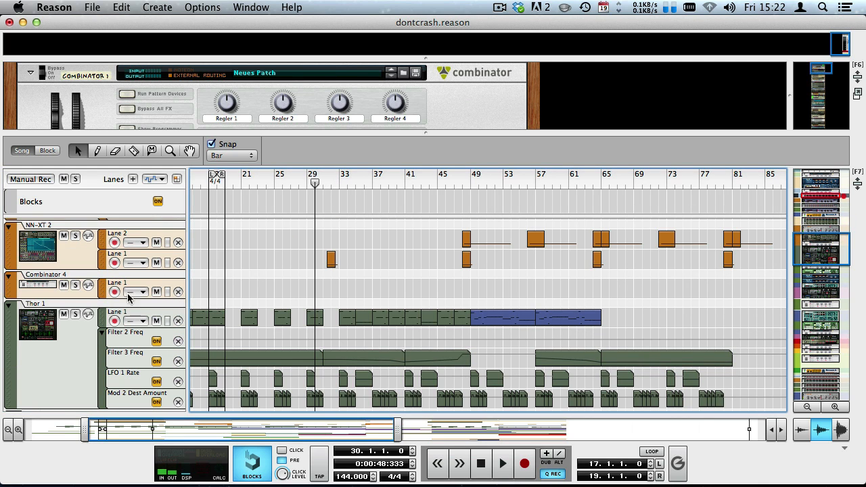
left_click(75, 235)
key("space")
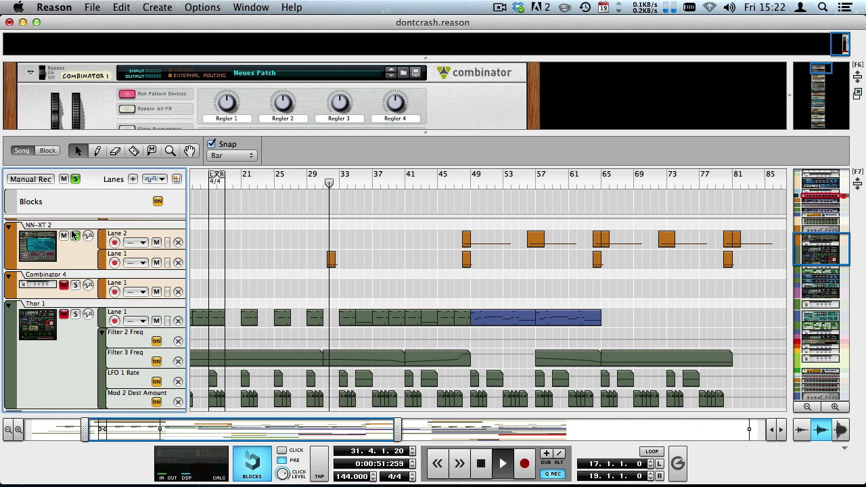
left_click(75, 235)
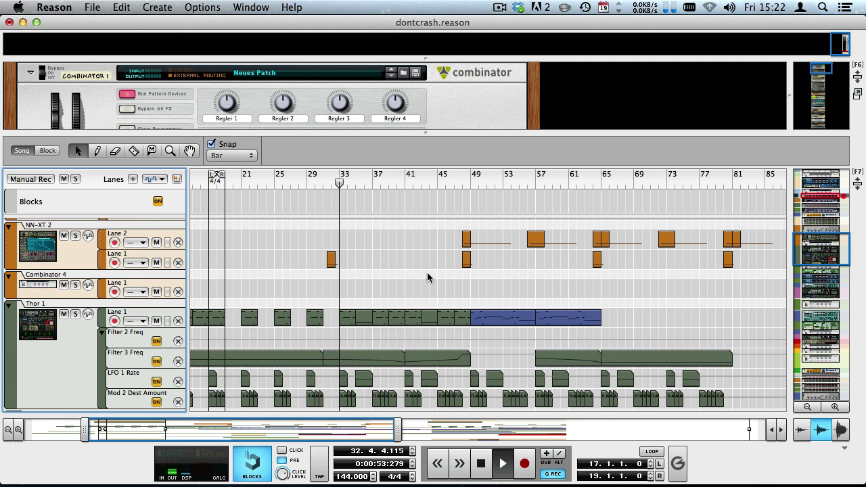
Step: Stop playback, select the Combinator 12 vocal track in the sequencer, and move the song position to bar 33
scroll(407, 275, "up", 5)
scroll(408, 275, "up", 6)
scroll(240, 274, "up", 3)
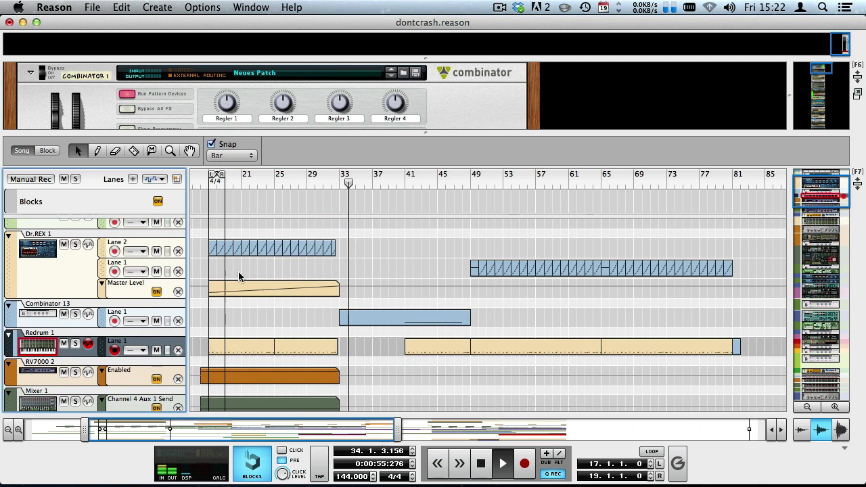
scroll(242, 274, "down", 10)
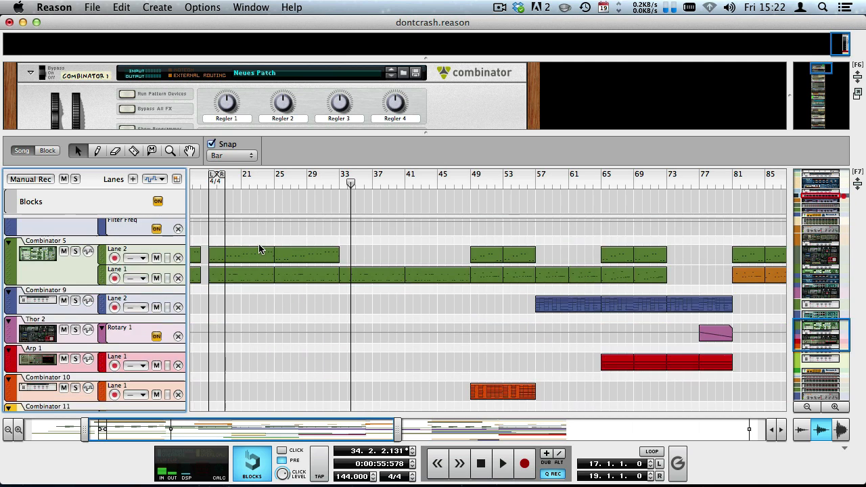
scroll(248, 271, "up", 1)
left_click(60, 261)
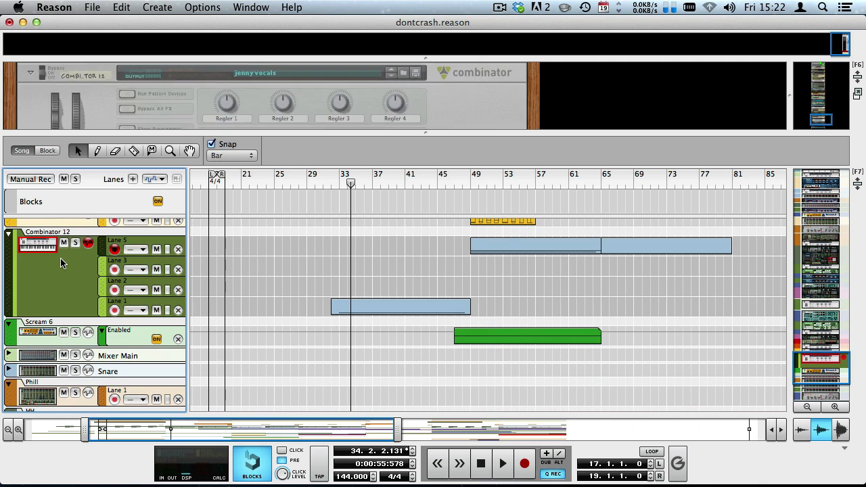
left_click(329, 174)
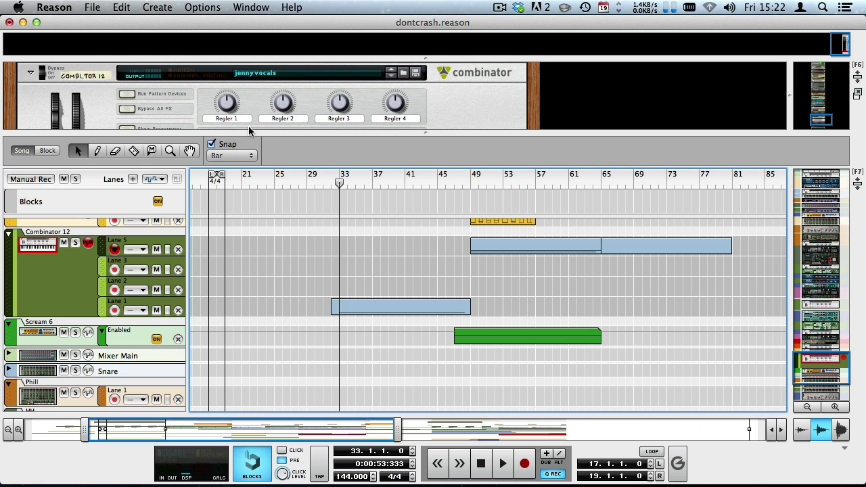
Step: Enlarge the rack, show Combinator 12's devices, and look over its Line Mixer 2 and NN-XT 4 sampler
left_click_drag(240, 131, 198, 323)
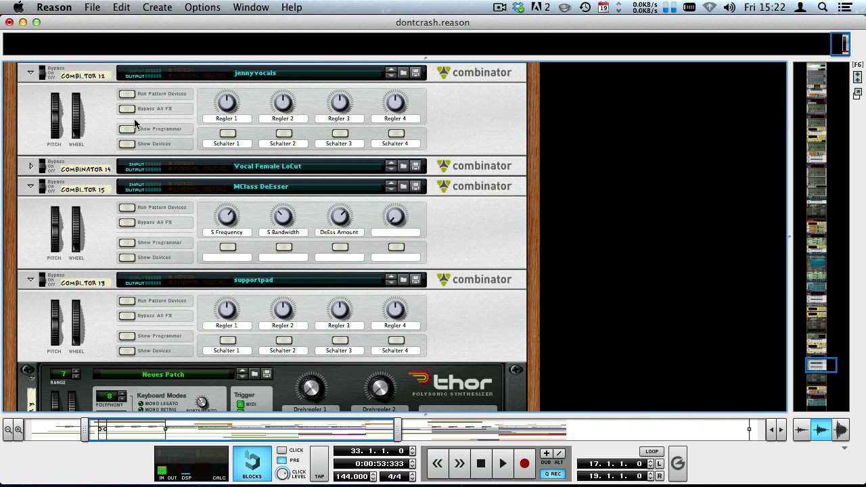
left_click(128, 144)
scroll(133, 172, "down", 2)
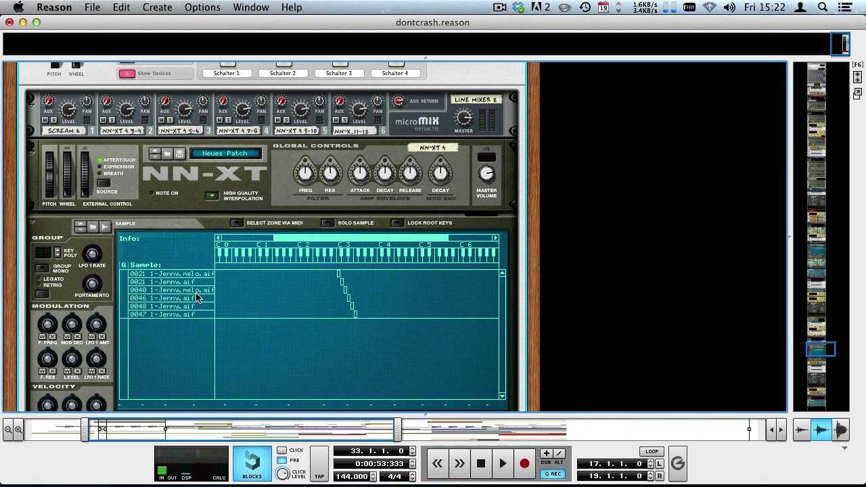
scroll(196, 298, "down", 1)
scroll(196, 298, "down", 10)
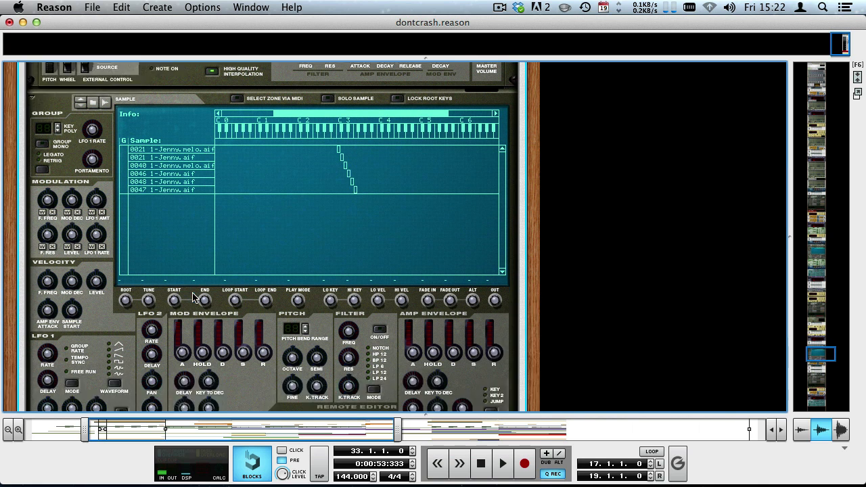
scroll(147, 277, "up", 15)
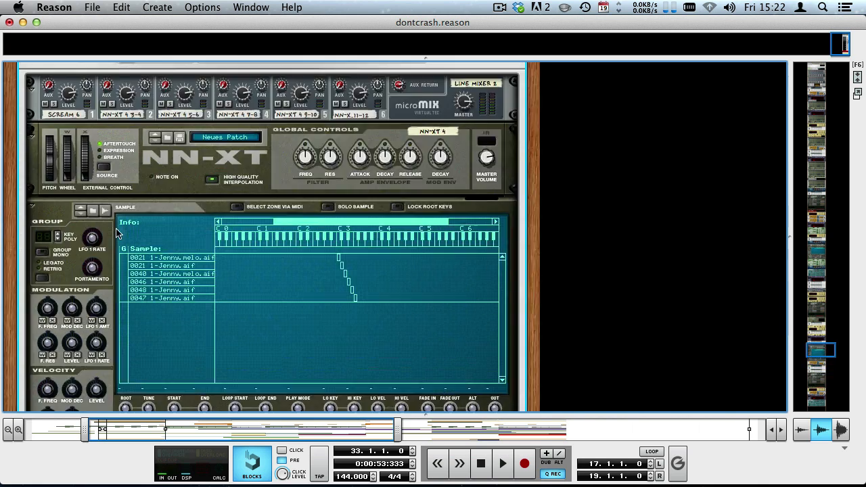
scroll(102, 220, "down", 3)
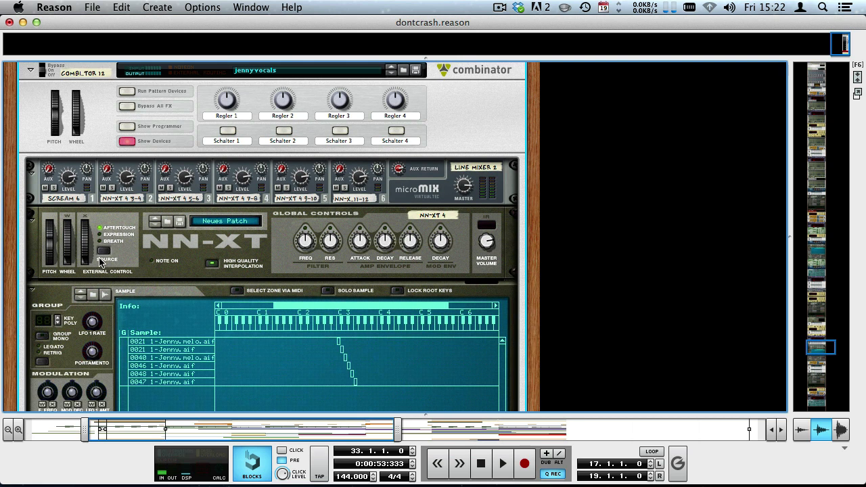
Step: Examine the rear cabling between NN-XT 4 and Line Mixer 2, and return to the rack's front
key("Tab")
key("Tab")
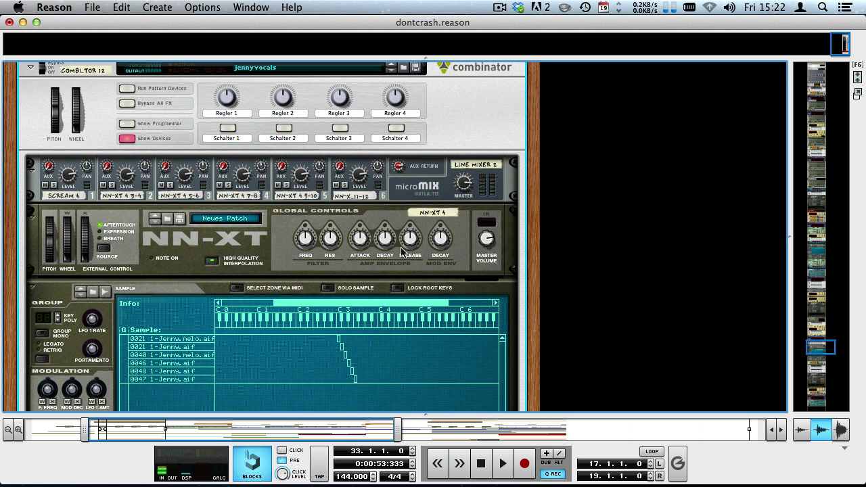
key("Tab")
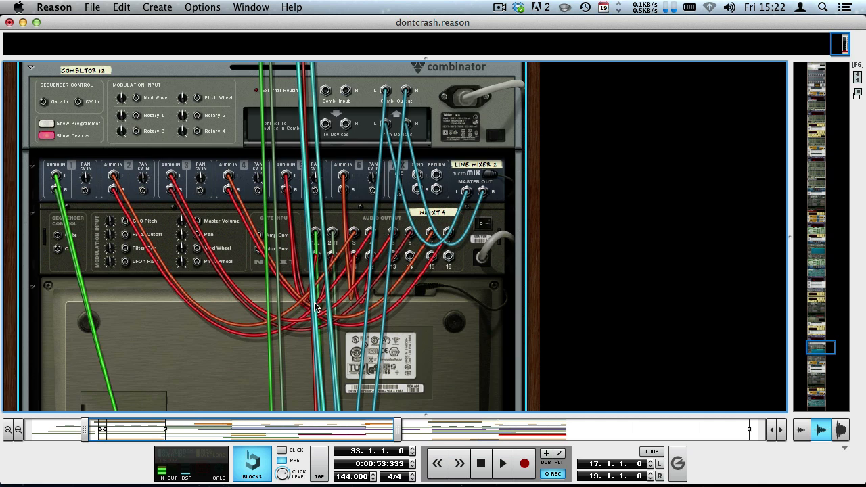
key("Tab")
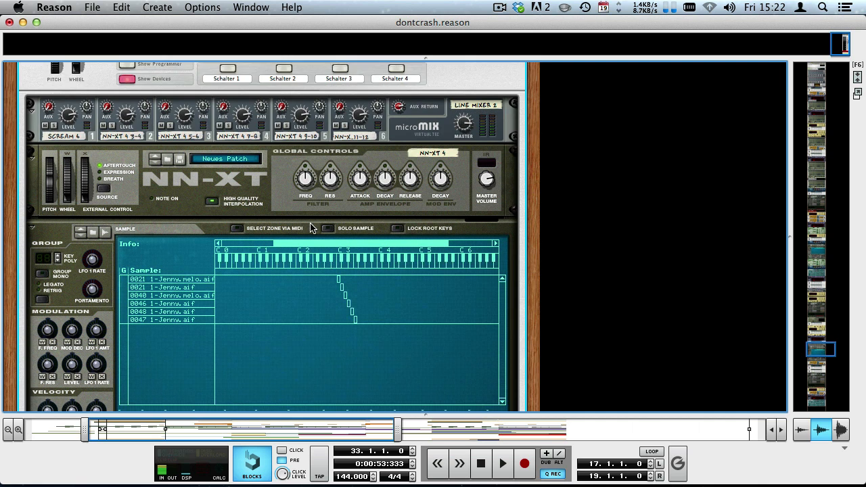
Step: Select each of NN-XT 4's six vocal sample zones from 0047 up to the first 0021, and inspect their settings
left_click(197, 224)
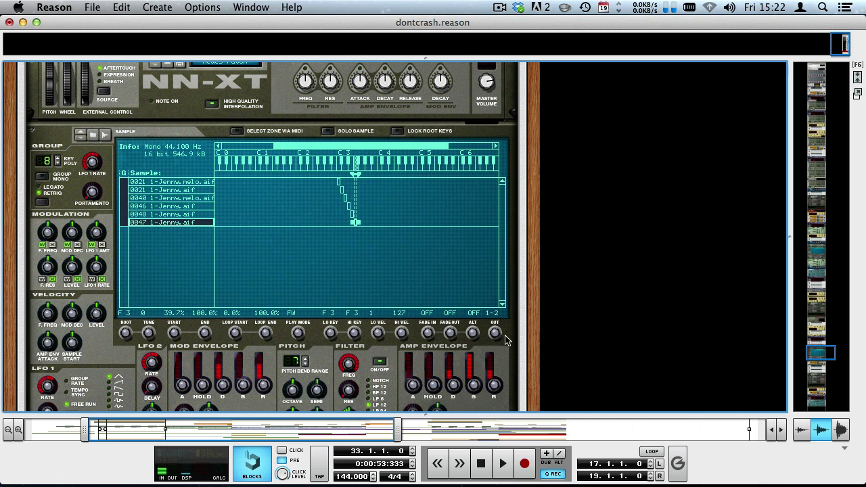
left_click(171, 215)
left_click(154, 206)
left_click(150, 198)
left_click(145, 190)
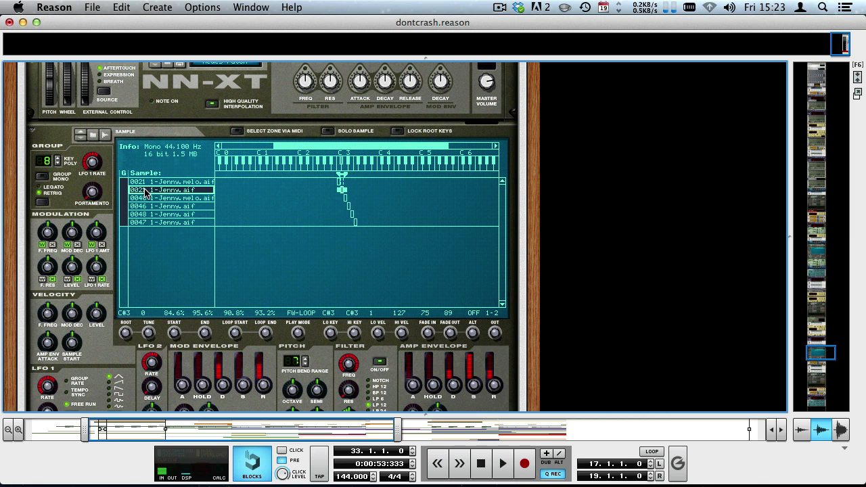
left_click(134, 184)
scroll(259, 236, "down", 5)
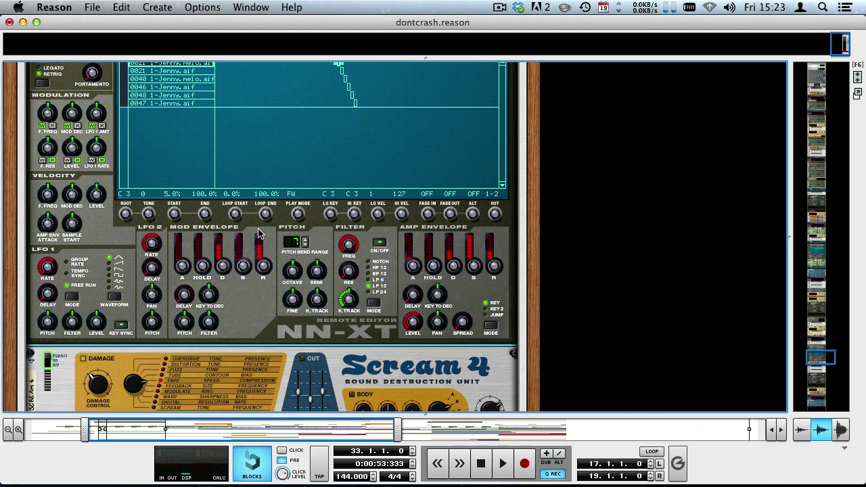
scroll(243, 229, "up", 4)
scroll(267, 229, "up", 2)
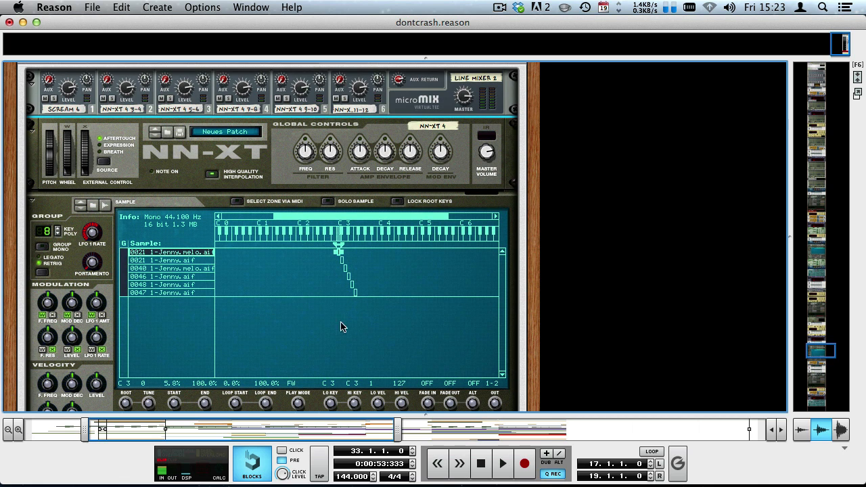
Step: Check how NN-XT 4's separate outputs feed the mixer channels on the rear, and return to Line Mixer 2's front
key("Tab")
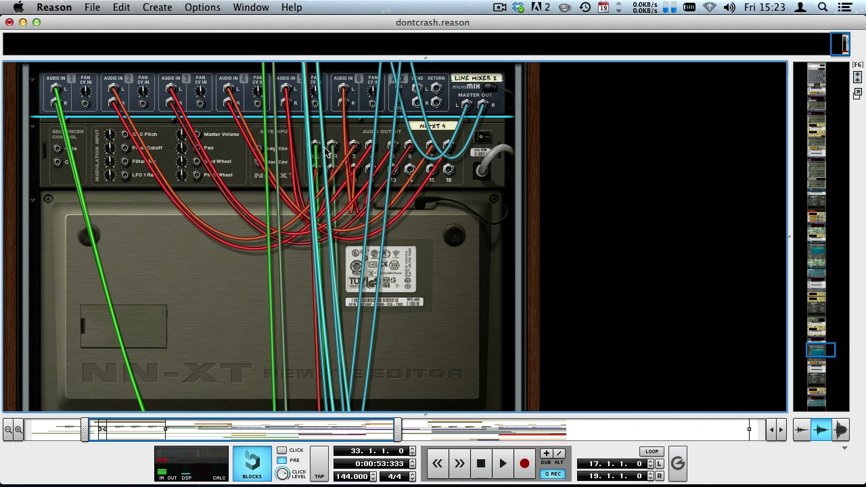
key("Tab")
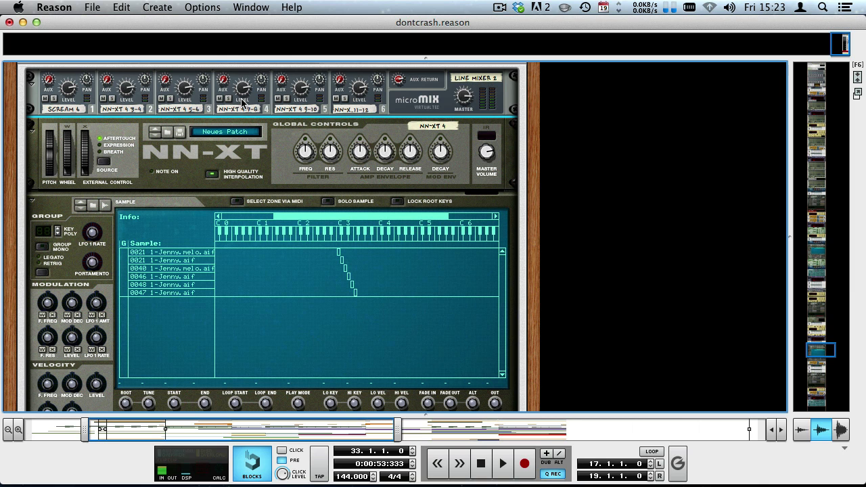
scroll(212, 150, "up", 2)
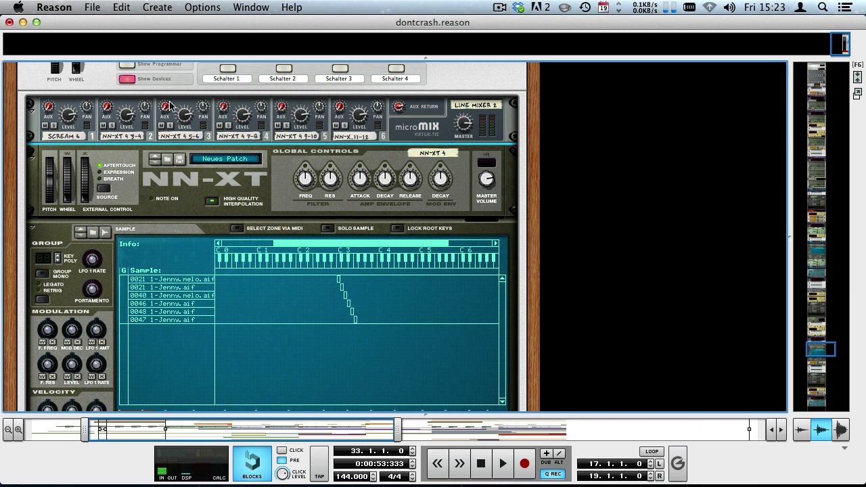
Step: Select the 0046 vocal zone in NN-XT 4 to view its parameters, and inspect the Line Mixer 2 channel controls
scroll(174, 135, "down", 8)
left_click(209, 184)
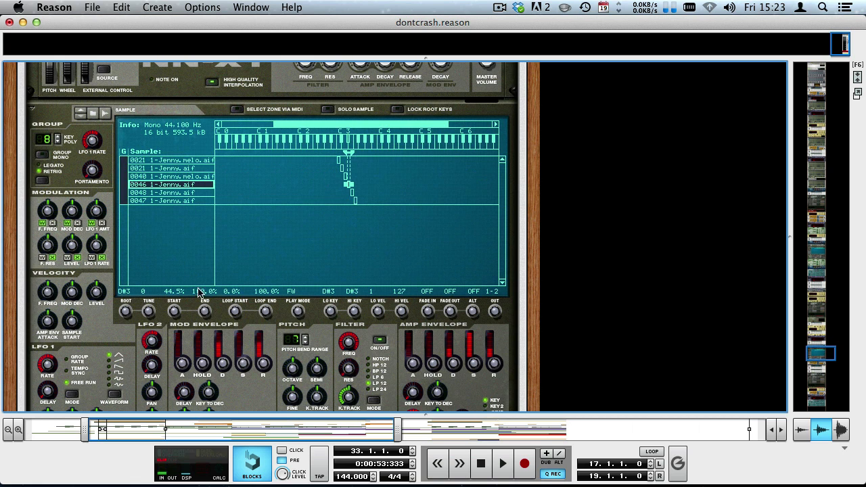
scroll(200, 292, "up", 15)
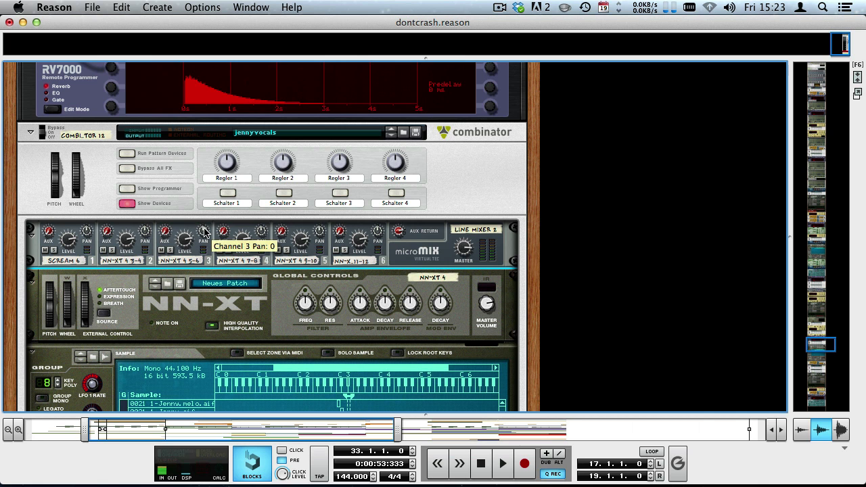
Step: Examine Combinator 12's vocal chain from the mixer and sampler to Scream 4, plus the Combinators below it
scroll(273, 317, "down", 14)
scroll(271, 318, "down", 20)
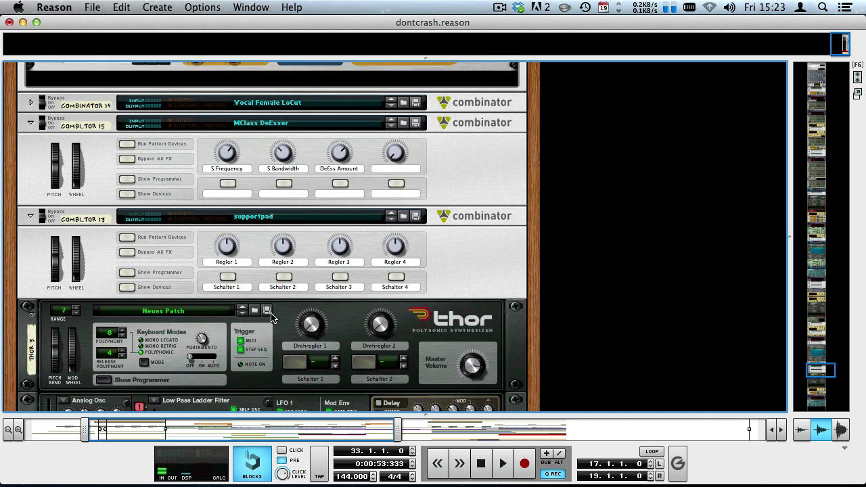
scroll(270, 301, "up", 20)
scroll(265, 231, "up", 15)
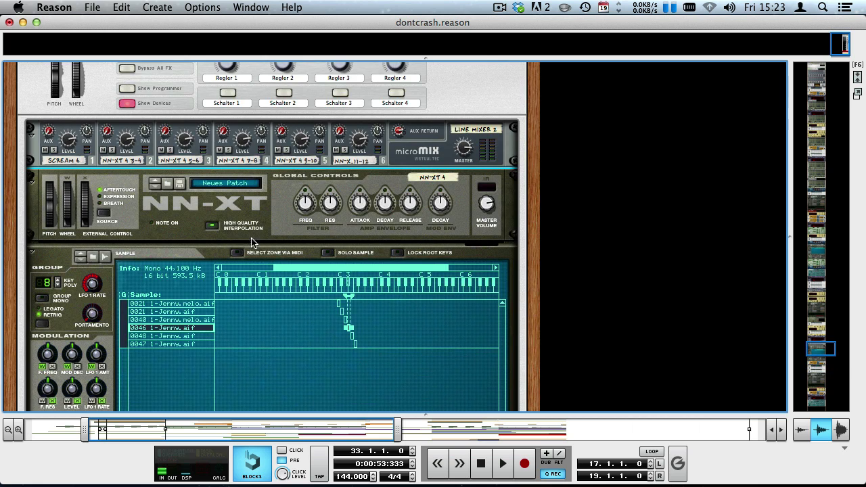
scroll(147, 253, "down", 20)
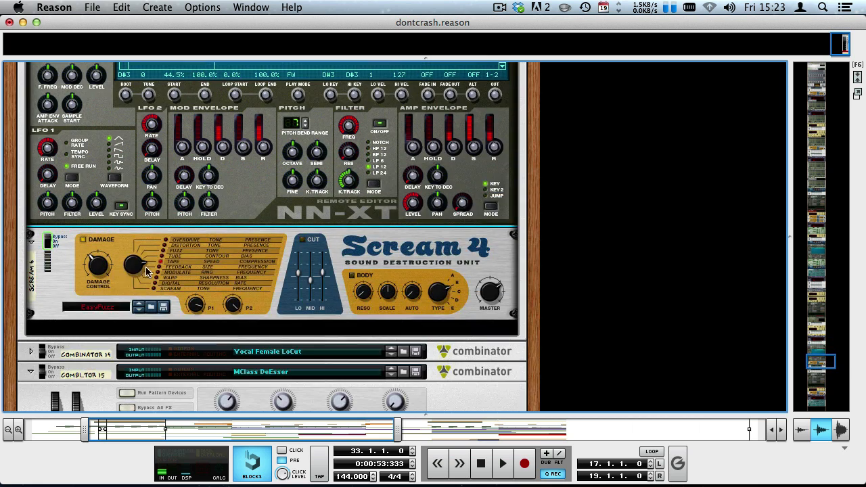
scroll(136, 291, "up", 15)
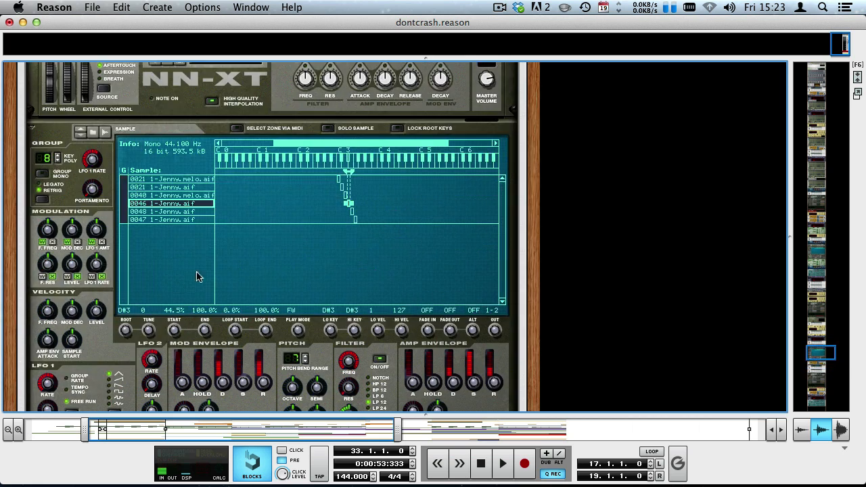
Step: Open the 0048 vocal sample in the sample editor to view its waveform and start point, and close it without saving
left_click(174, 212)
right_click(164, 214)
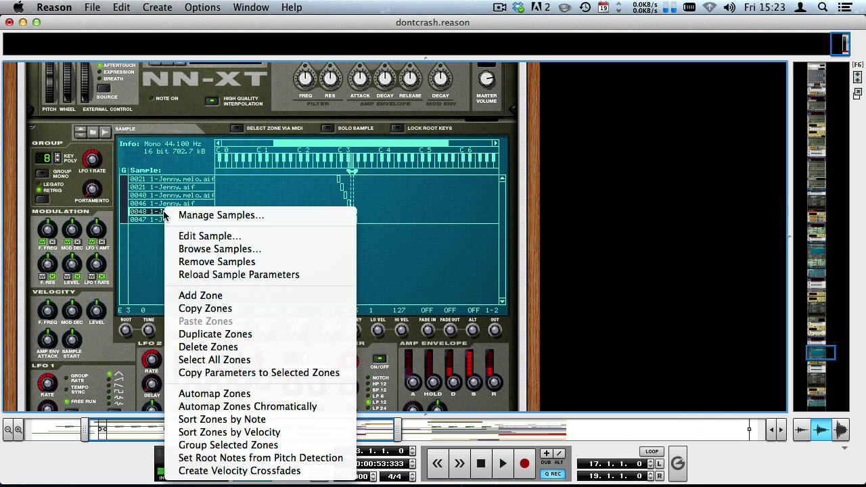
left_click(216, 236)
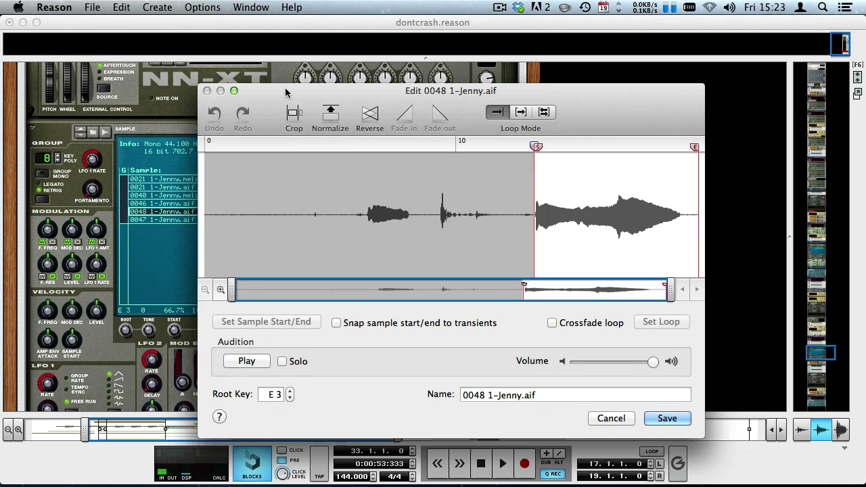
left_click_drag(286, 89, 283, 88)
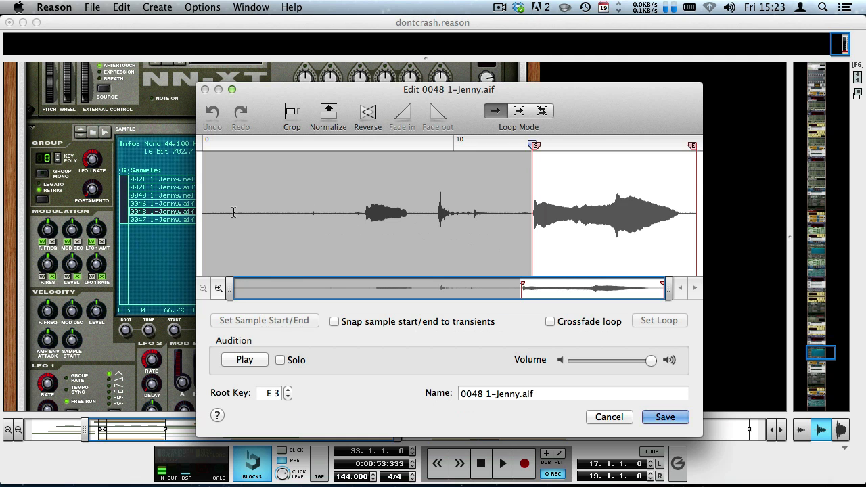
left_click(610, 415)
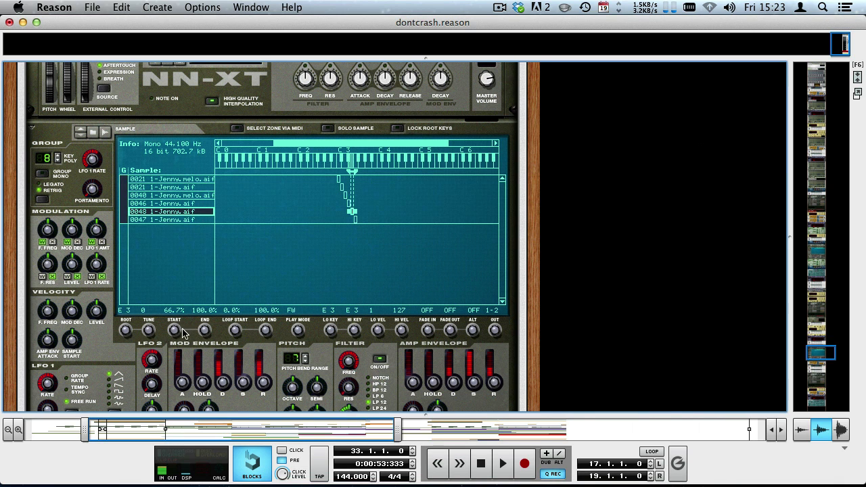
Step: Check the 0048 zone's sample start value, and audition the 0048 and 0047 vocal samples
mouse_move(174, 330)
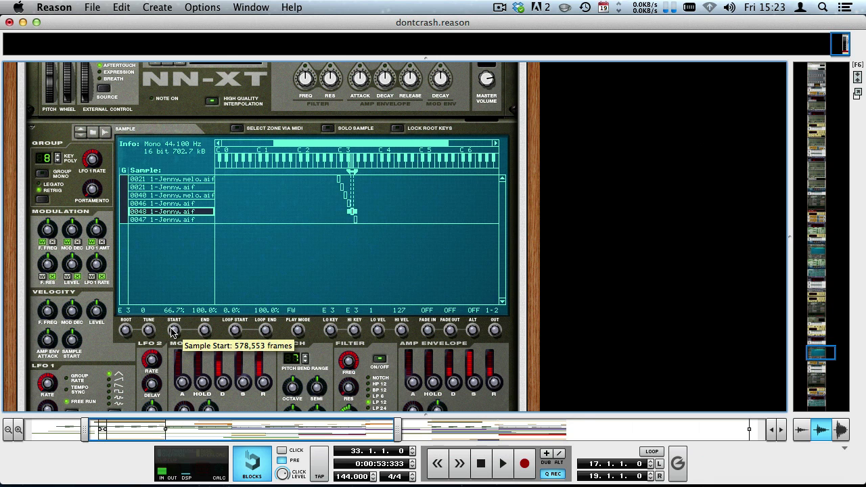
left_click(191, 212, "alt")
left_click(184, 220, "alt")
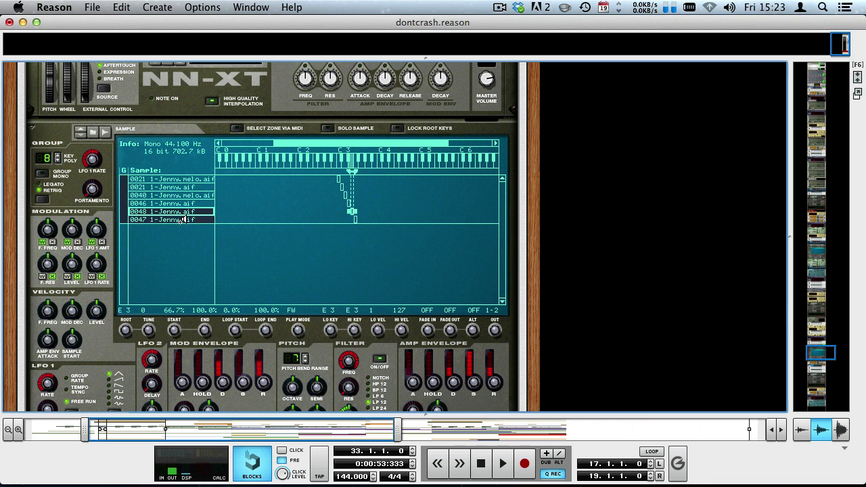
Step: Audition the 0040 melo, 0021 melo and 0021 vocal samples in NN-XT 4
left_click(137, 193, "alt")
left_click(158, 178, "alt")
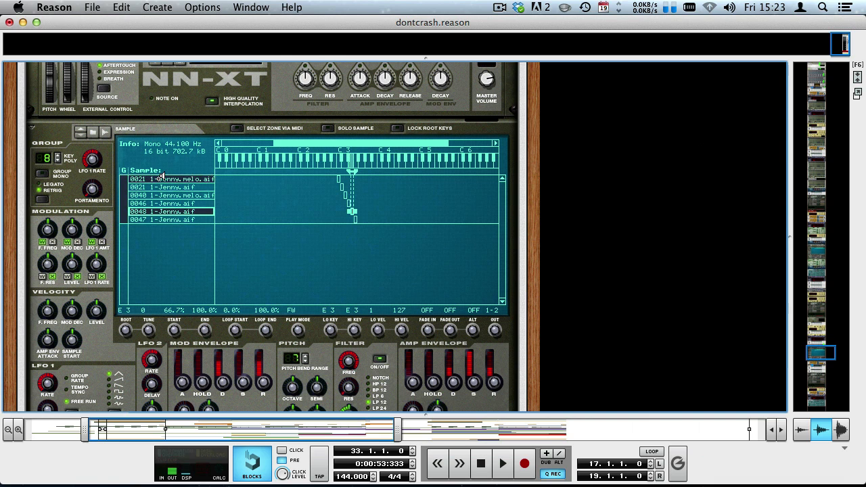
left_click(192, 186, "alt")
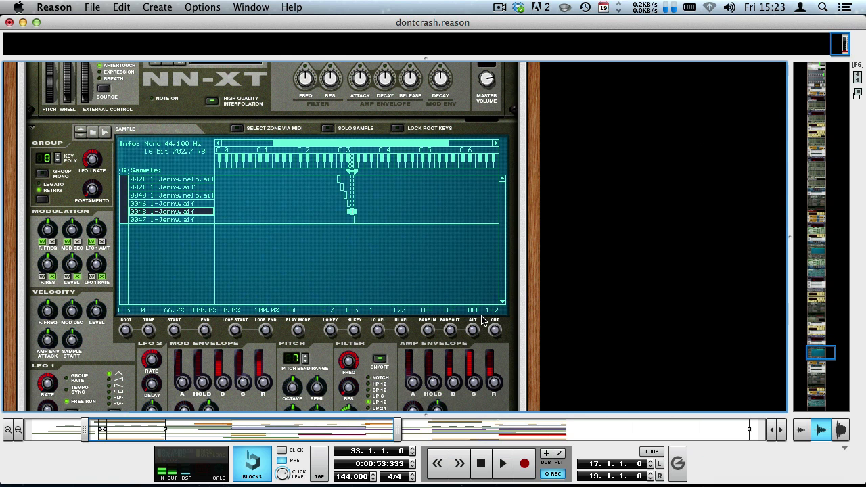
Step: Solo Combinator 12 in the sequencer and play the song from bar 33 while viewing its track and neighbouring tracks
left_click_drag(421, 415, 299, 110)
left_click(76, 243)
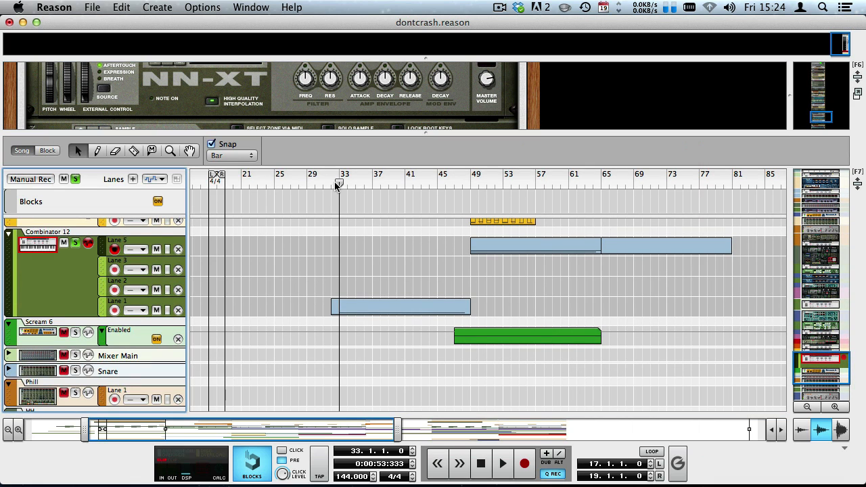
key("space")
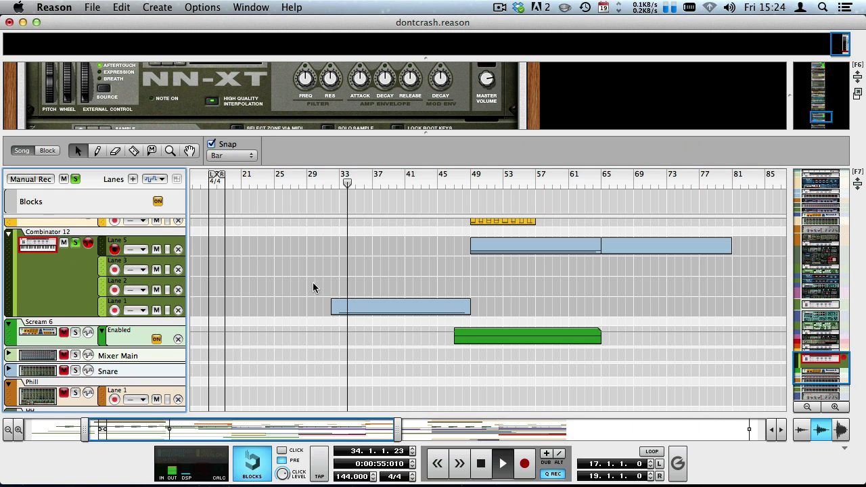
scroll(311, 286, "down", 5)
scroll(303, 285, "up", 7)
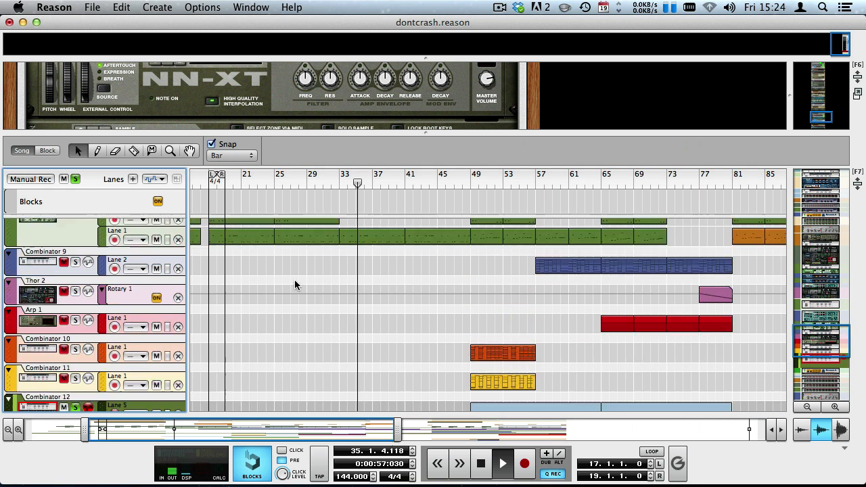
scroll(295, 284, "down", 3)
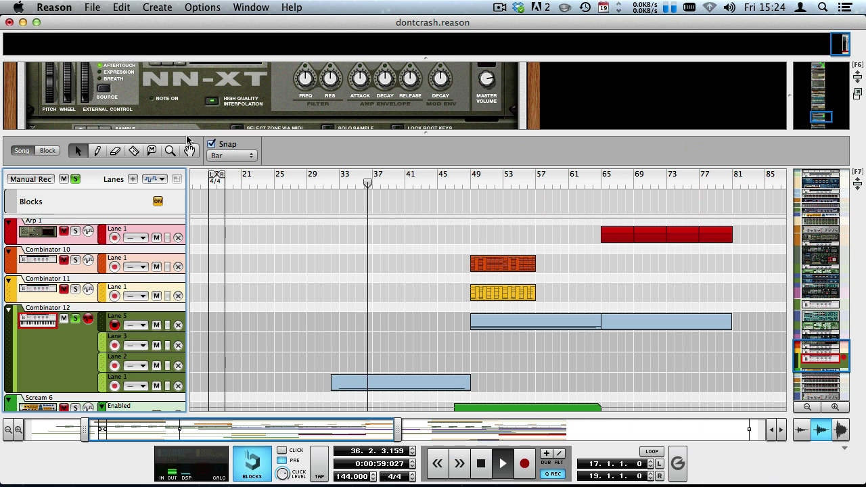
Step: Return to the rack, hide Combinator 12's devices, and unfold Combinator 14 to examine its MClass Equalizer and Compressor
key("F7")
scroll(203, 257, "up", 3)
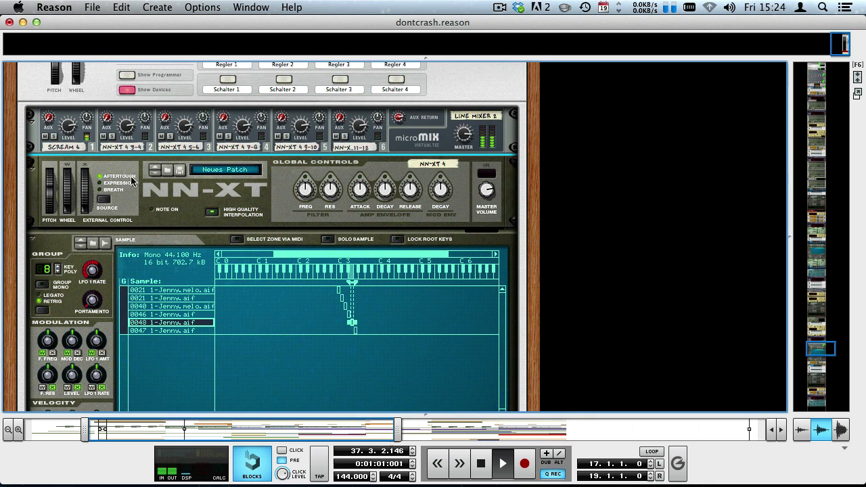
left_click(126, 90)
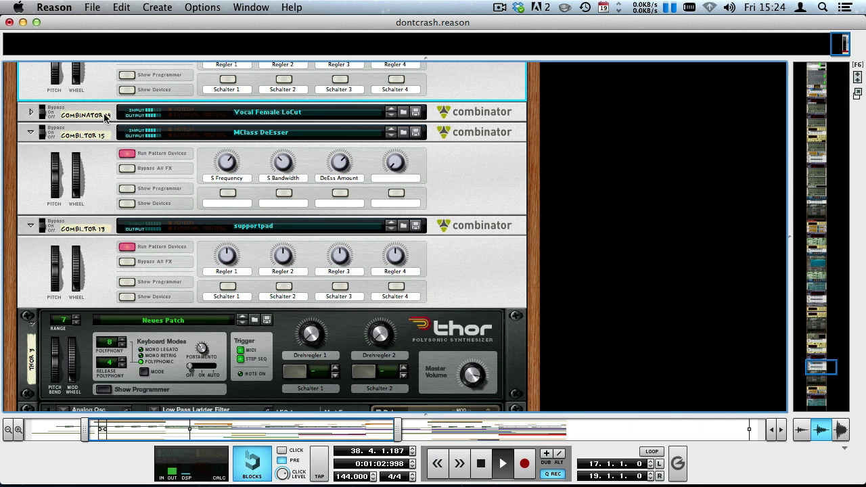
left_click(30, 112)
left_click(126, 183)
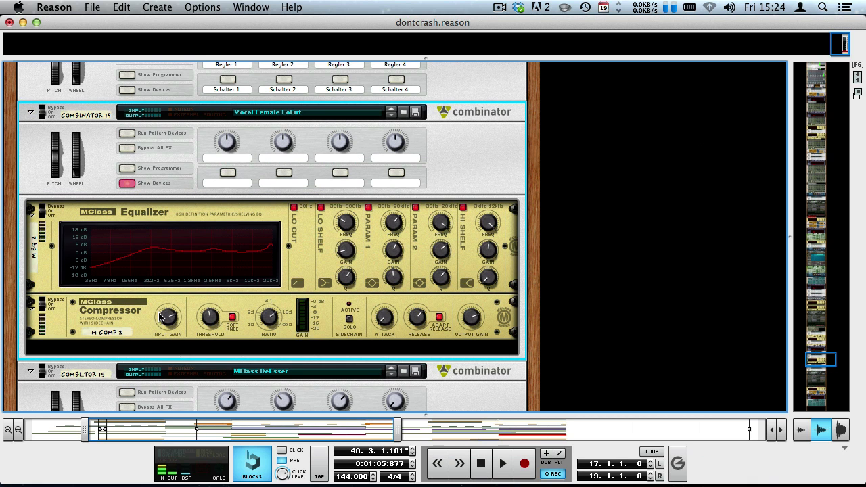
scroll(162, 318, "down", 4)
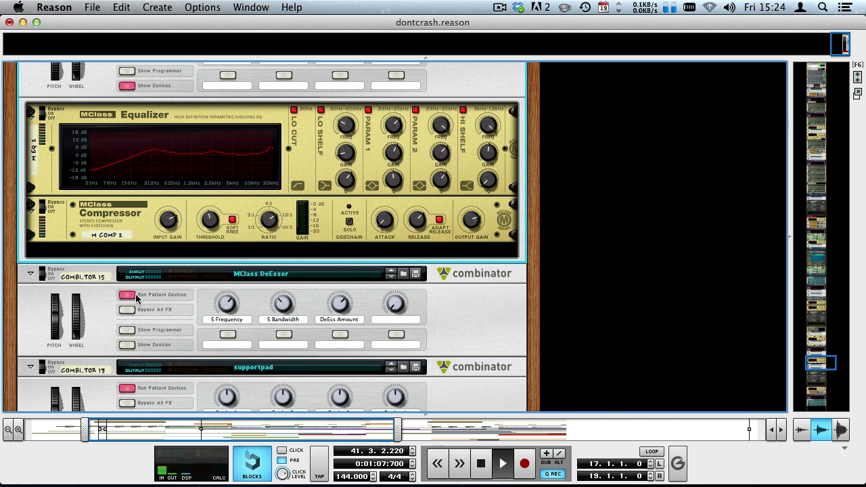
Step: Show Combinator 15's internal devices and play the soloed vocals to observe how the MClass DeEsser's filter equalizer reacts
key("space")
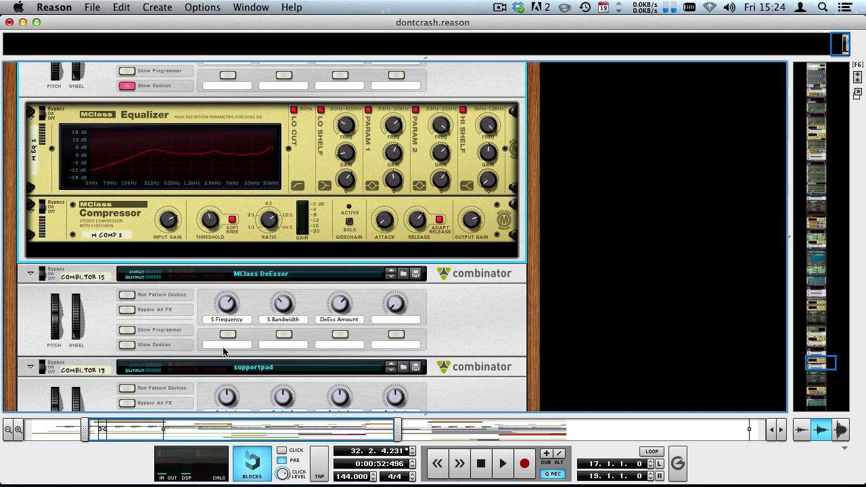
scroll(135, 205, "down", 2)
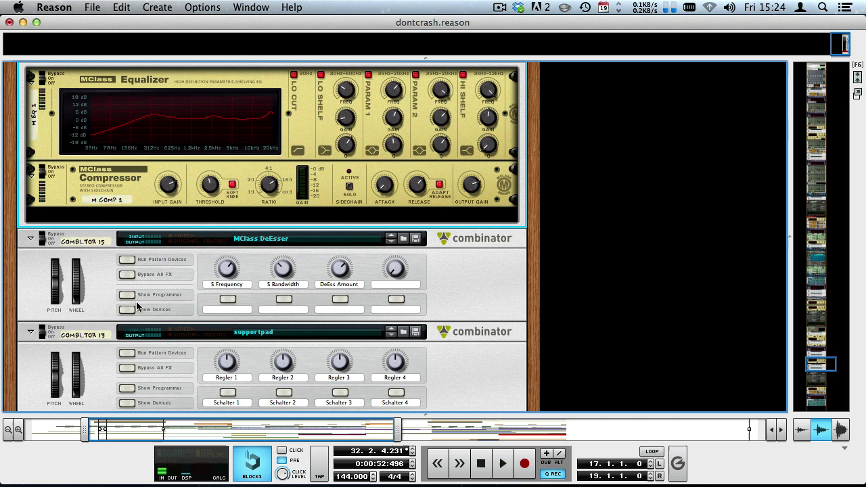
left_click(126, 314)
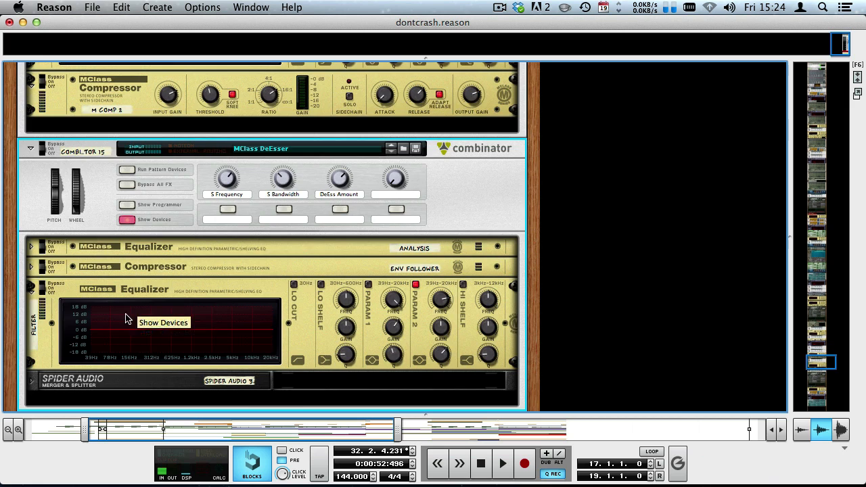
scroll(254, 313, "down", 1)
key("space")
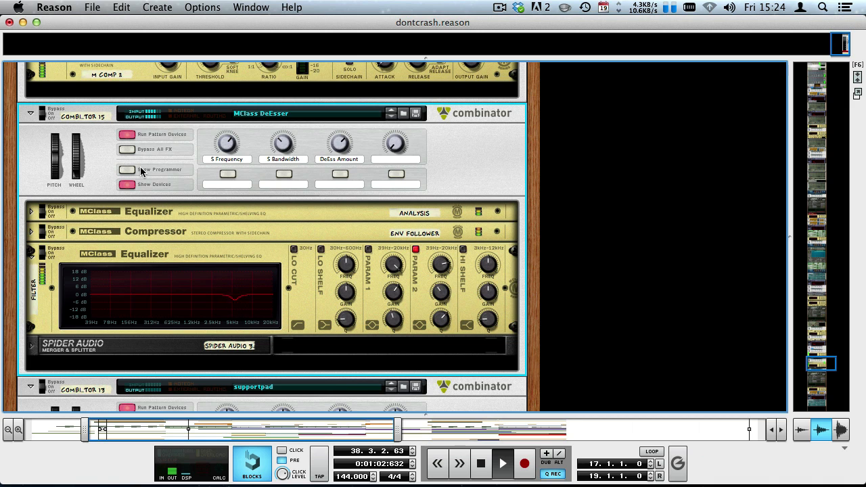
key("space")
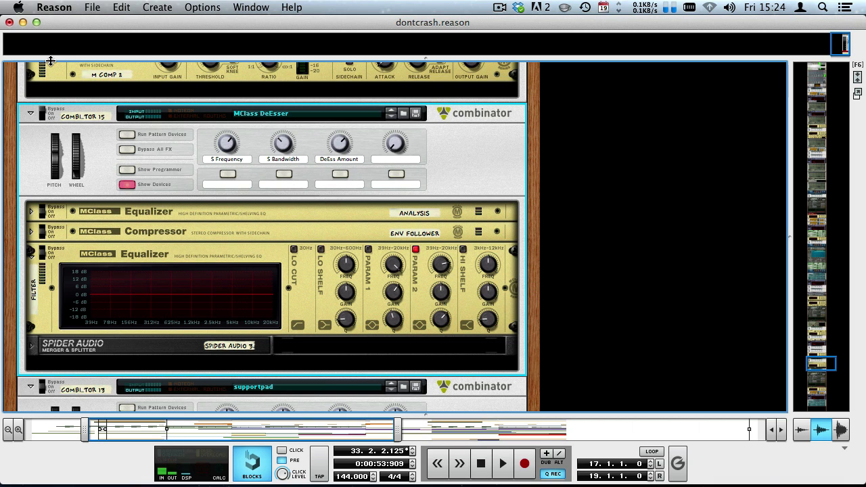
key("space")
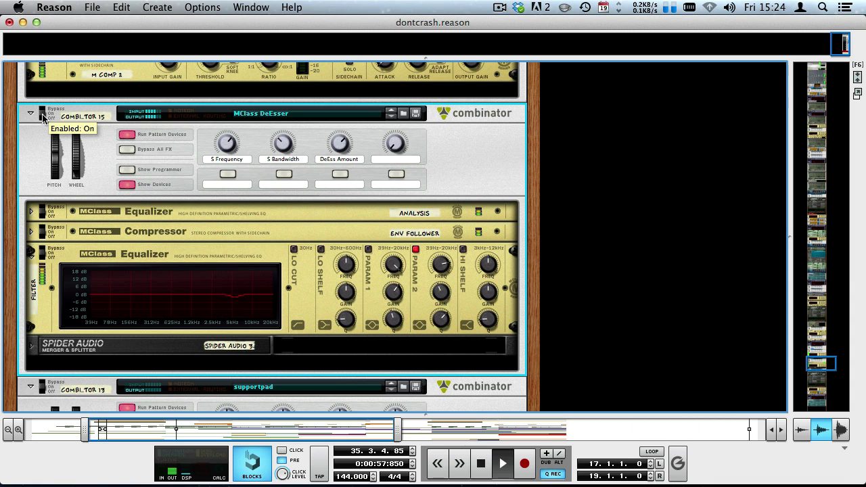
key("space")
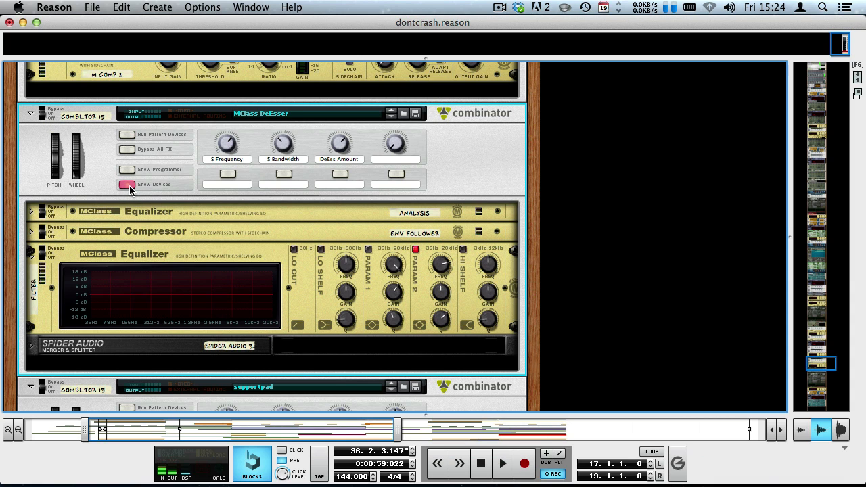
Step: Hide Combinator 15's devices and look back up the rack past Combinator 12 to Combinator 11
left_click(128, 184)
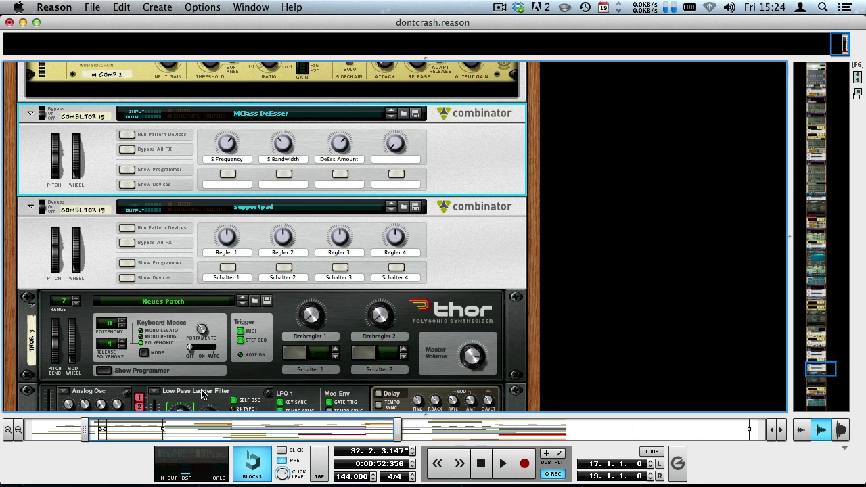
scroll(201, 395, "up", 15)
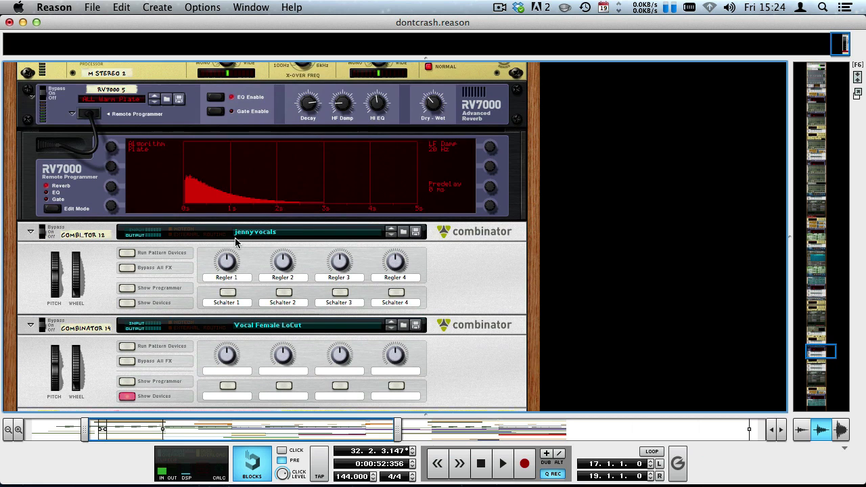
scroll(223, 237, "up", 5)
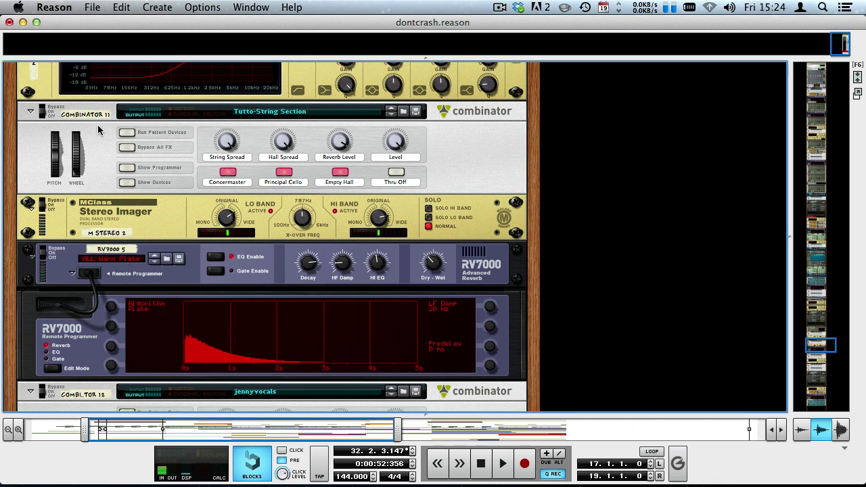
Step: Show Combinator 12's devices and follow the vocal chain through Scream 4, Combinator 14 and Combinator 15 during playback
scroll(98, 129, "down", 3)
key("space")
scroll(108, 155, "down", 3)
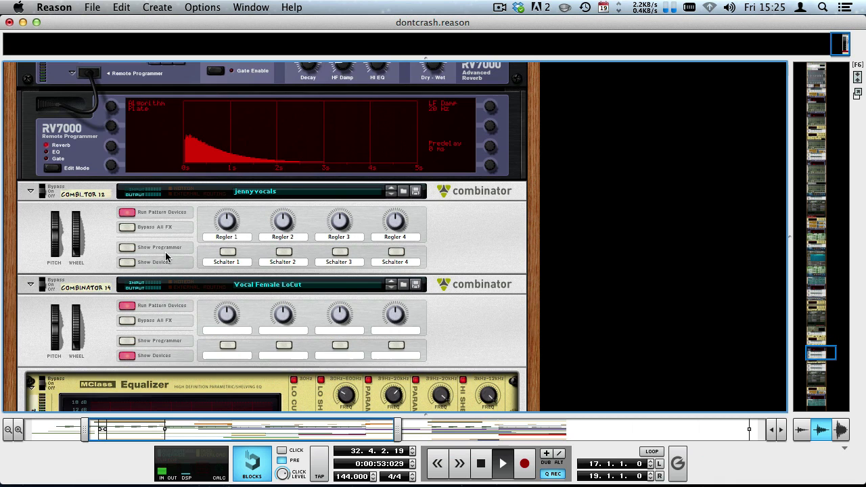
left_click(126, 263)
scroll(132, 243, "down", 10)
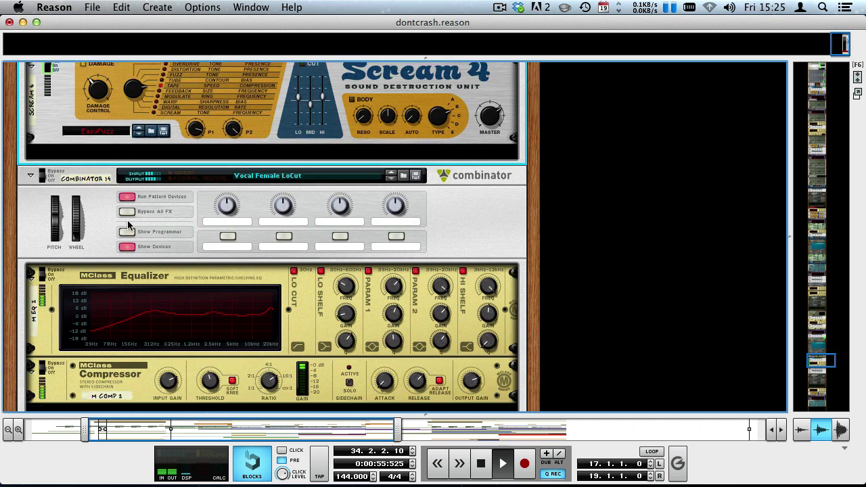
scroll(129, 226, "down", 6)
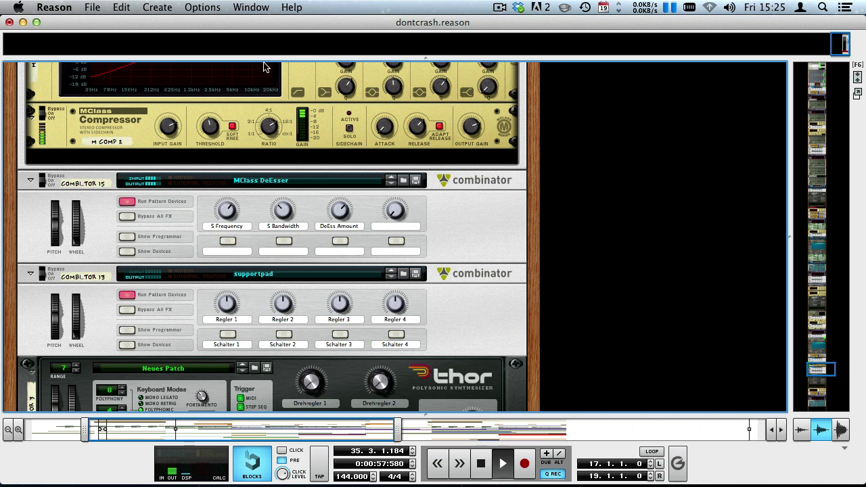
Step: Stop playback, check the Mixer Main channel in the main mixer, and return to the rack
key("space")
left_click_drag(246, 59, 269, 364)
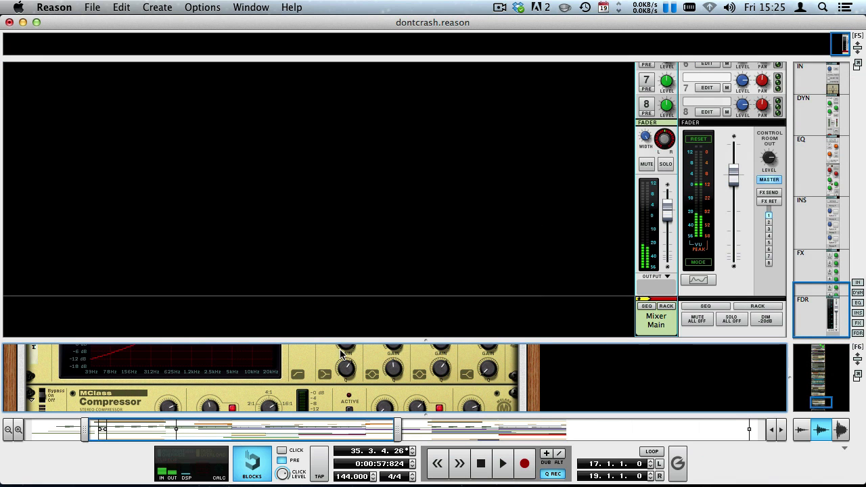
left_click_drag(321, 343, 259, 8)
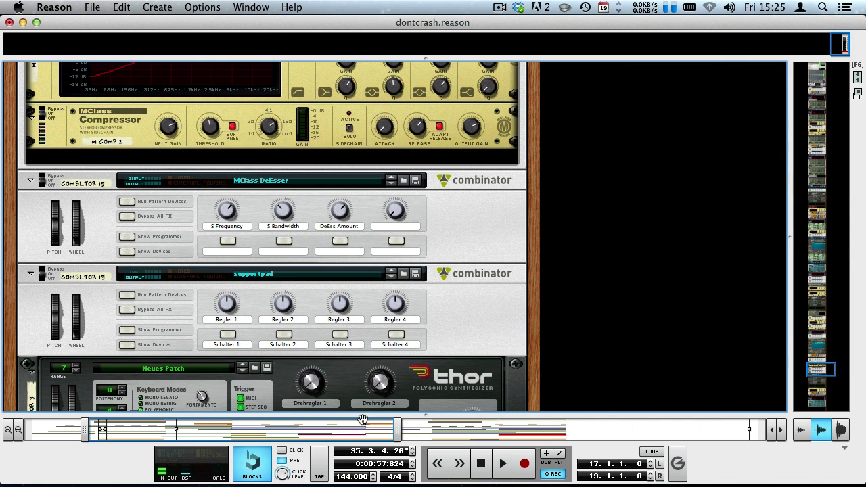
Step: Play the full arrangement with Combinator 12 unsoloed and review the synth, vocal and drum tracks in the sequencer
key("space")
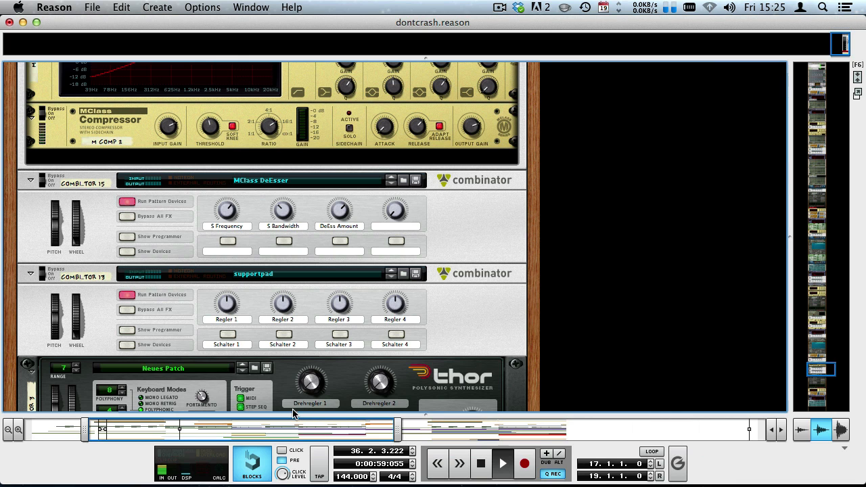
left_click_drag(293, 414, 406, 63)
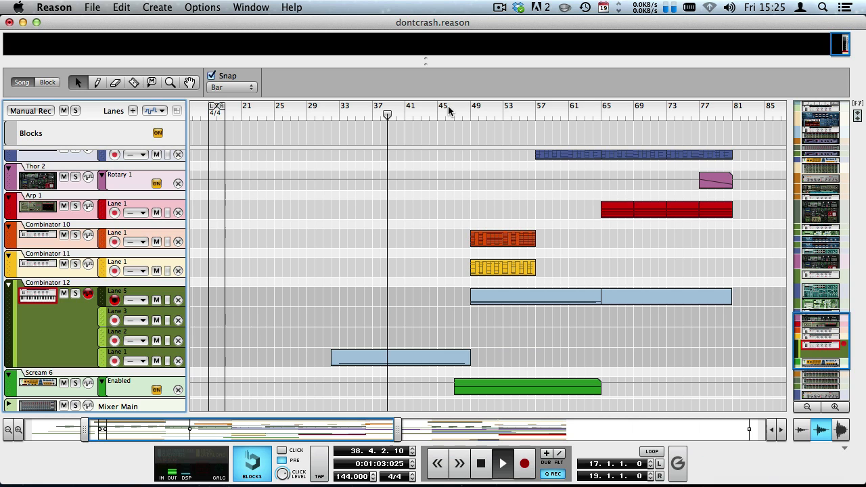
scroll(460, 300, "down", 5)
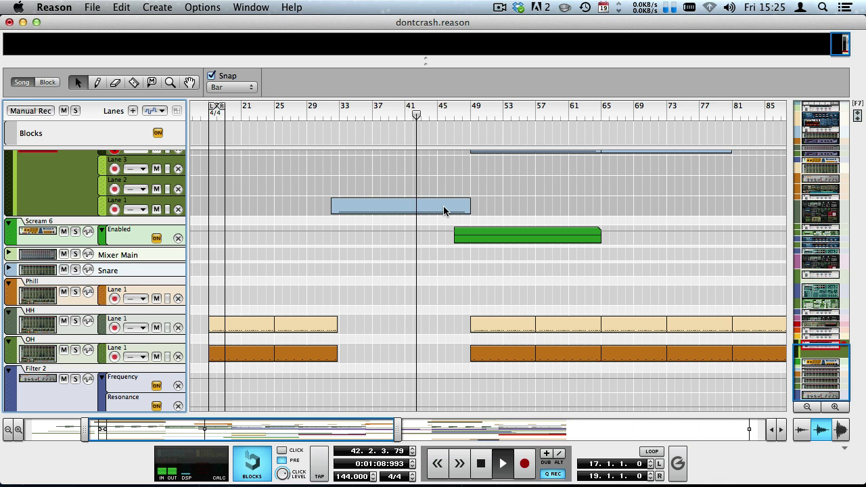
scroll(440, 209, "down", 1)
scroll(424, 201, "up", 20)
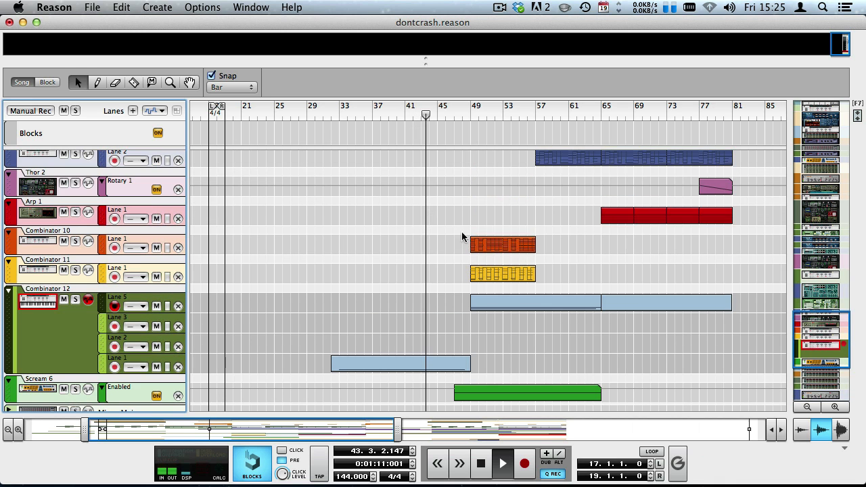
scroll(447, 261, "up", 5)
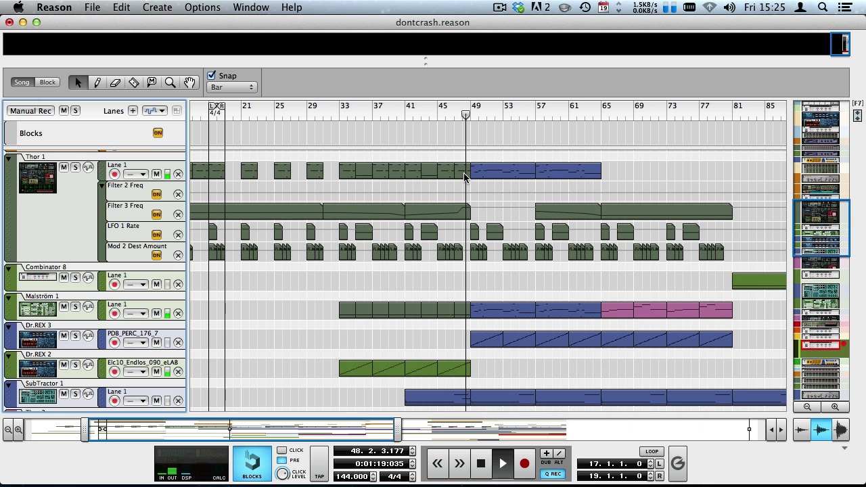
scroll(464, 177, "down", 15)
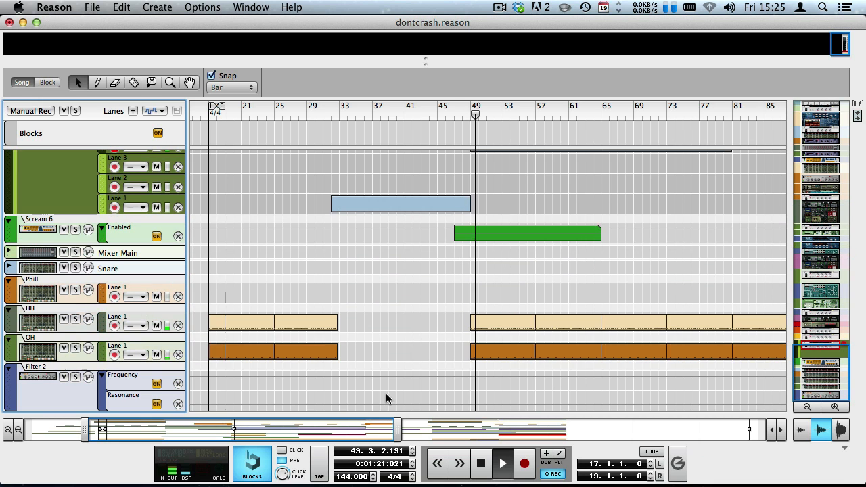
Step: Follow the Combinator 10, 11 and 12 parts from bar 49 during playback, stop, and move the playhead to bar 41
left_click_drag(351, 429, 400, 423)
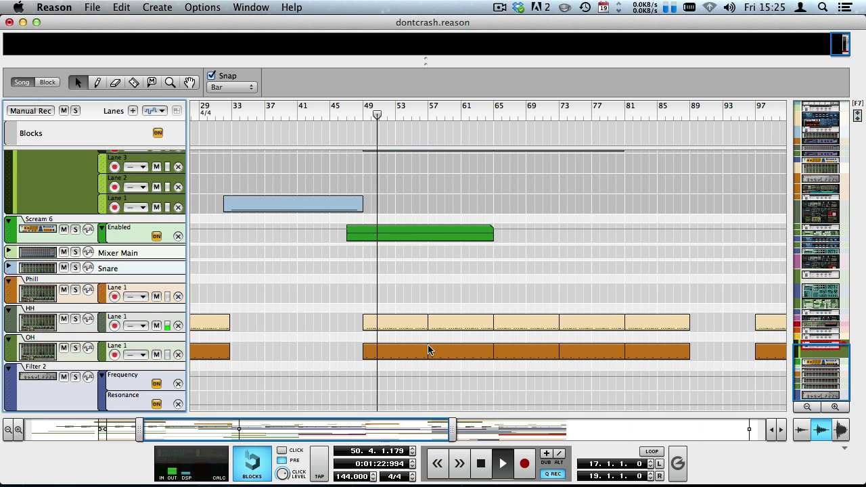
scroll(488, 349, "up", 1)
scroll(488, 349, "up", 5)
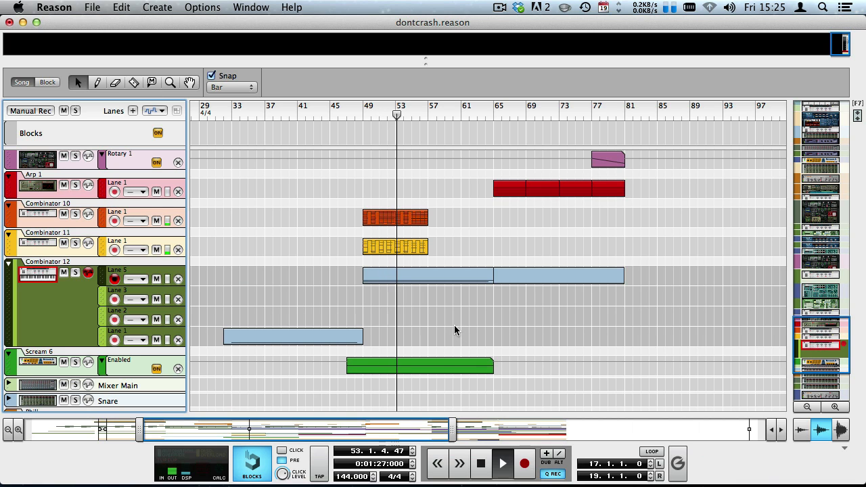
left_click_drag(396, 424, 428, 425)
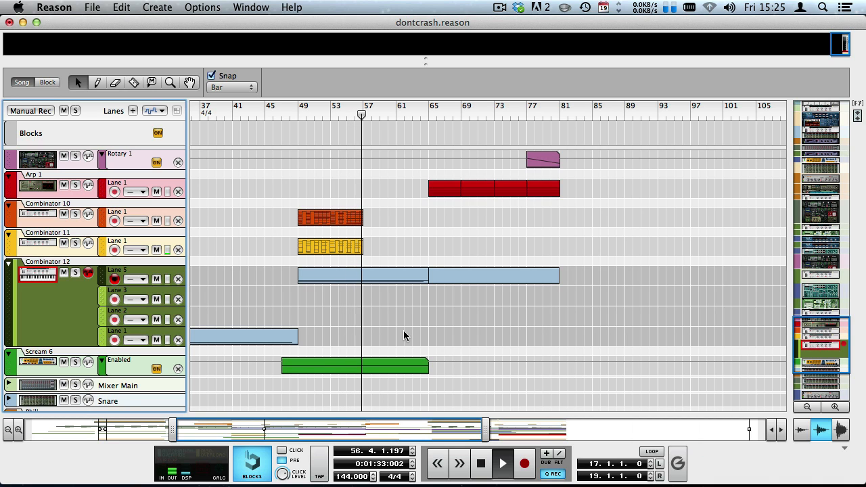
key("space")
left_click_drag(248, 112, 232, 110)
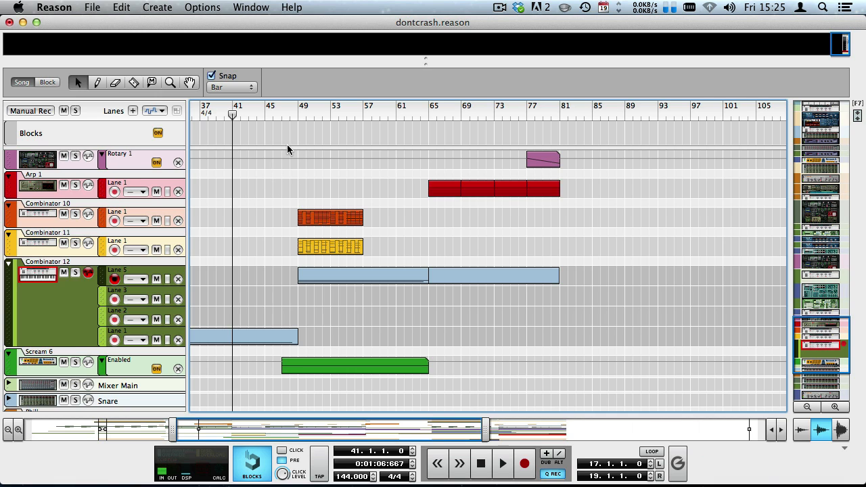
Step: Play the arrangement from bar 41 into the bar 49 section, stop, and return the playhead to bar 41
key("space")
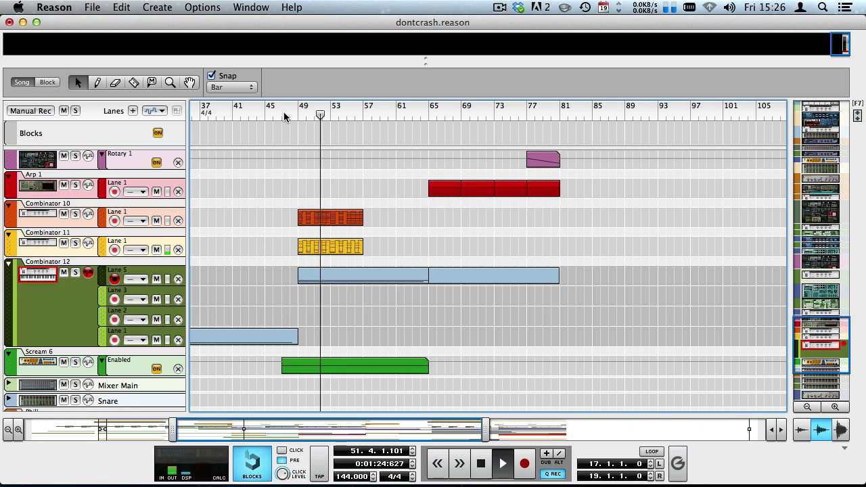
key("space")
left_click(284, 117)
left_click_drag(284, 116, 232, 111)
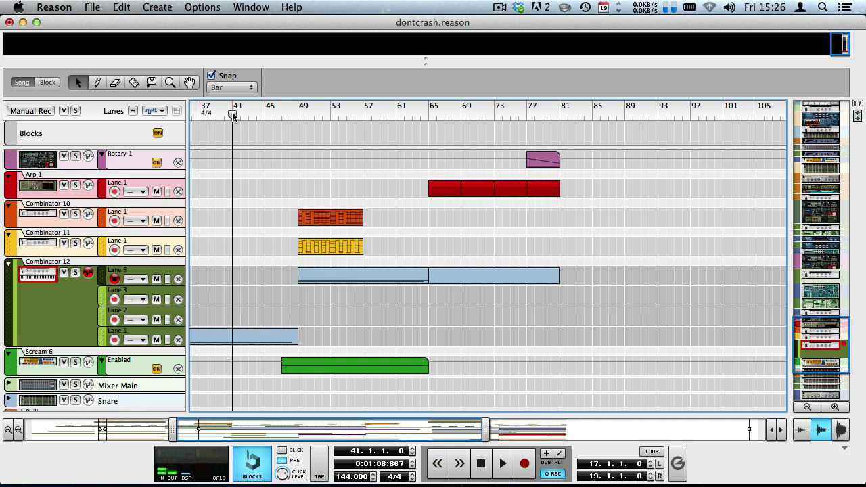
Step: Examine the sequencer tracks around bar 41, from the Kick and Filter 1 automation through Thor 1, Malström 1 and the Dr.REX parts
scroll(290, 245, "down", 5)
scroll(269, 255, "up", 3)
scroll(263, 264, "up", 15)
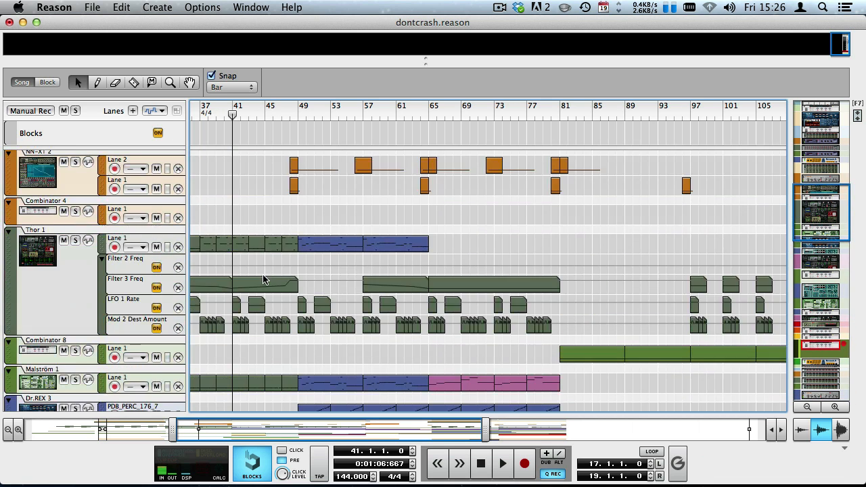
scroll(419, 346, "left", 6)
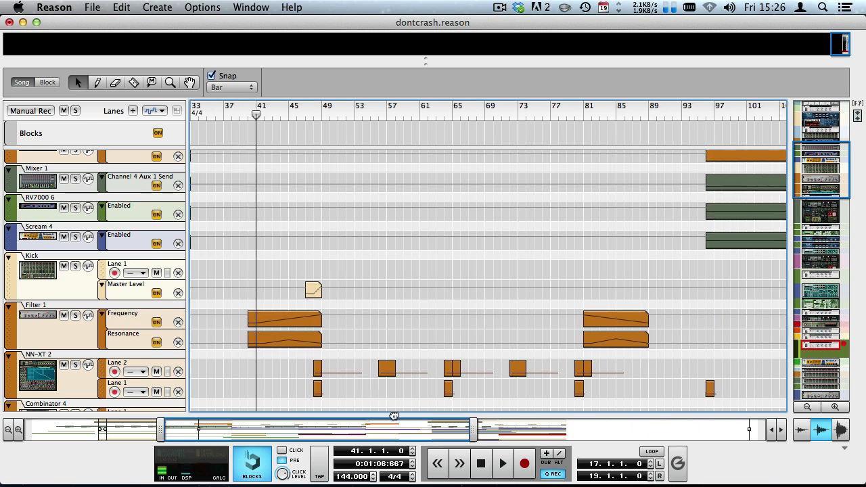
scroll(433, 317, "up", 2)
scroll(425, 295, "down", 10)
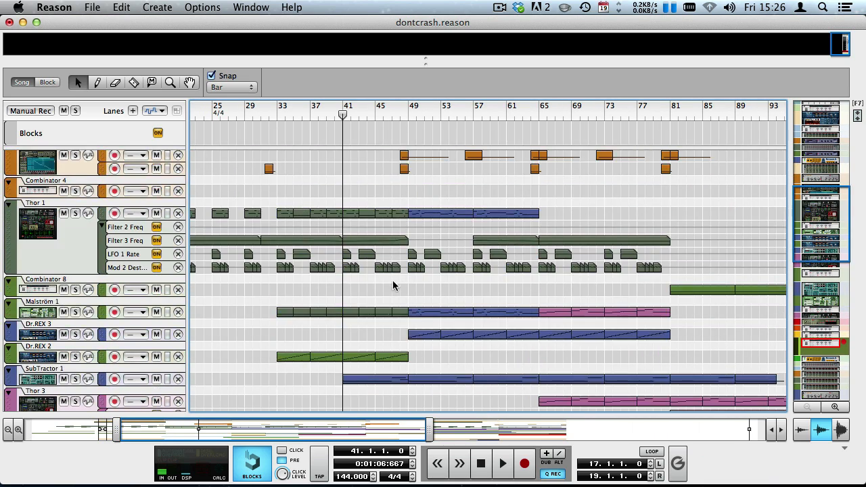
scroll(369, 334, "up", 8)
scroll(412, 332, "down", 5)
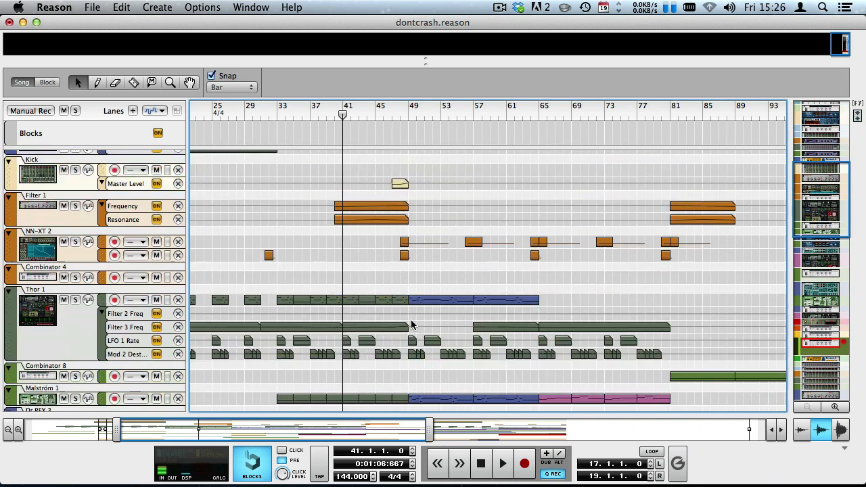
scroll(384, 213, "down", 1)
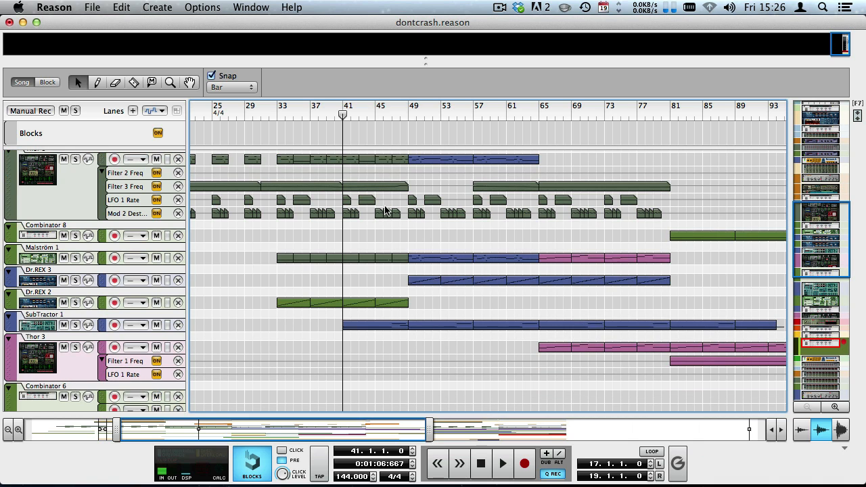
Step: Solo Dr.REX 3 and play its part from bar 49
left_click(410, 109)
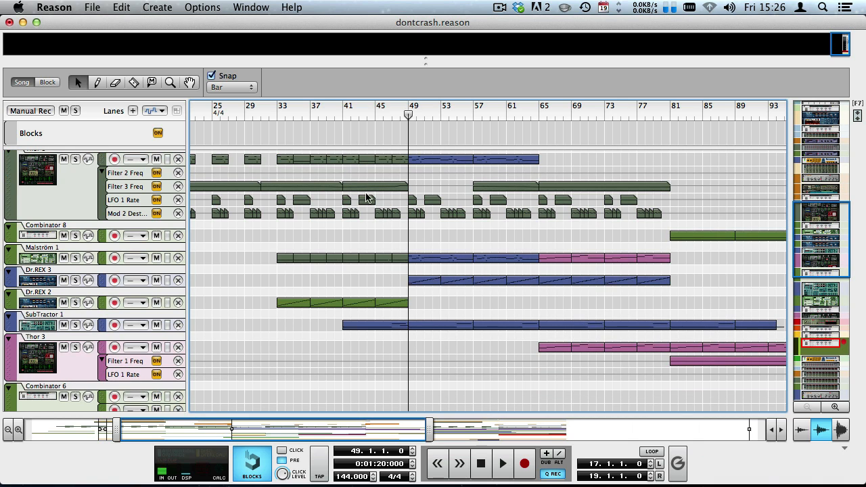
left_click(75, 280)
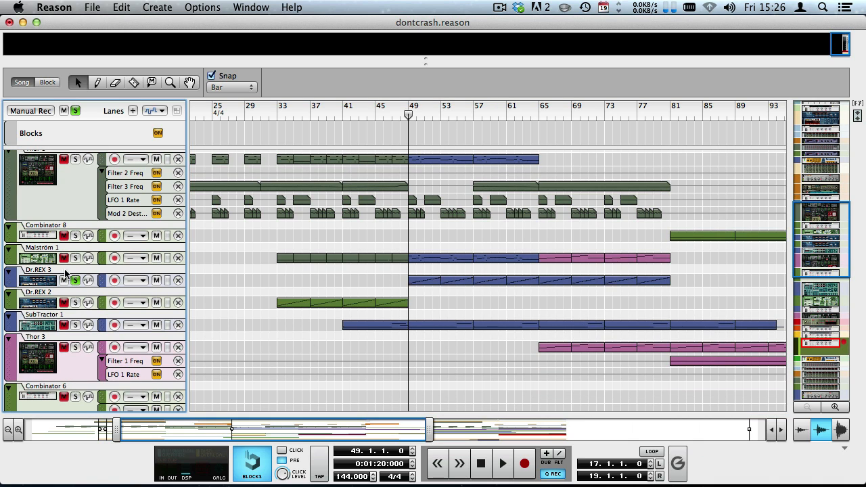
key("space")
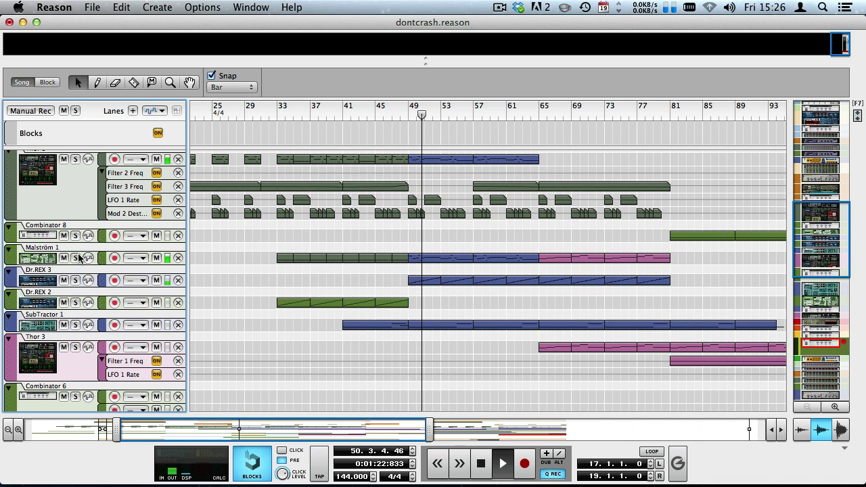
Step: Solo Malström 1, play its part from bar 49, stop playback and clear the solo
left_click(75, 258)
left_click(404, 120)
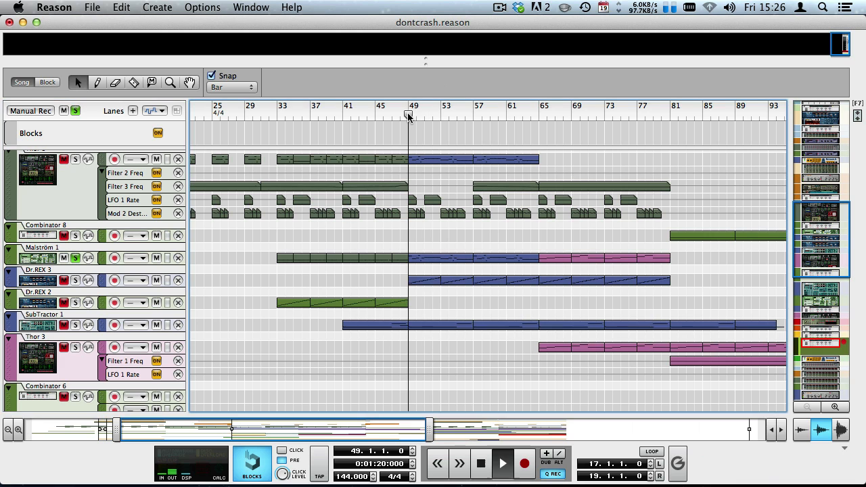
key("space")
left_click(76, 258)
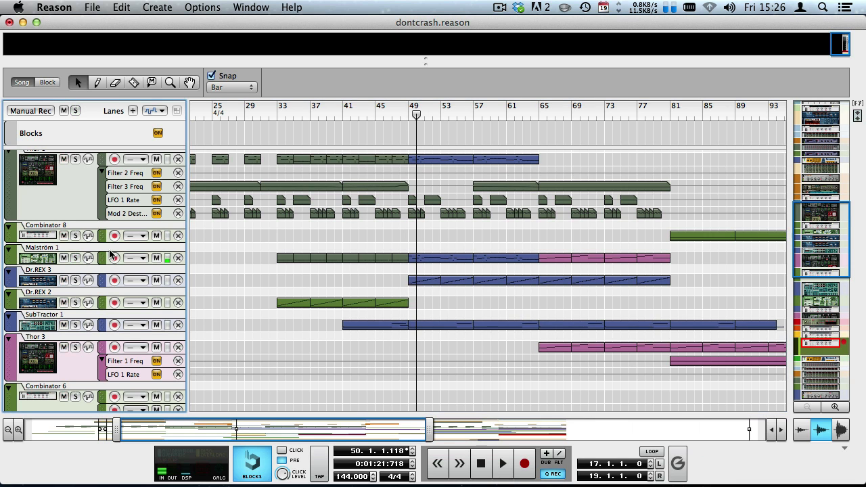
Step: Audition Combinator 10 soloed from bar 49, adding Combinator 11 to the solo during playback
scroll(350, 257, "down", 6)
left_click(408, 117)
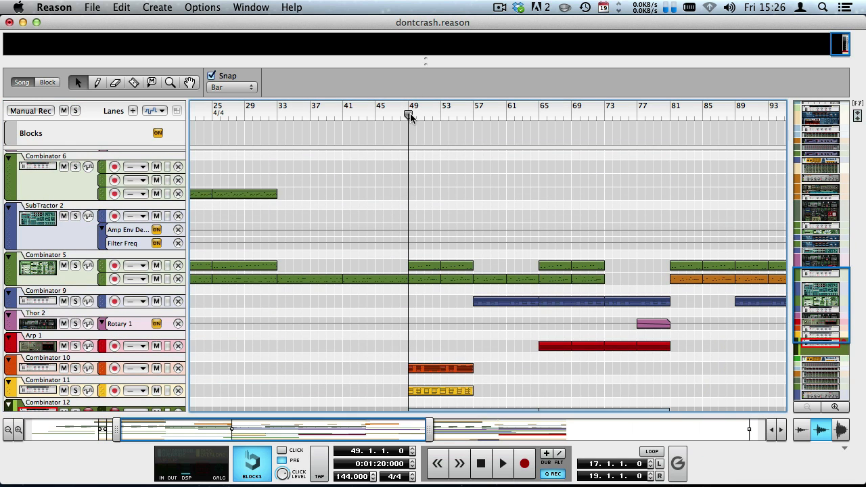
scroll(362, 276, "up", 4)
scroll(346, 224, "down", 8)
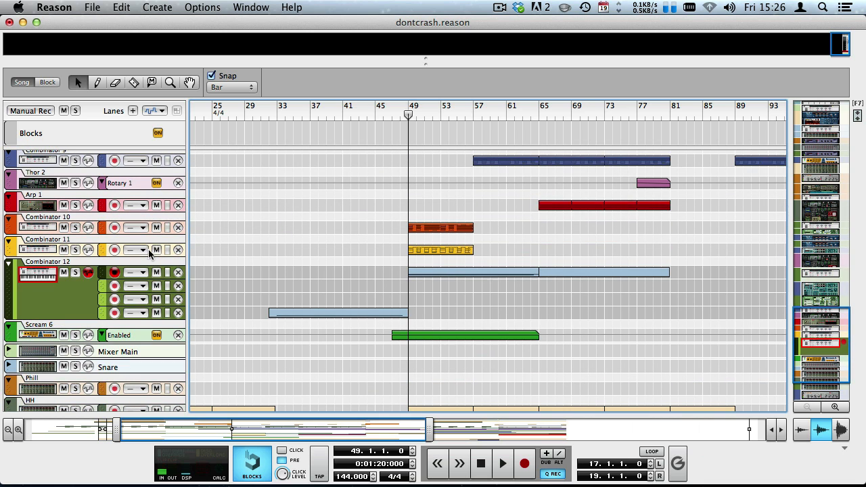
left_click(76, 227)
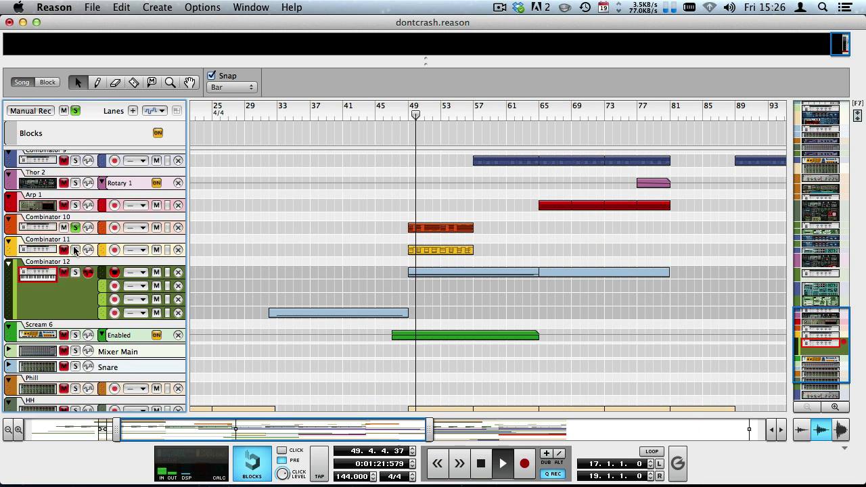
left_click(75, 249)
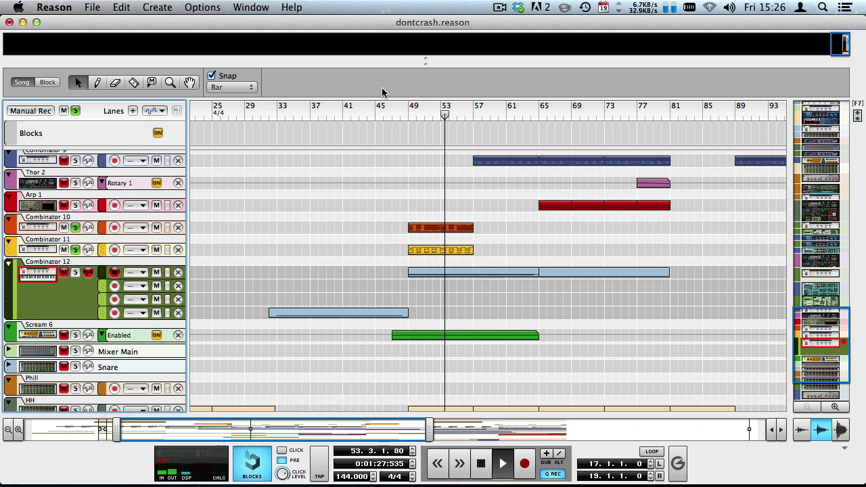
Step: Add Combinator 12 to the soloed Combinators 10 and 11 and play them together from bar 49
key("space")
left_click_drag(400, 115, 407, 115)
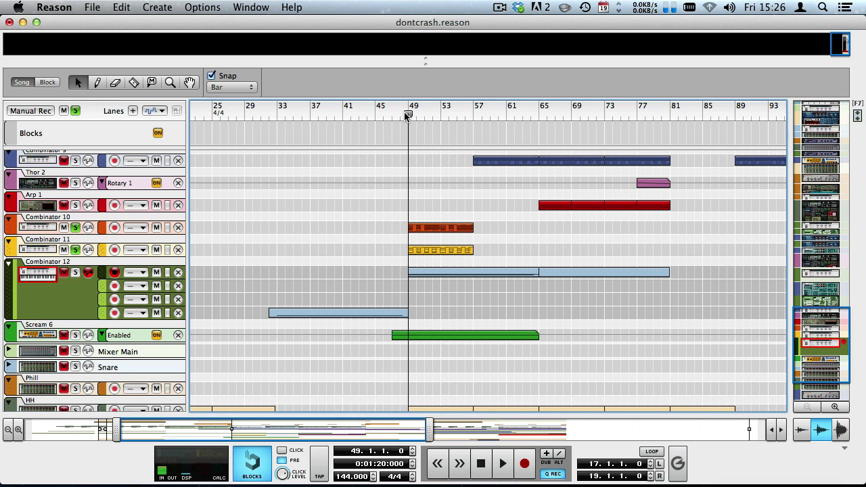
left_click(73, 274)
key("space")
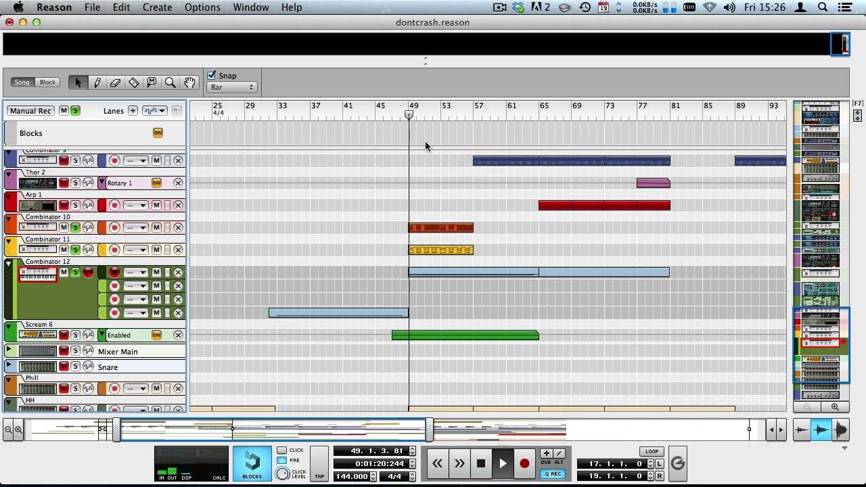
scroll(426, 145, "up", 5)
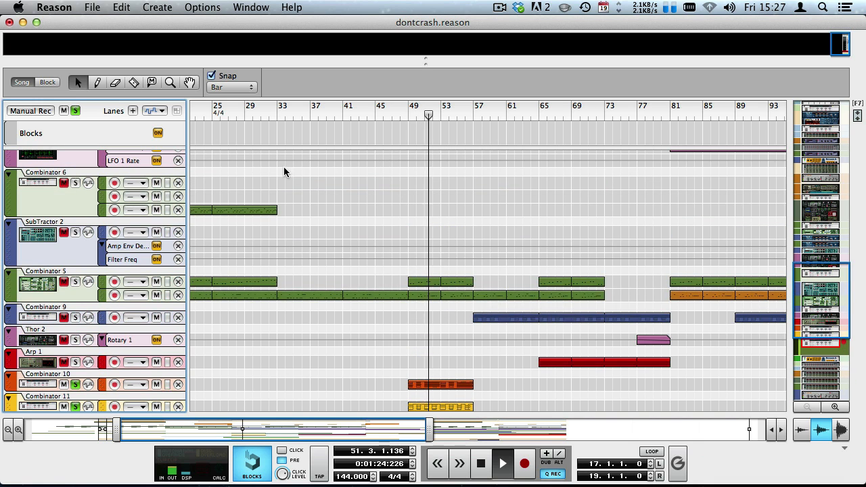
scroll(355, 188, "down", 5)
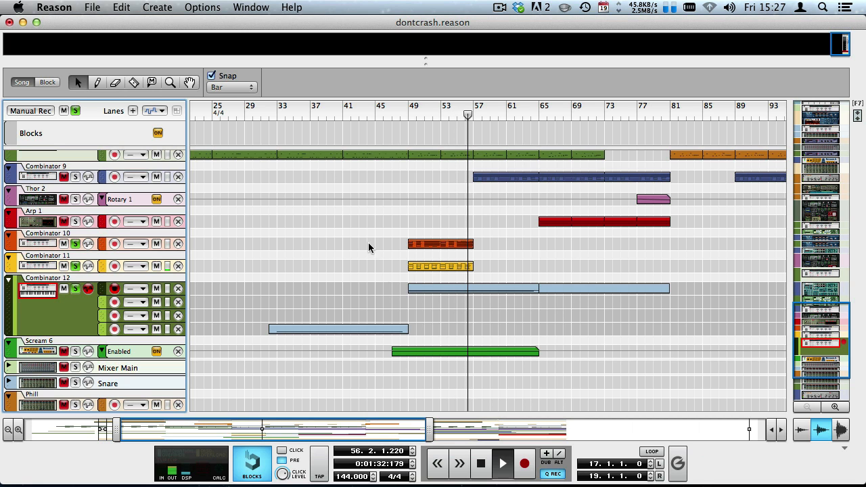
Step: Inspect the notes in Combinator 12's clip starting at bar 49, clear all solos, and close the clip editor
double_click(416, 288)
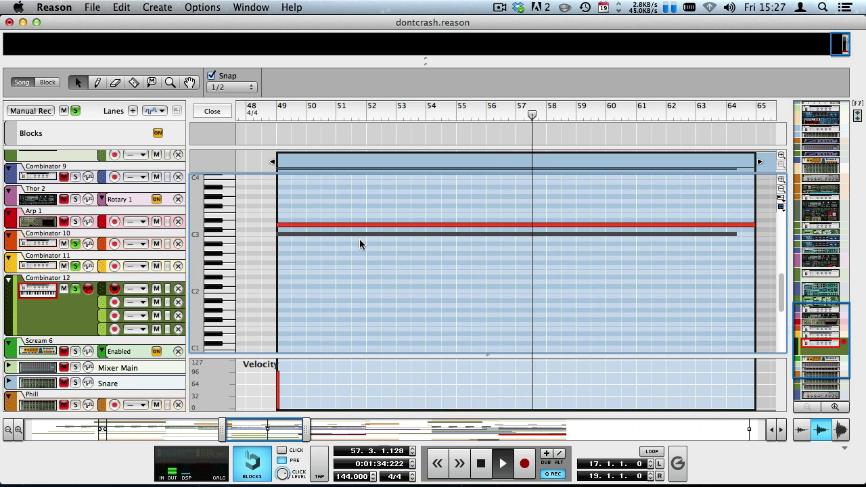
left_click(75, 111)
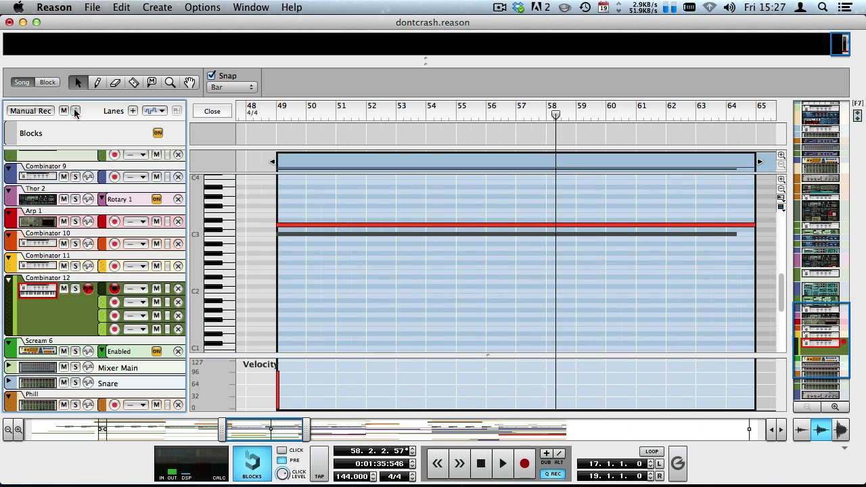
left_click(212, 110)
Step: Solo the HH and OH drum tracks, play them from bar 49, and unsolo both during playback
left_click_drag(261, 423, 236, 425)
scroll(239, 363, "down", 5)
left_click(73, 345)
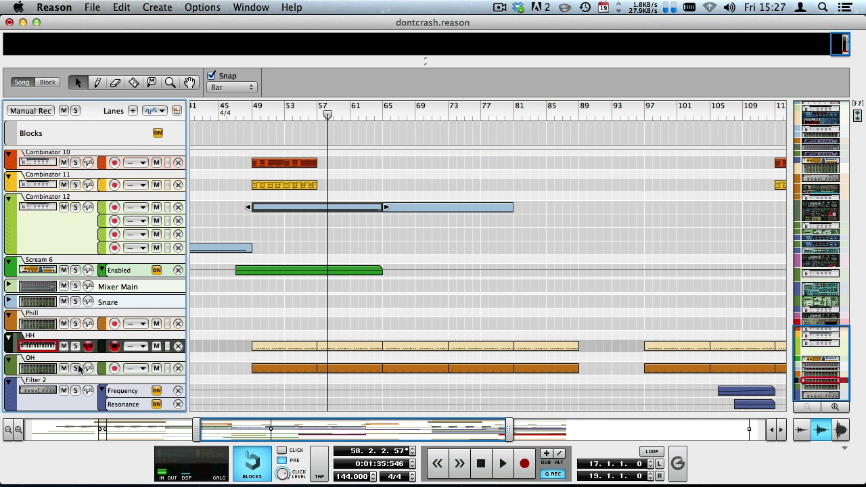
left_click(77, 366)
left_click(251, 110)
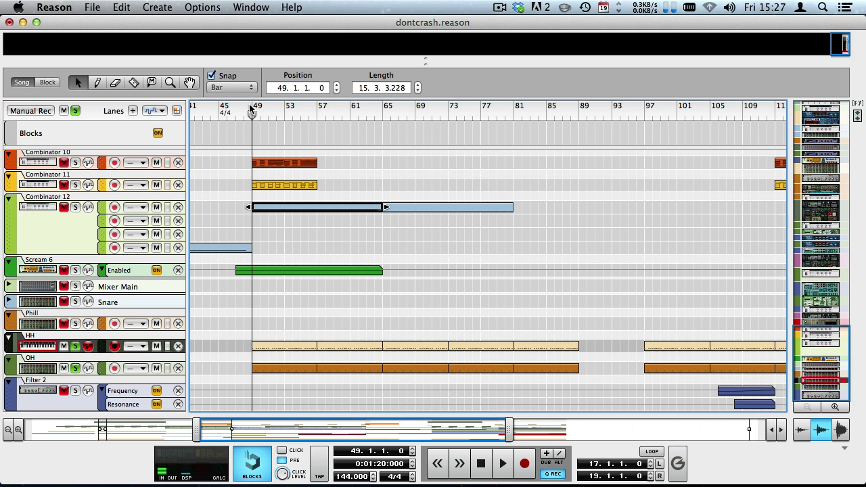
key("space")
left_click_drag(234, 432, 216, 432)
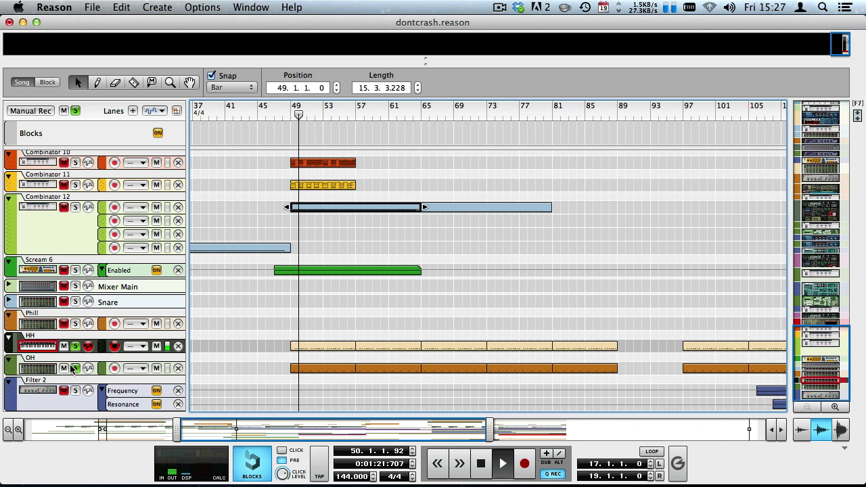
left_click(74, 367)
left_click(77, 347)
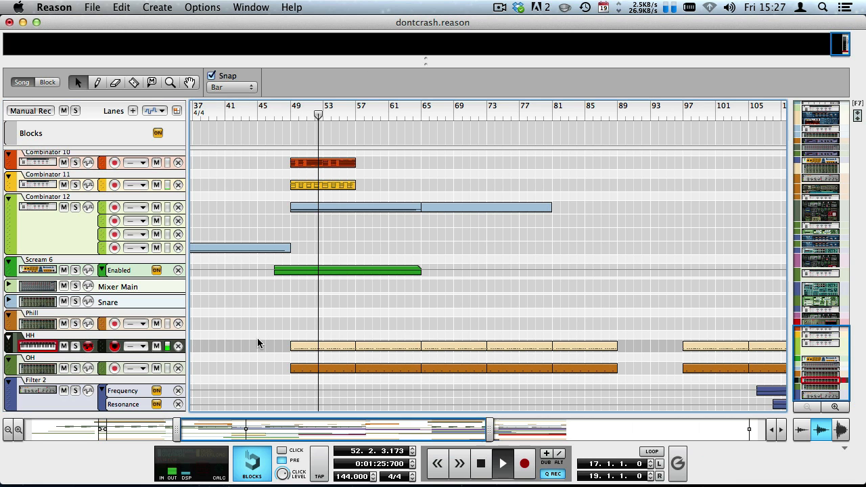
Step: Stop playback, return the playhead to bar 49, and review the synth and Combinator tracks in that section
scroll(233, 338, "up", 5)
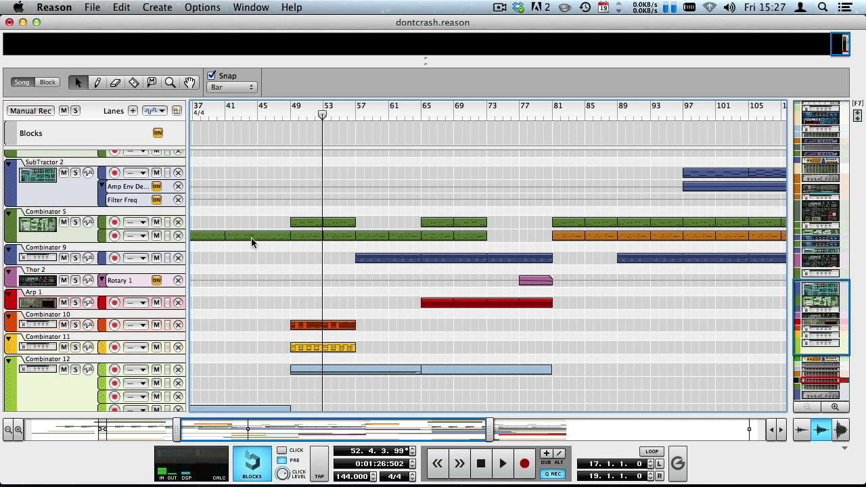
left_click_drag(325, 112, 293, 113)
scroll(319, 159, "up", 5)
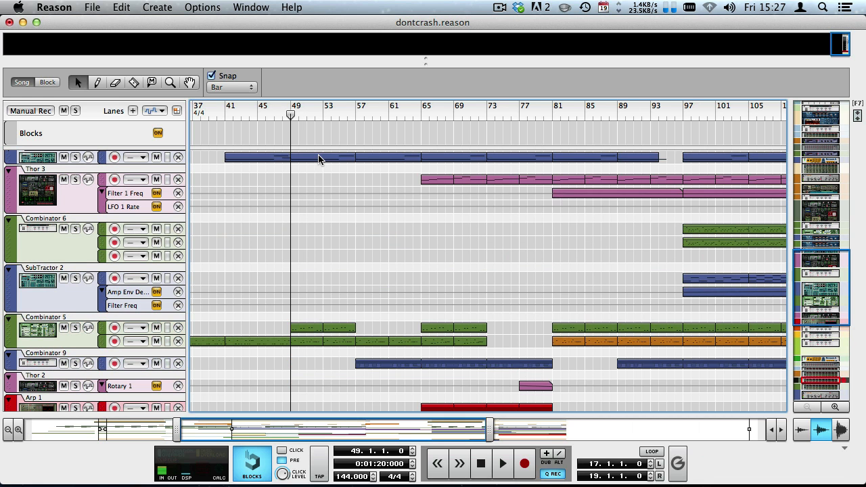
scroll(318, 160, "down", 10)
scroll(328, 158, "up", 3)
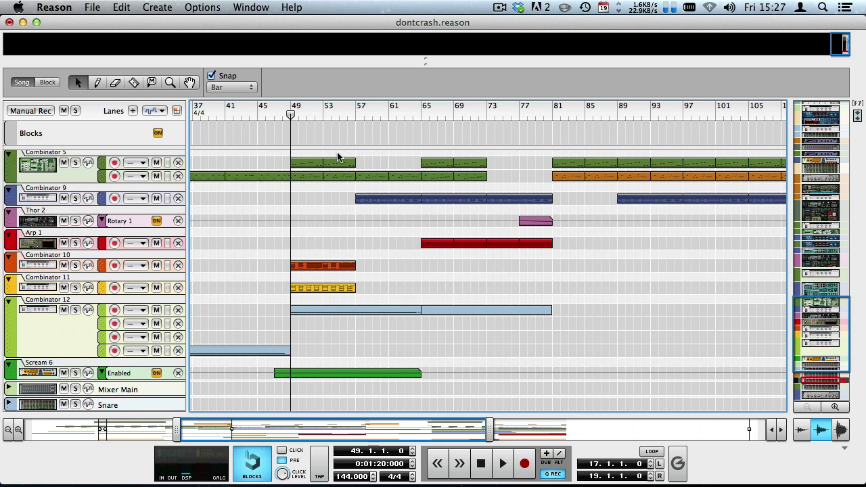
Step: Solo Combinator 9 and play its part from bar 57
mouse_move(345, 116)
left_mouse_down()
mouse_move(298, 115)
mouse_move(355, 115)
left_mouse_up()
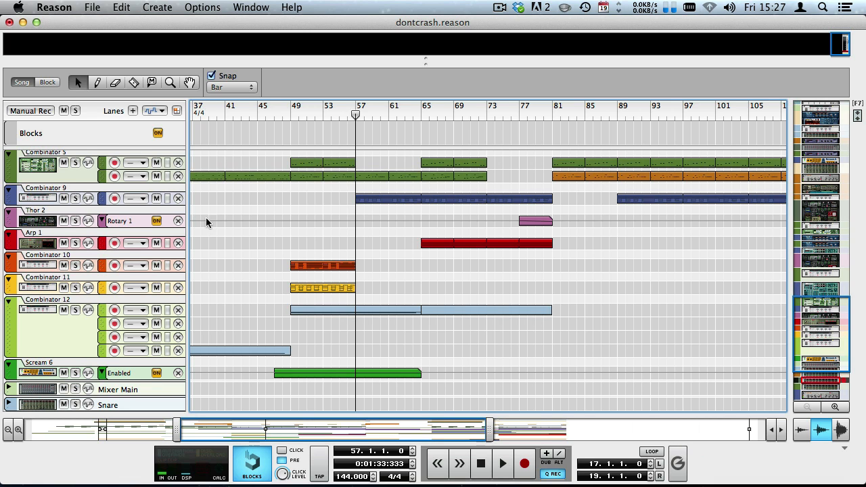
scroll(277, 247, "up", 2)
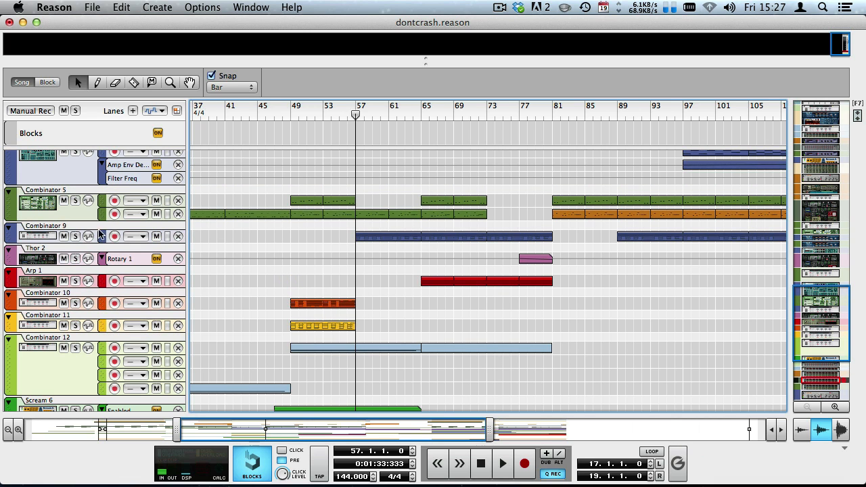
left_click(67, 238)
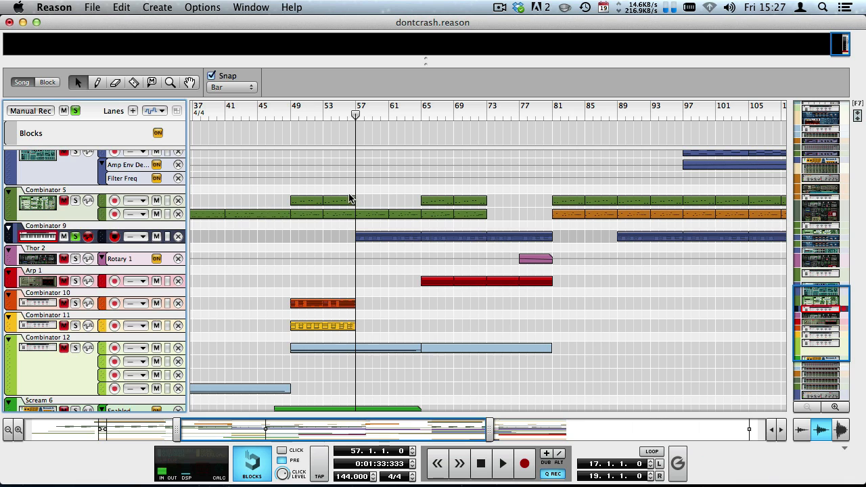
key("space")
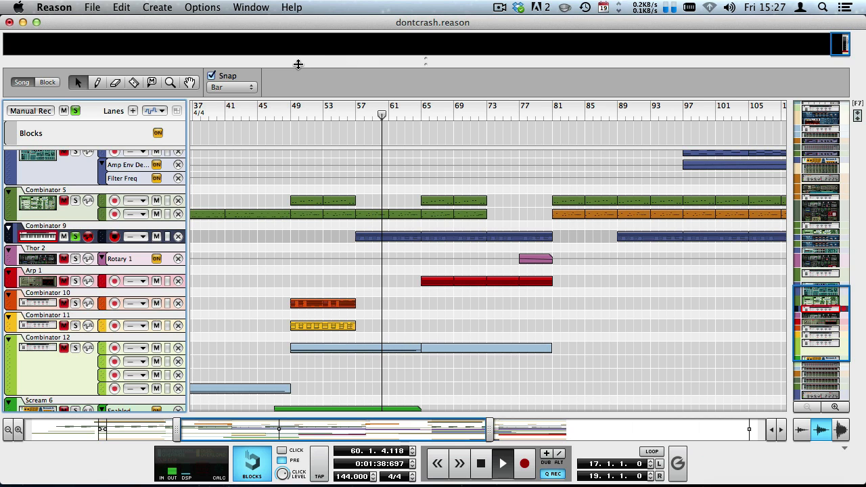
Step: Set the left loop locator to bar 57 and the right loop locator to bar 65
left_click(355, 115, "alt")
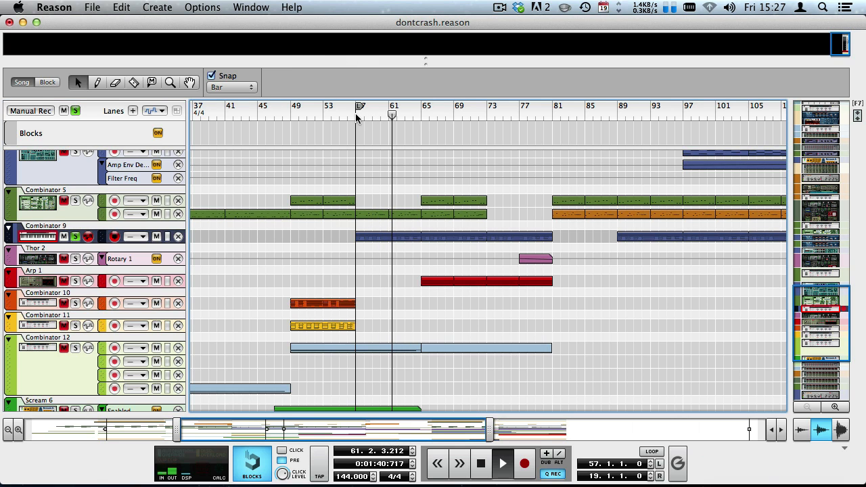
left_click(420, 114, "super")
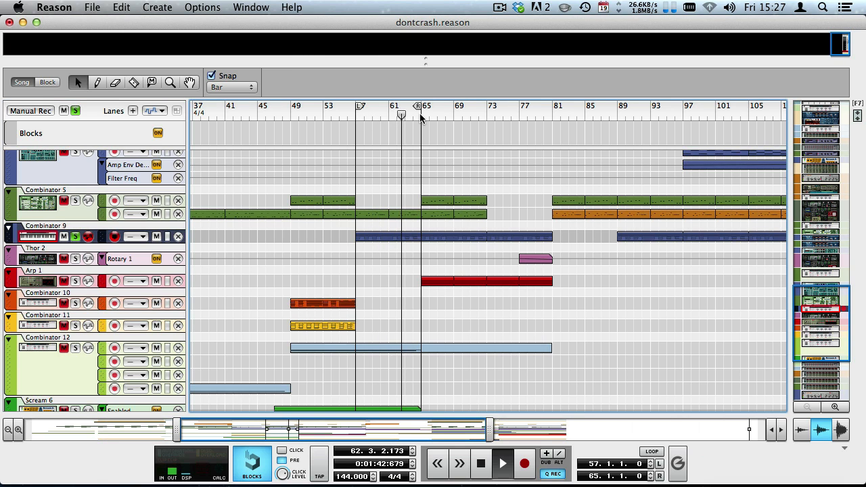
Step: Turn on loop playback for bars 57 to 65, and hide Combinator 9's internal devices in the rack
key("l")
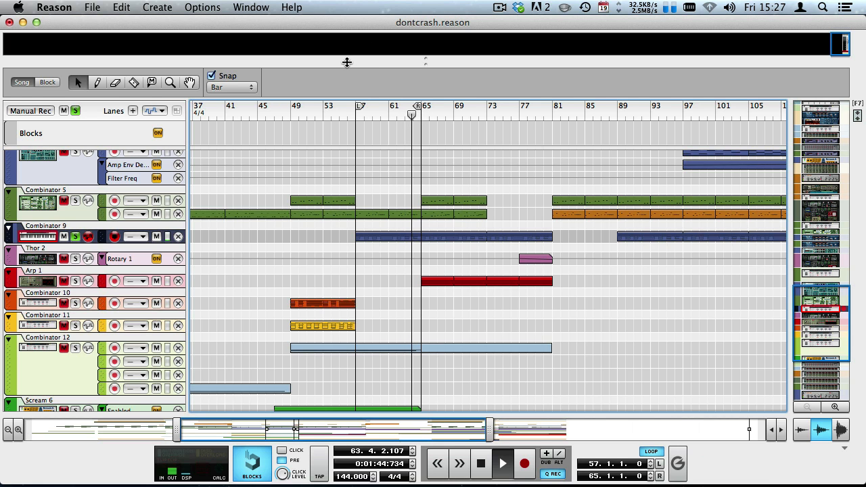
key("F6")
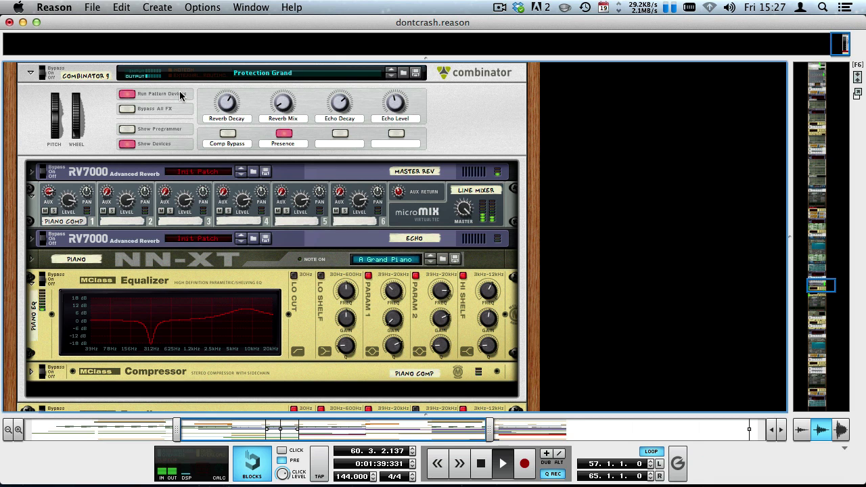
left_click(123, 133)
left_click(124, 133)
left_click(124, 142)
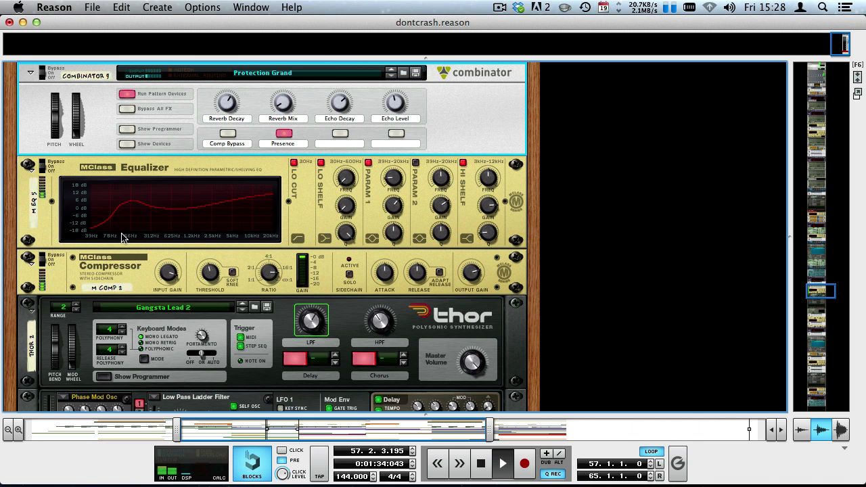
Step: Sweep the M EQ 5 equalizer's parametric 2 frequency with the gain boosted to 18 dB, and bring the gain back down
left_click_drag(391, 209, 376, 157)
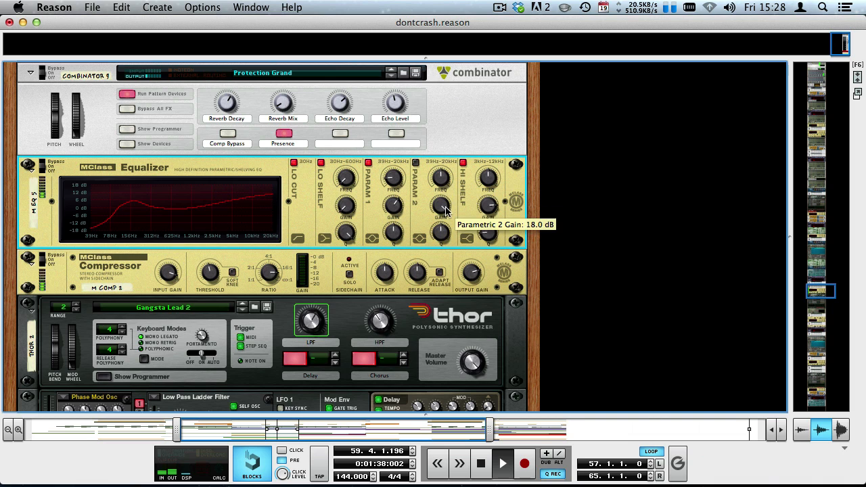
left_click_drag(437, 172, 438, 176)
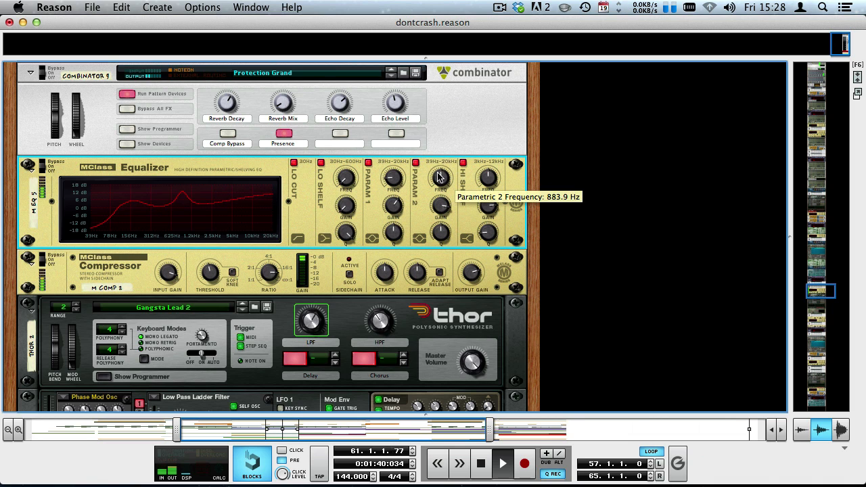
left_click_drag(436, 223, 436, 217)
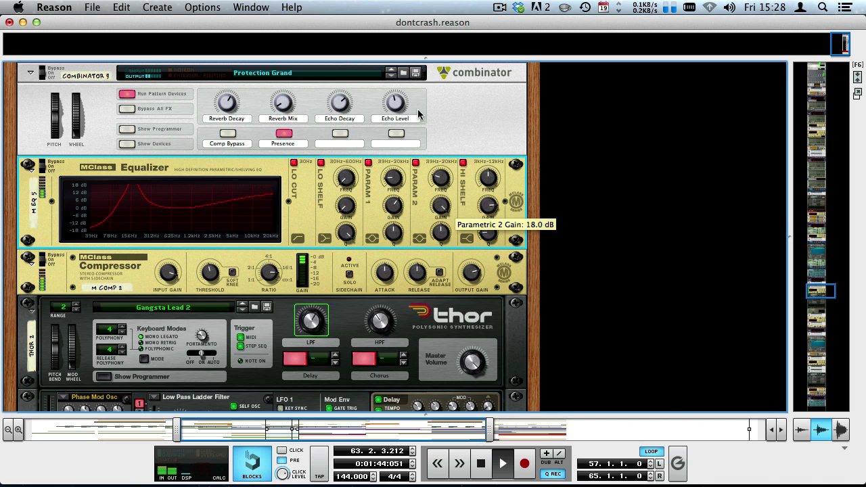
left_click_drag(441, 205, 437, 257)
left_click_drag(487, 205, 485, 254)
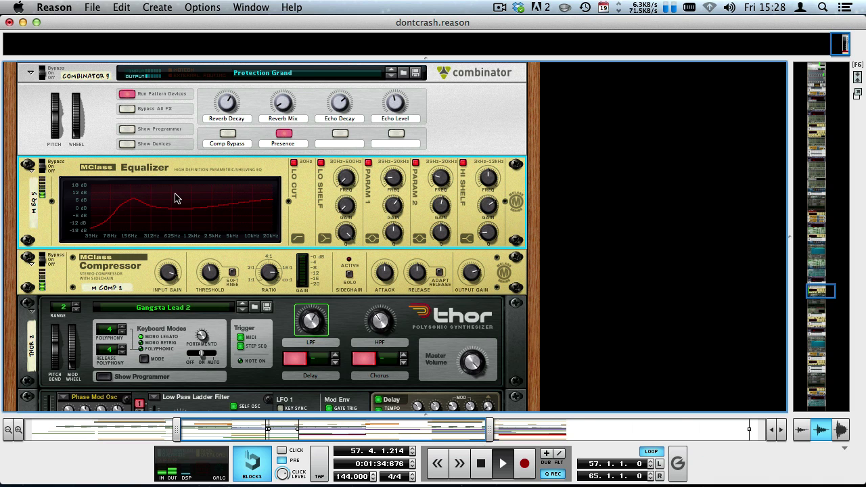
Step: Examine the M COMP 2 compressor and its bypass switch along with the neighbouring Combinator 9 devices
scroll(159, 181, "down", 1)
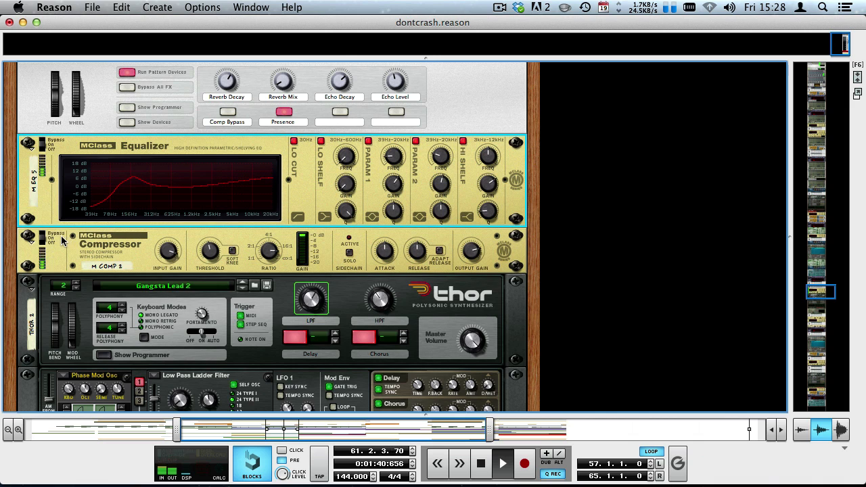
left_click(40, 238)
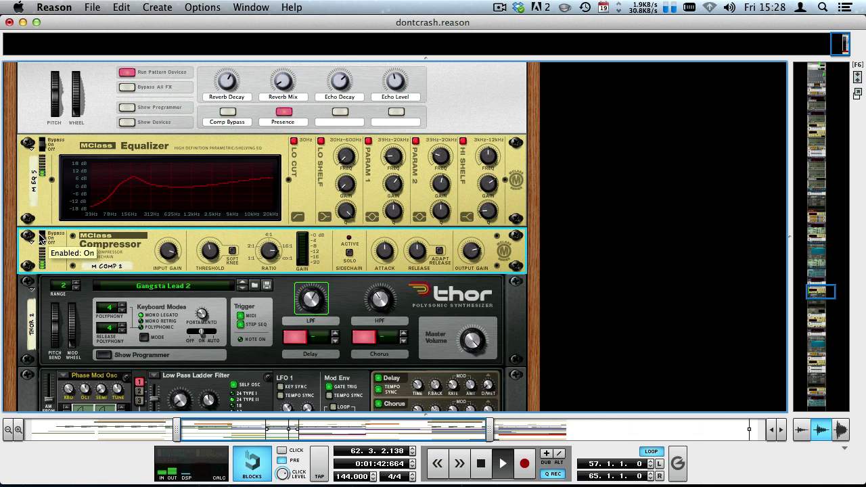
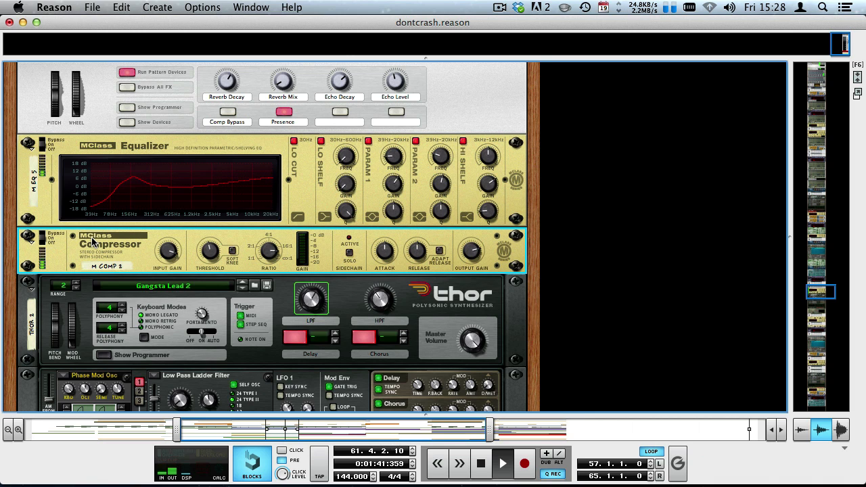
scroll(287, 326, "up", 5)
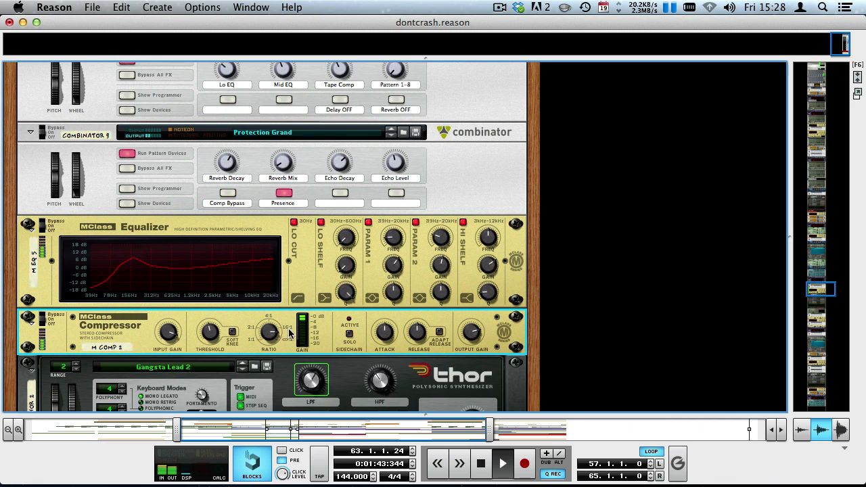
scroll(288, 326, "up", 6)
scroll(273, 317, "down", 6)
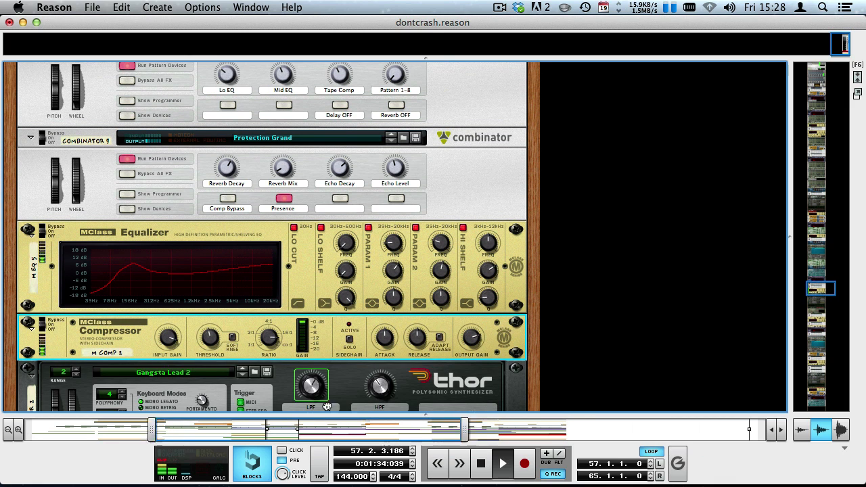
Step: Open Combinator 9's clip at bar 57 in the sequencer and draw high velocities for all of its notes
left_click_drag(318, 414, 232, 135)
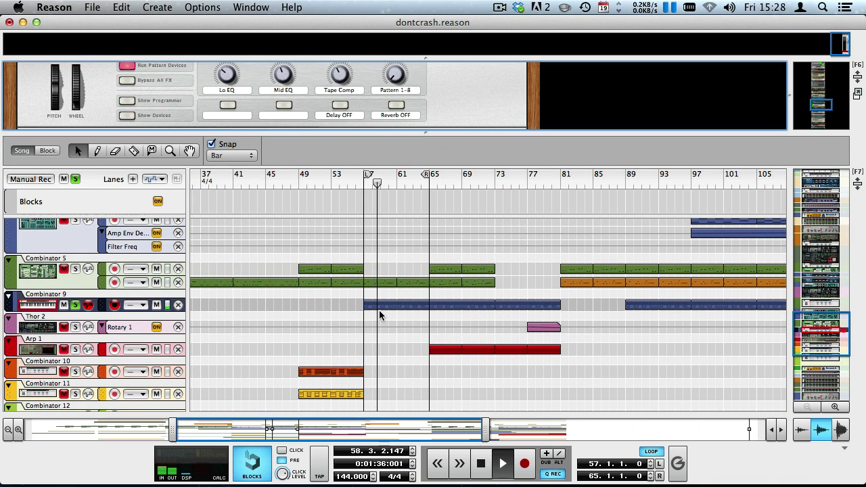
double_click(380, 308)
scroll(381, 309, "down", 6)
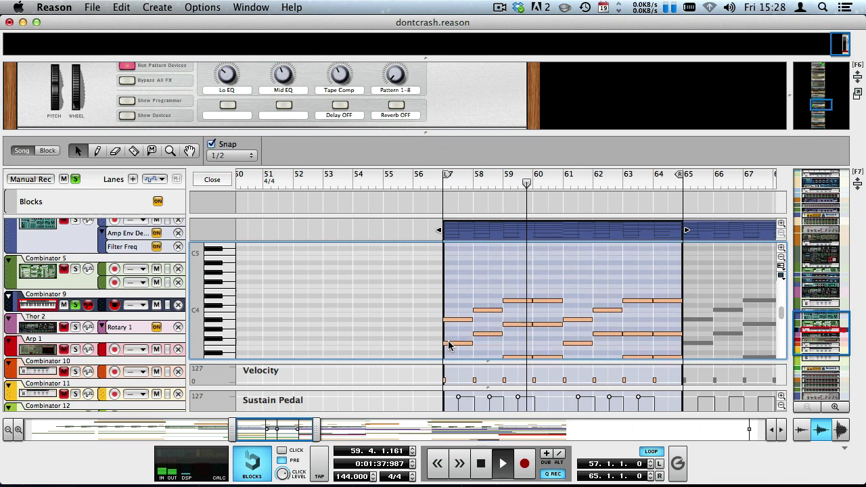
key("w")
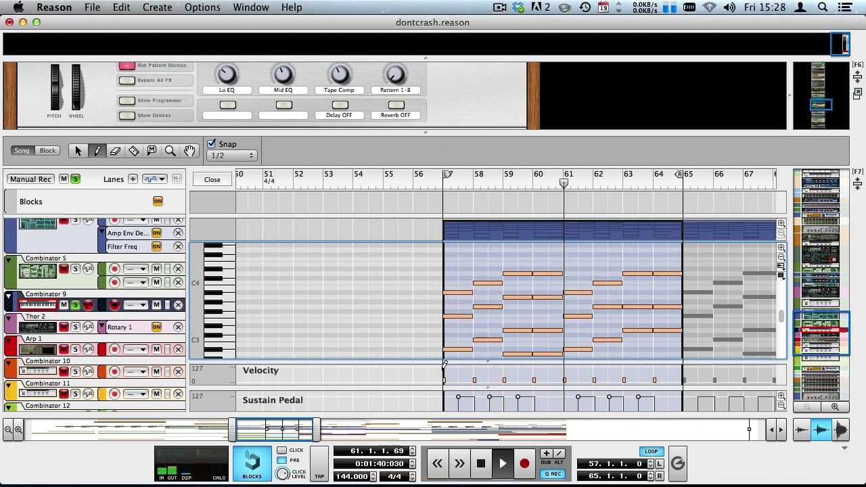
mouse_move(445, 370)
left_mouse_down()
mouse_move(761, 380)
mouse_move(757, 369)
left_mouse_up()
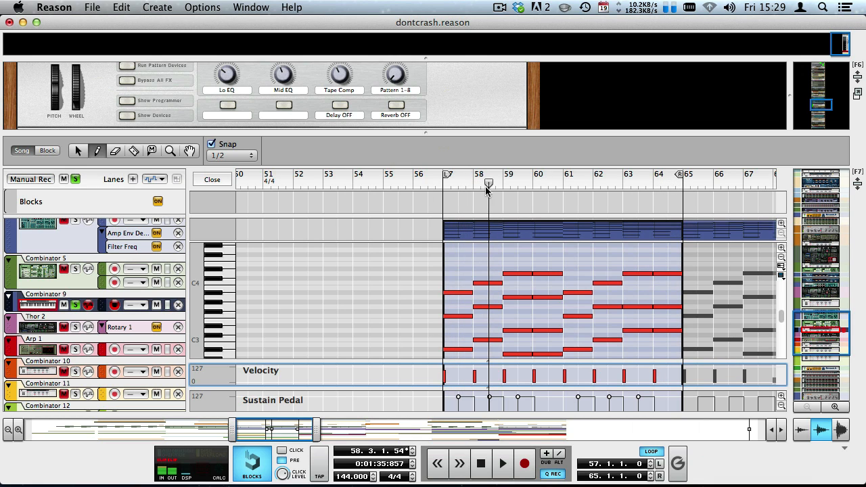
Step: Set the playhead to bar 59, unsolo all tracks, and play the loop with the full mix
left_click_drag(486, 190, 499, 190)
left_click(75, 179)
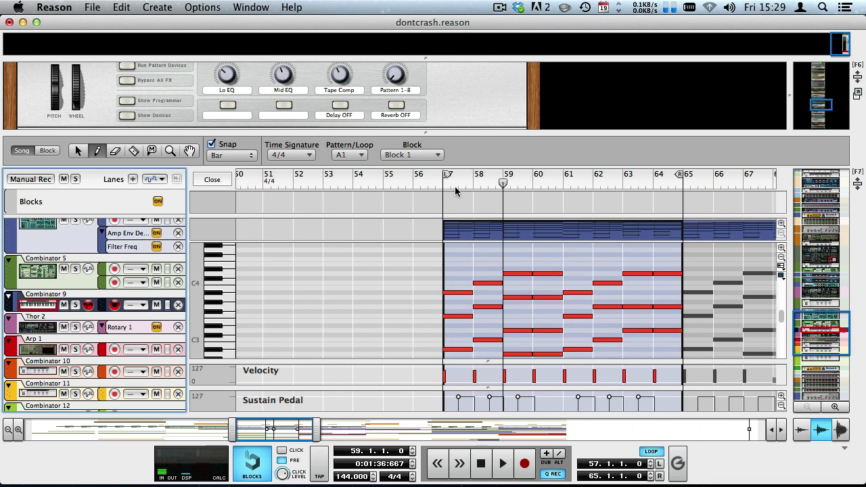
key("space")
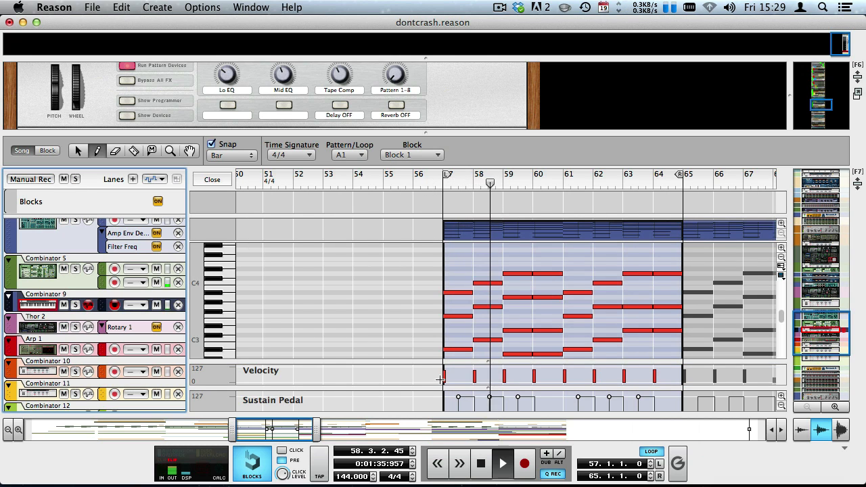
Step: Redraw the velocities of the clip's notes at a low level, close the note editor, and stop playback
left_click_drag(440, 380, 721, 381)
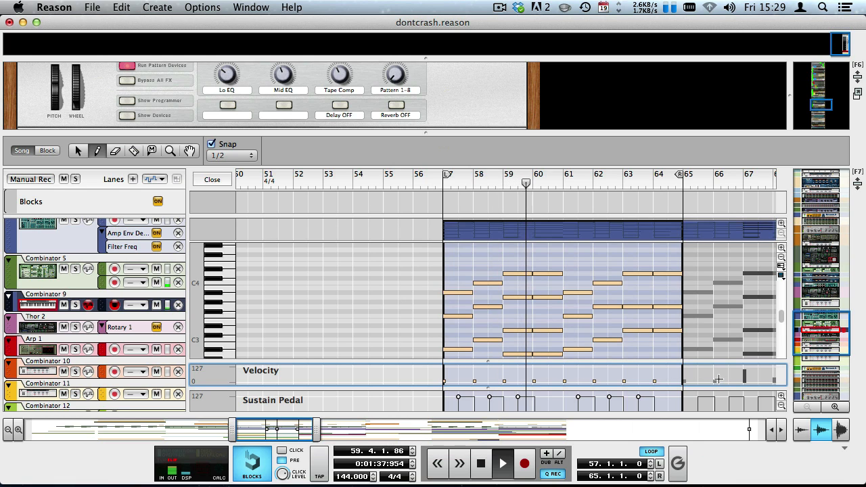
left_click_drag(439, 379, 697, 380)
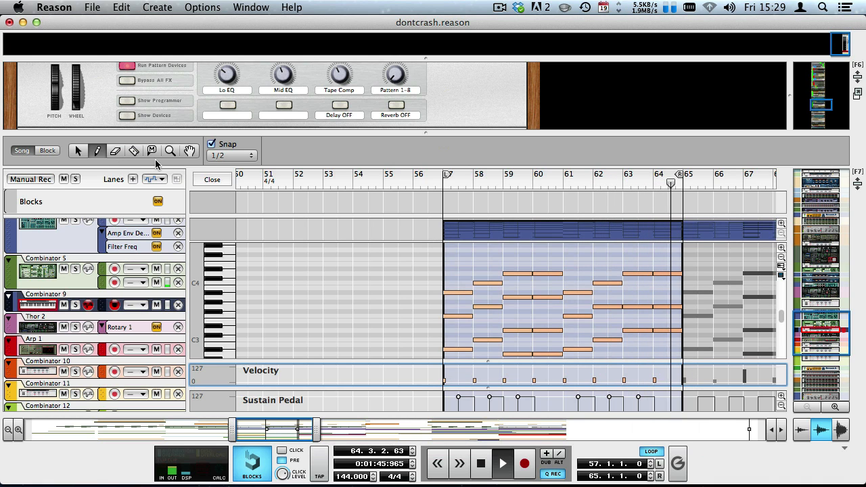
left_click(204, 181)
key("q")
key("space")
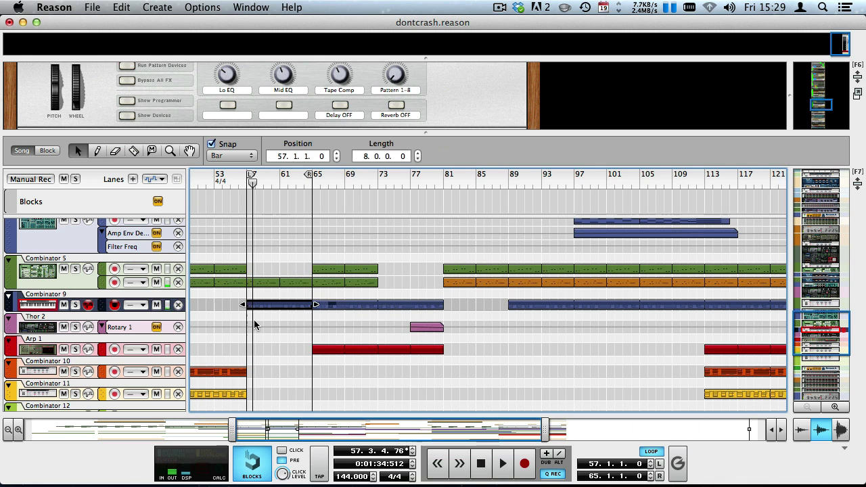
Step: Deselect the Combinator 9 clip and play the full arrangement from bar 62
scroll(254, 323, "down", 2)
left_click(253, 320)
scroll(209, 266, "down", 5)
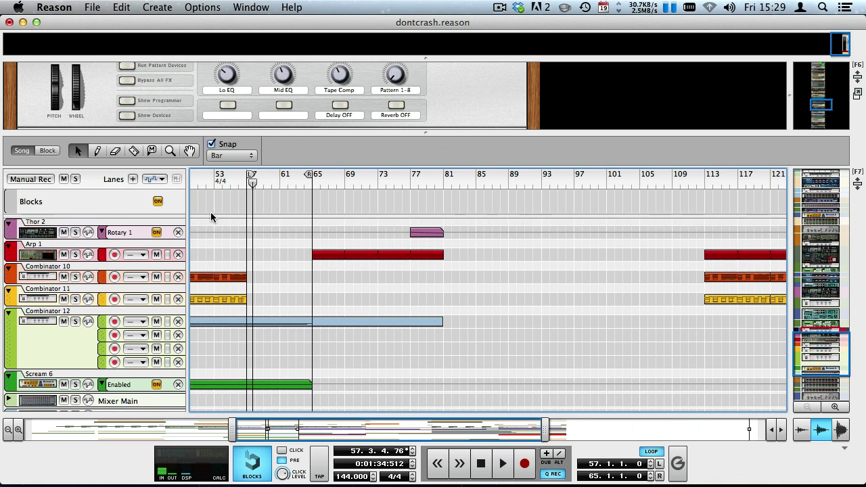
scroll(301, 223, "up", 5)
left_click(287, 184)
key("space")
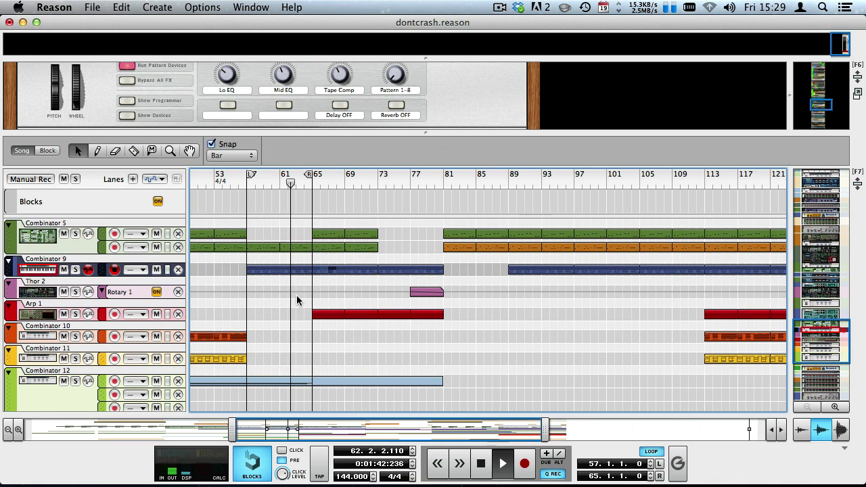
Step: Set the loop locators to bars 65 and 81, and review the tracks playing in that section
left_click(314, 184, "alt")
left_click(443, 177, "super")
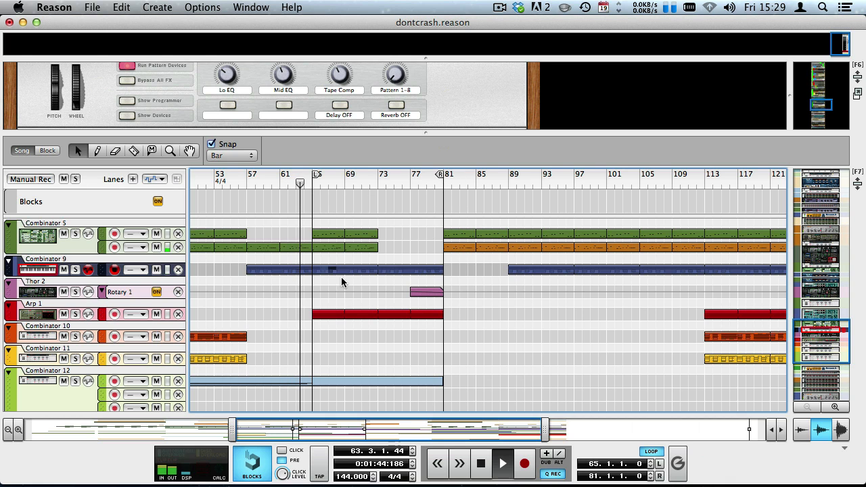
scroll(299, 304, "down", 4)
scroll(277, 291, "up", 5)
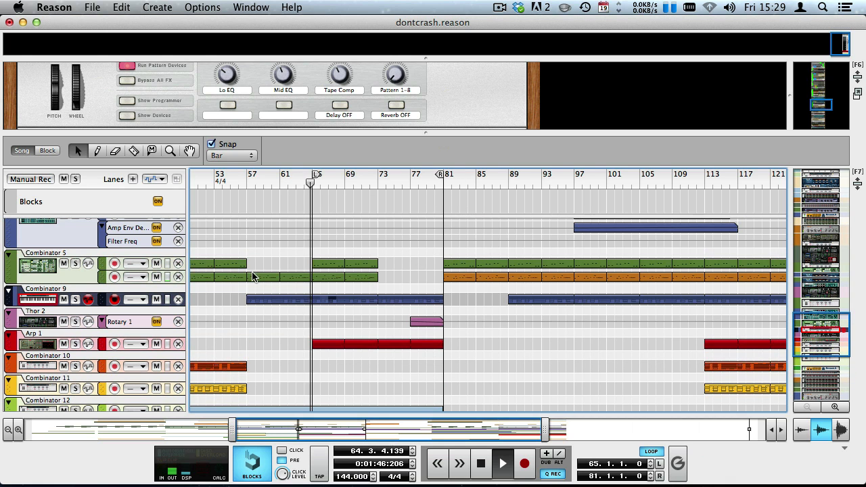
scroll(243, 264, "down", 5)
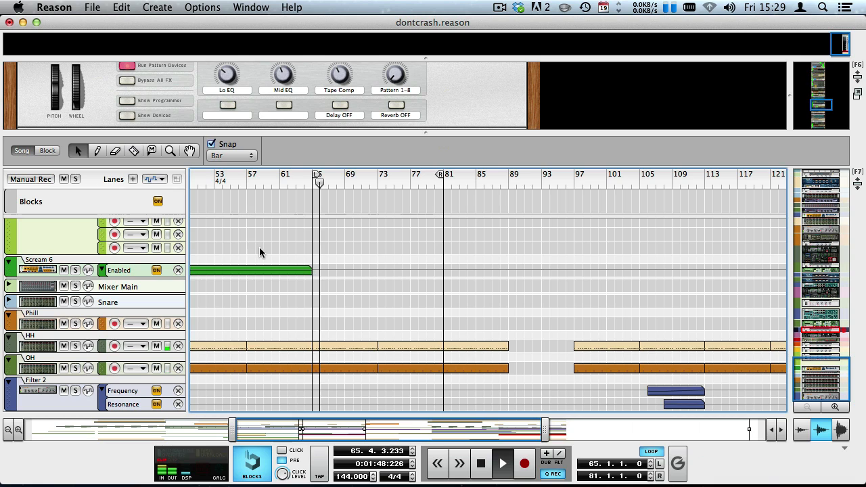
scroll(250, 264, "up", 10)
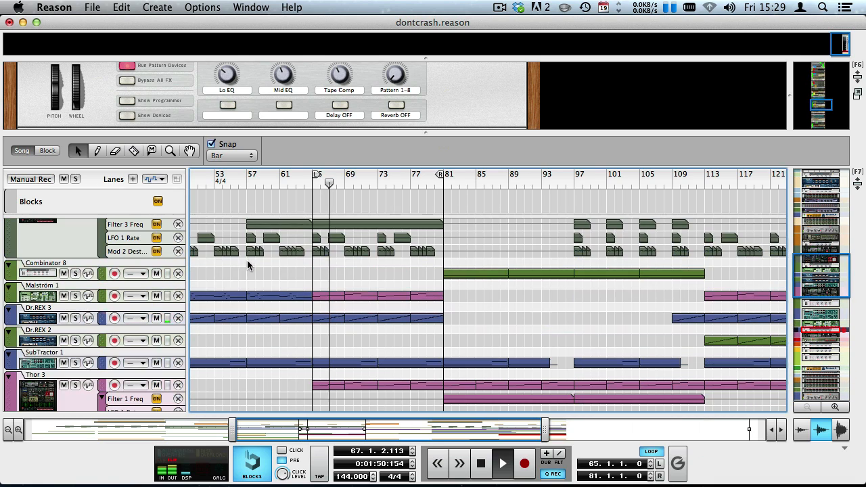
scroll(227, 266, "down", 5)
scroll(228, 267, "up", 3)
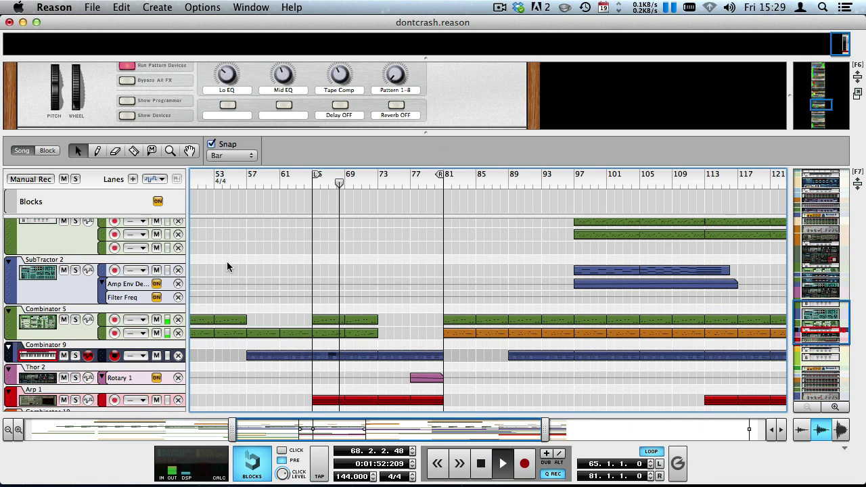
Step: Lower the remaining high note velocities in Combinator 9's clip at bar 65, and close the note editor
left_click(338, 356)
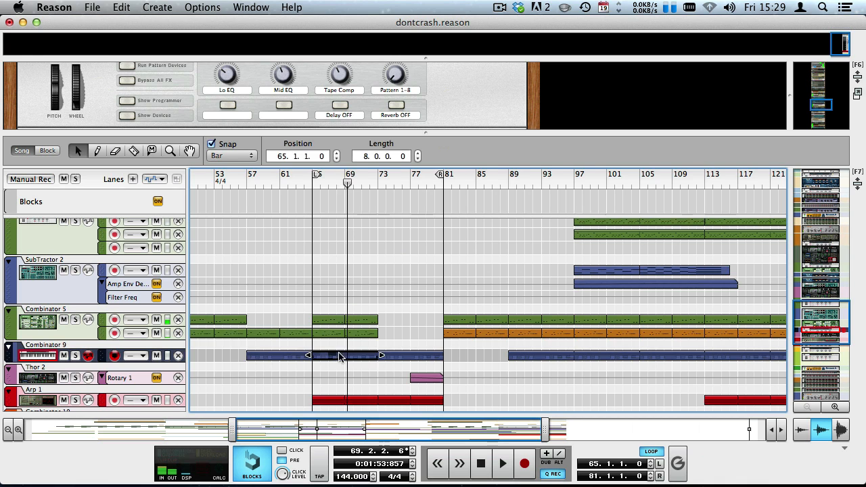
double_click(340, 357)
left_click(435, 376)
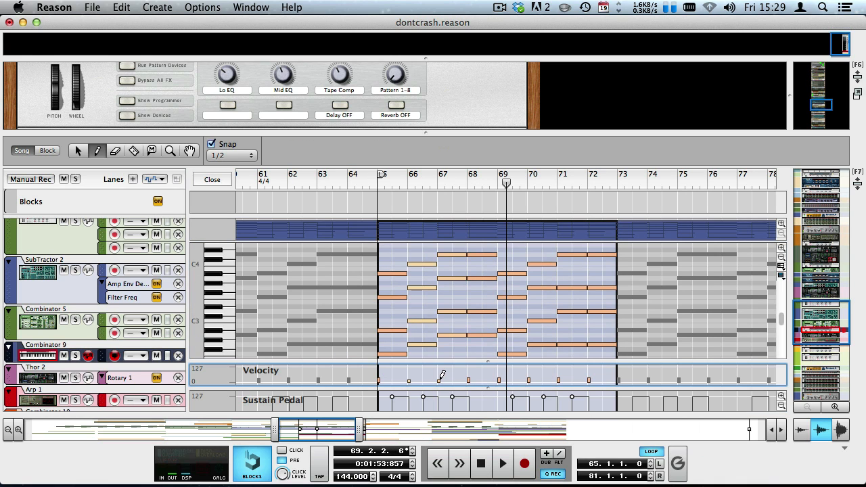
left_click(224, 181)
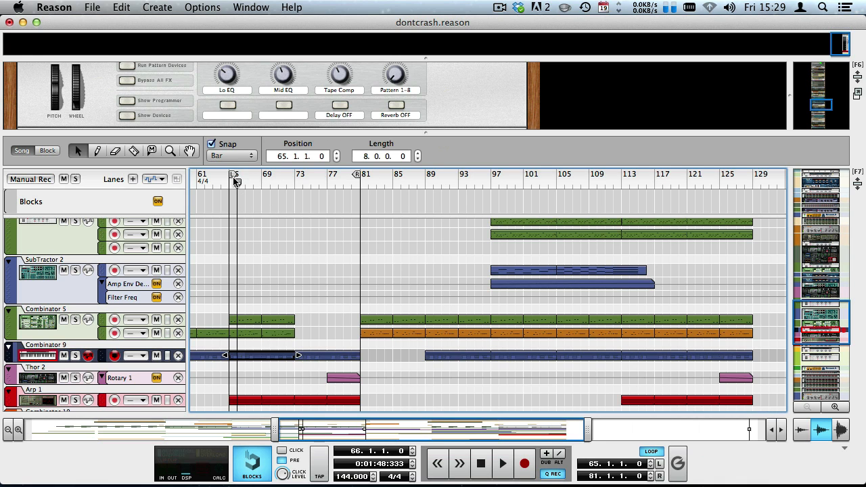
Step: Play from bar 66, find the Malström 1 track, and solo and unsolo it during playback
key("space")
scroll(122, 323, "down", 10)
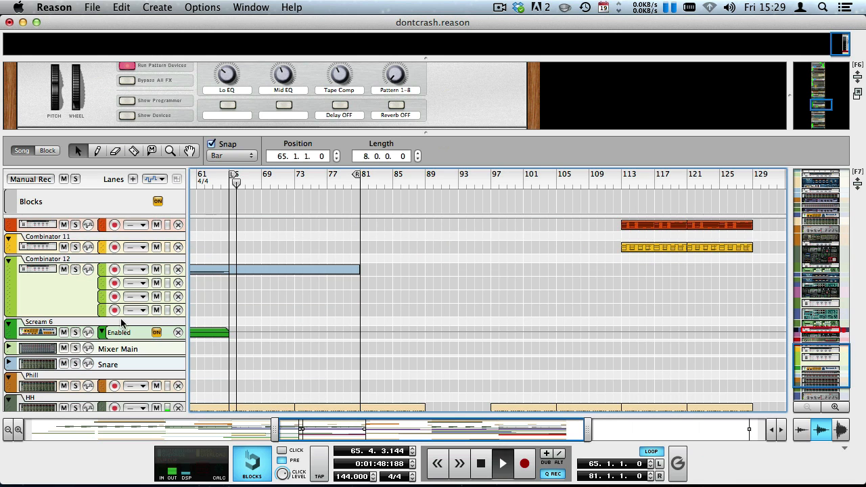
scroll(121, 318, "down", 5)
scroll(122, 312, "down", 10)
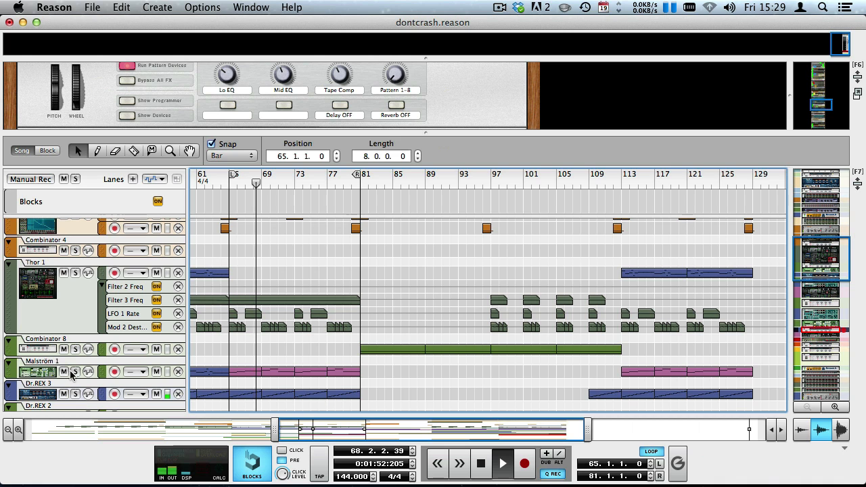
left_click(75, 371)
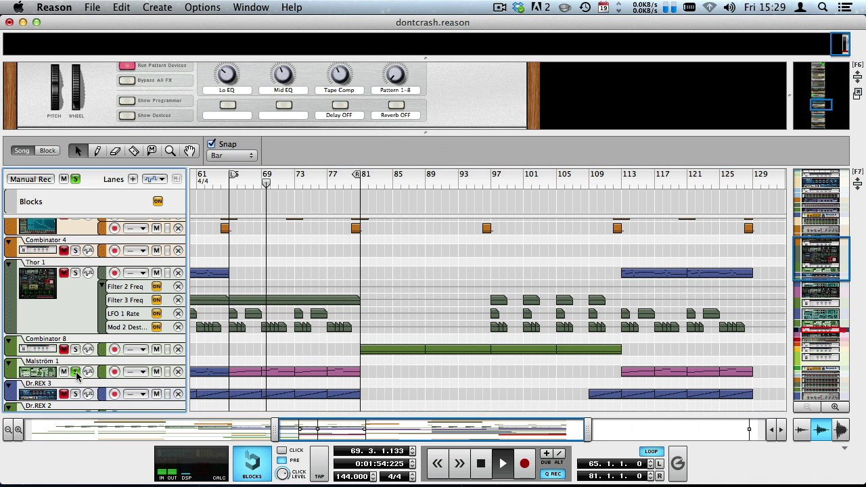
left_click(75, 371)
scroll(136, 338, "up", 8)
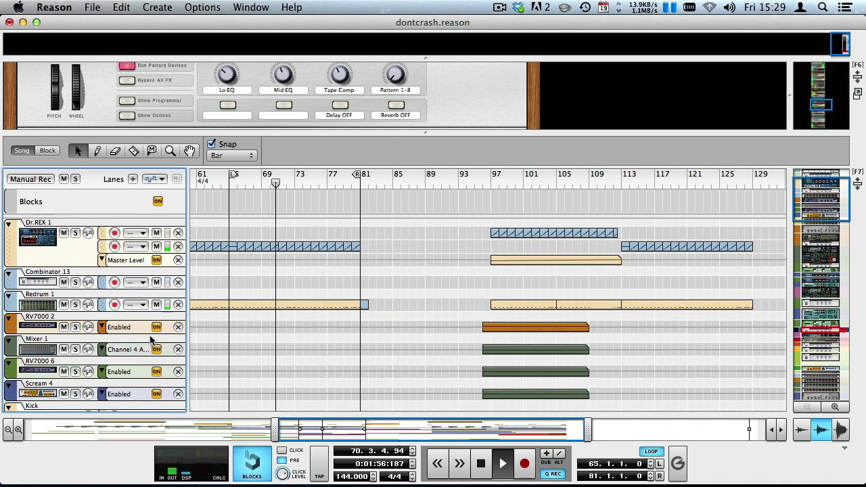
Step: Find the Thor 3 track, solo it during playback, and show its device in the rack
scroll(148, 331, "down", 15)
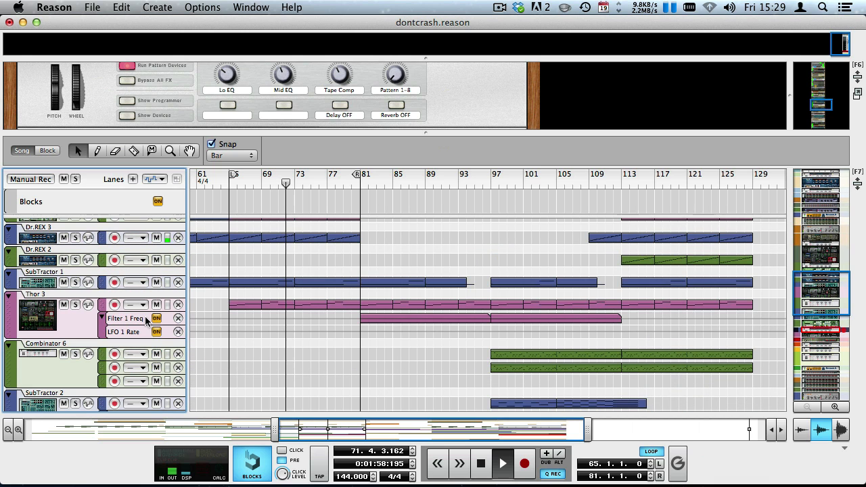
left_click(76, 305)
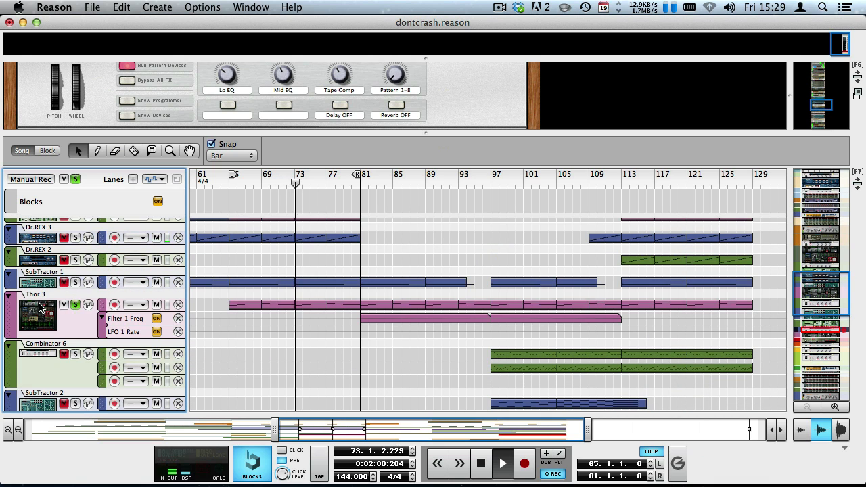
left_click(40, 308)
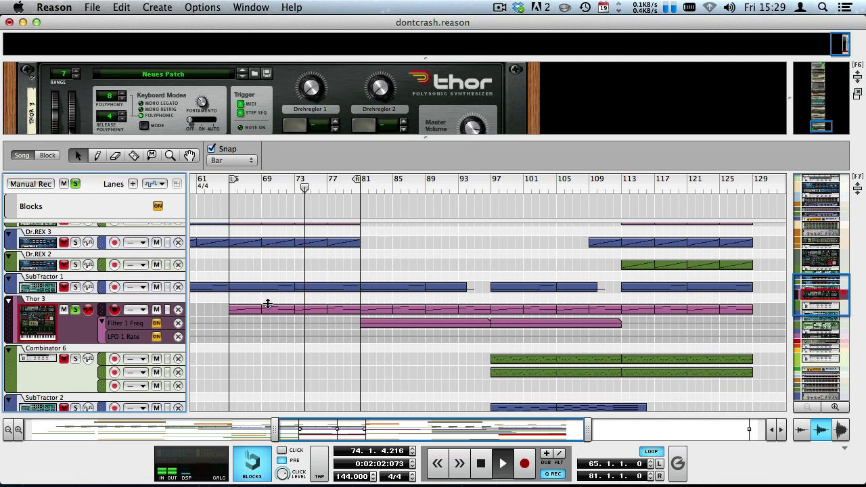
key("F7")
scroll(179, 214, "down", 6)
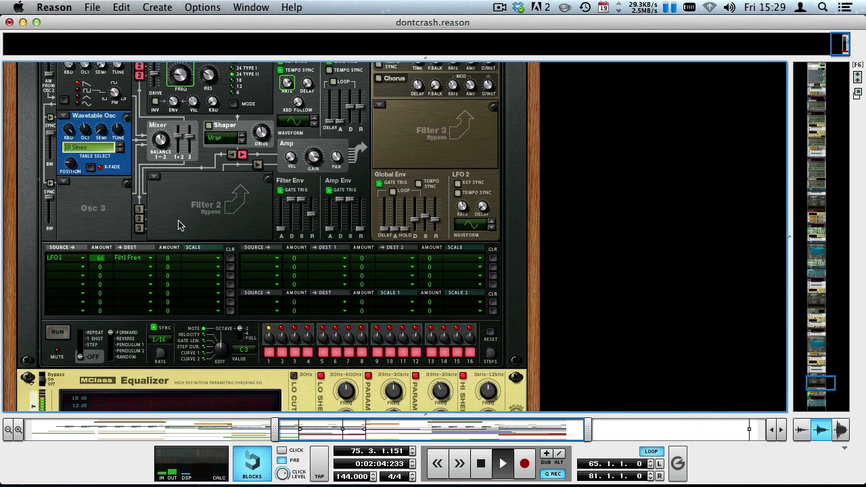
Step: Examine Thor 3's synth settings and its MClass Equalizer, Scream 4 and RV7000 effects, and return to the sequencer
scroll(181, 225, "up", 5)
scroll(180, 225, "down", 10)
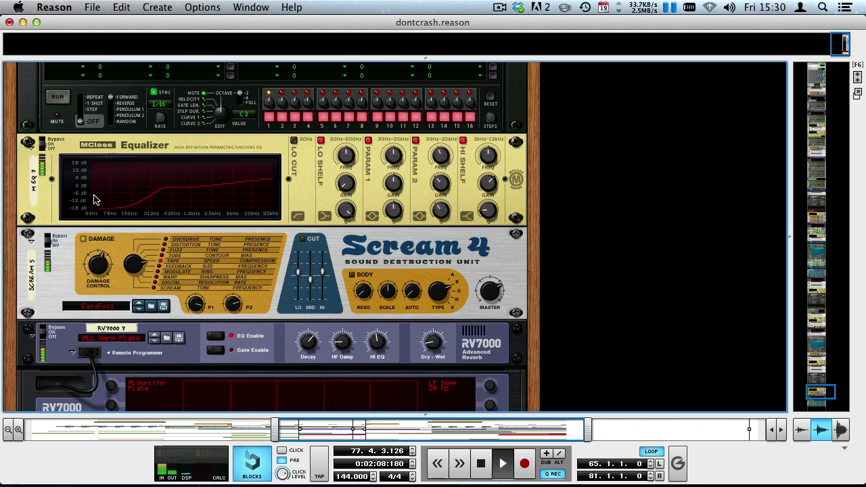
scroll(165, 236, "down", 5)
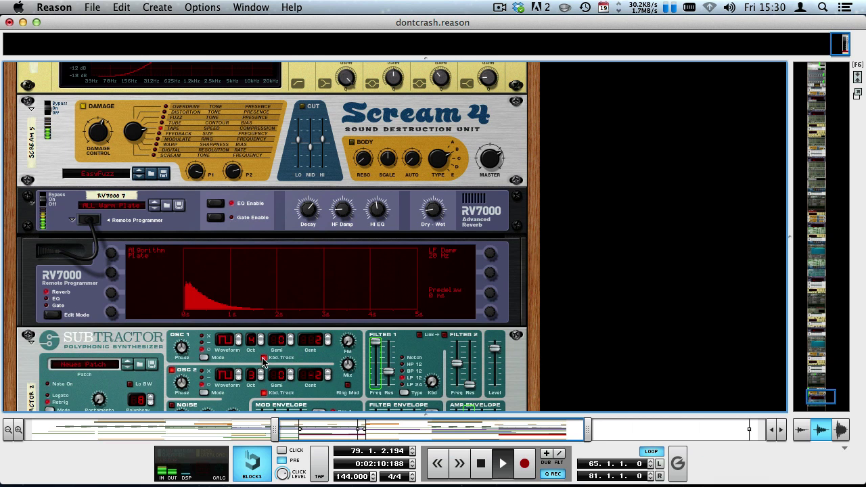
scroll(260, 351, "up", 12)
key("F7")
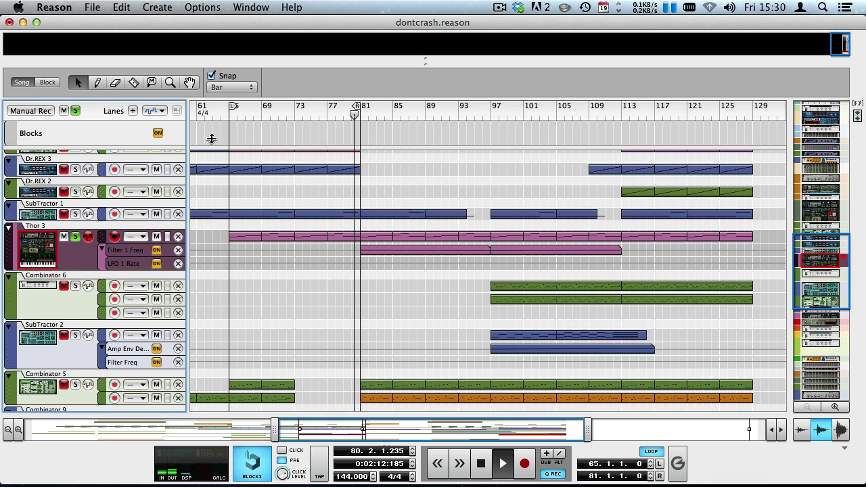
Step: Find and select the Arp 1 track, solo it, and play it from bar 65
scroll(270, 271, "down", 5)
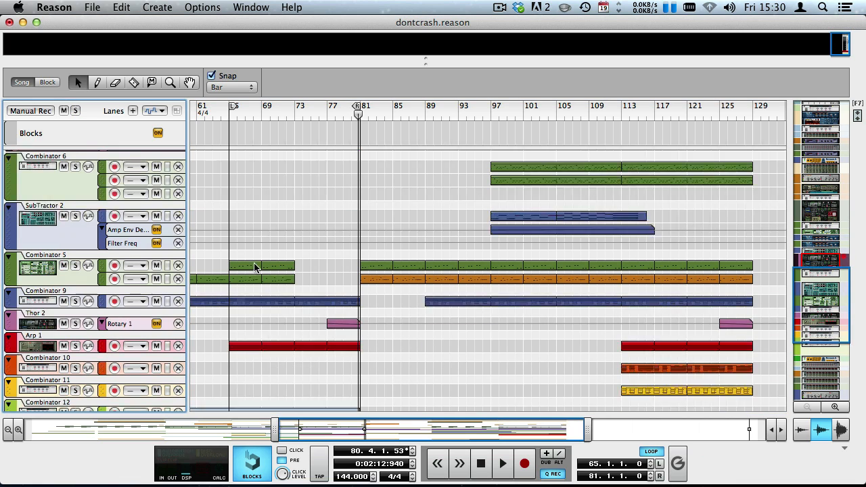
left_click(52, 266)
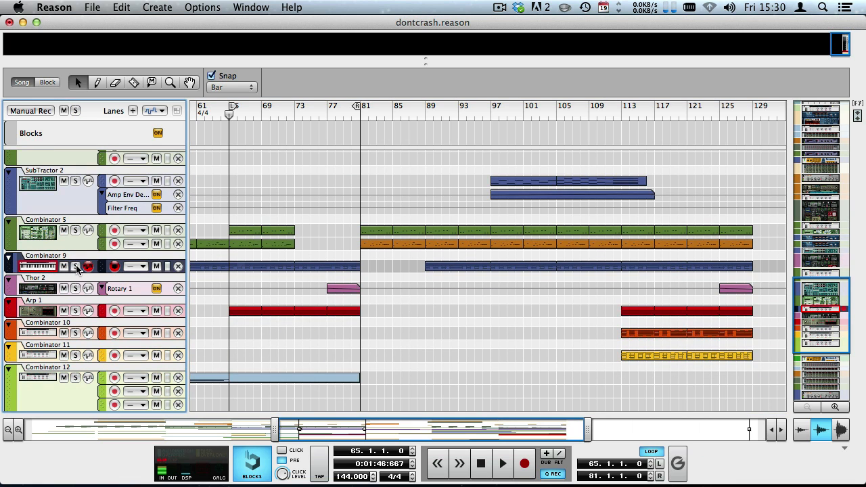
left_click(41, 311)
left_click(75, 311)
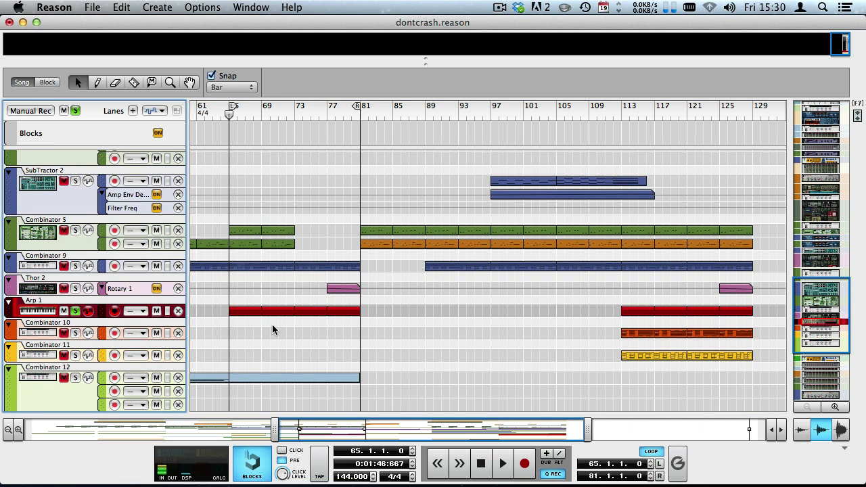
key("space")
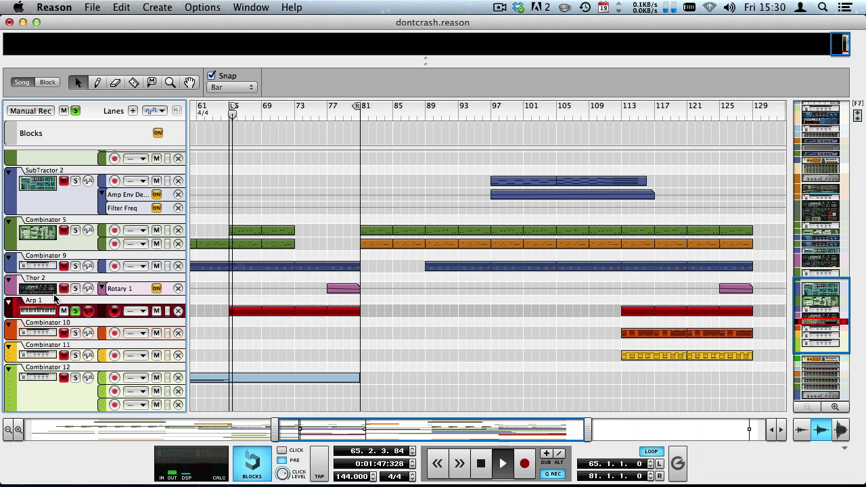
Step: Examine Arp 1's RPG-8 arpeggiator settings in the rack while it plays, and bring the track list back into view
left_click_drag(357, 65, 367, 373)
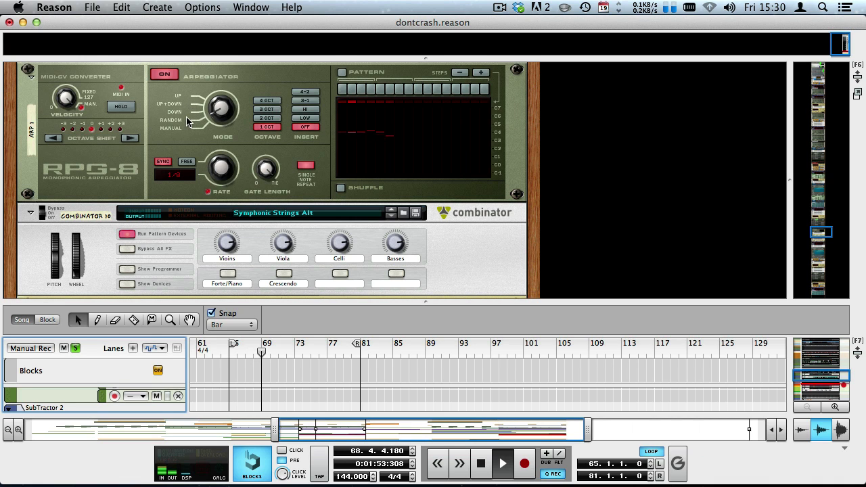
scroll(189, 120, "up", 2)
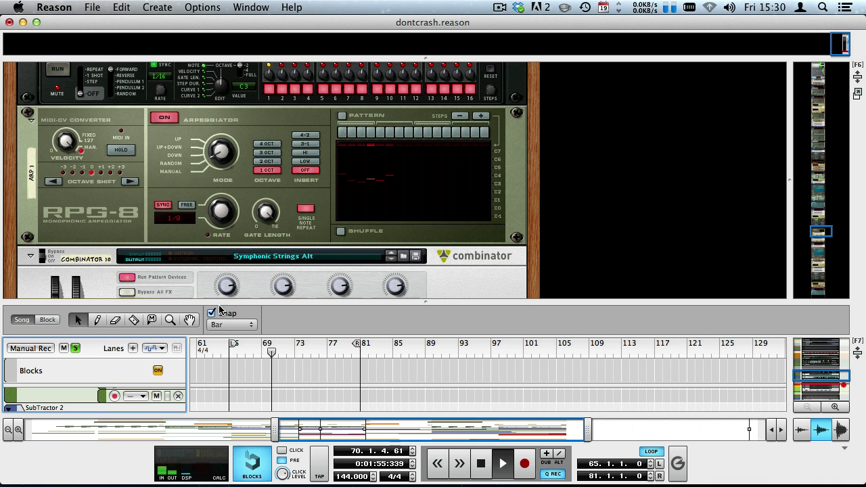
left_click_drag(212, 302, 218, 259)
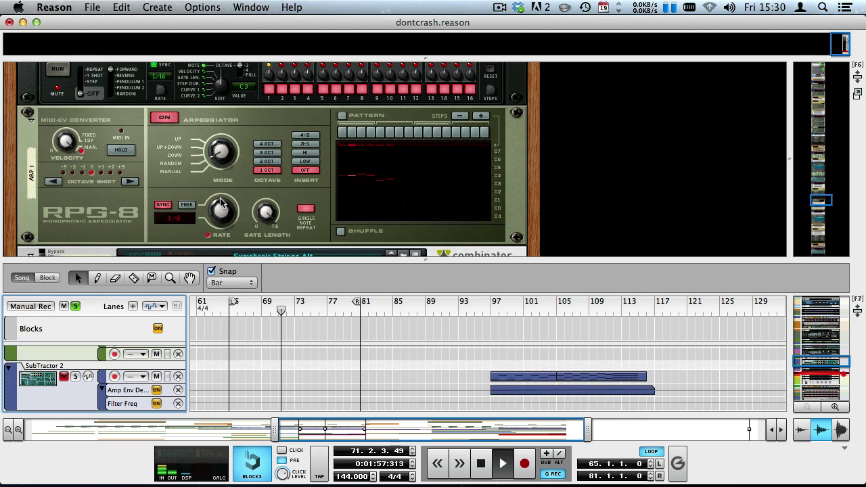
left_click_drag(291, 262, 291, 162)
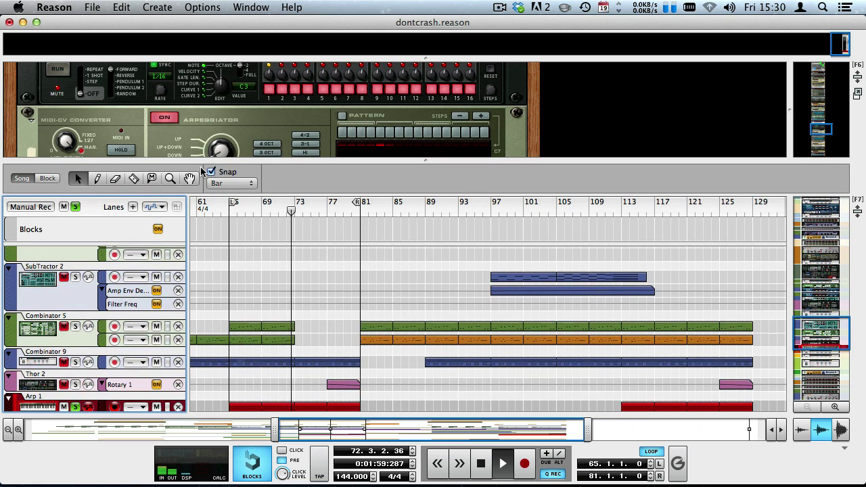
Step: Unsolo Arp 1 and restart playback of the full mix from bar 65
scroll(68, 338, "down", 3)
left_click(75, 350)
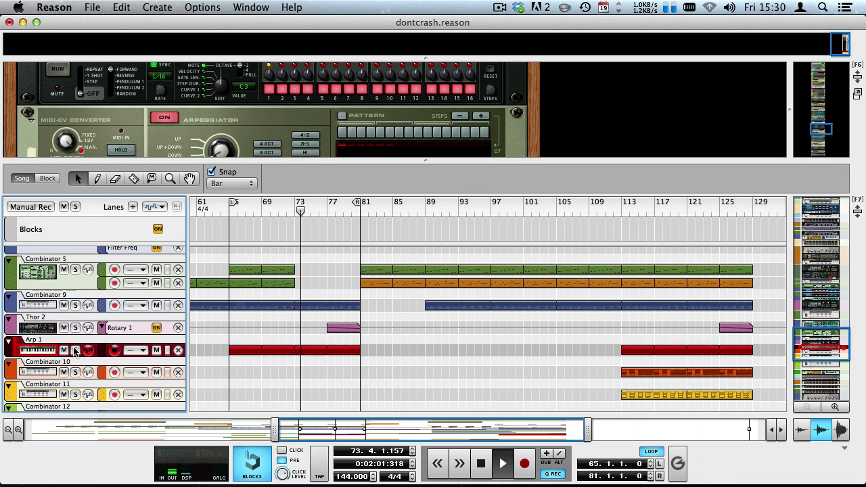
key("space")
key("shift+Return")
key("space")
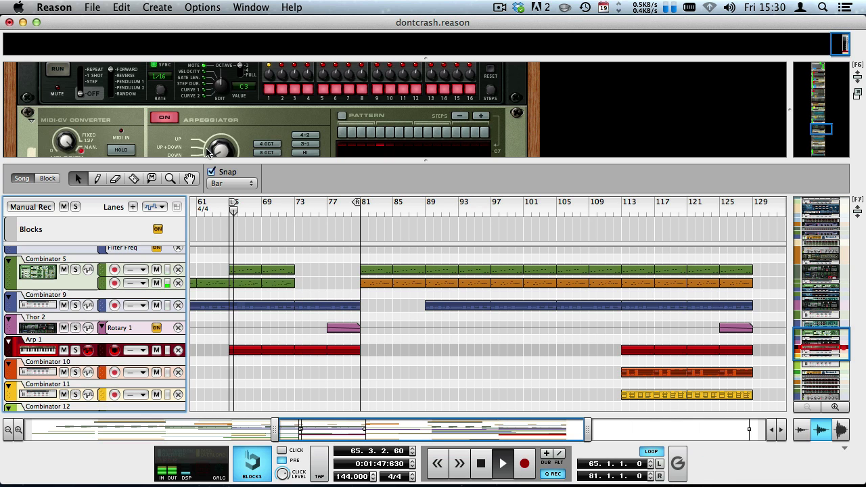
Step: Examine the oscillator, filter and modulation settings of the Thor synth above the Arp 1 arpeggiator in the rack
left_click_drag(201, 161, 216, 369)
scroll(210, 250, "up", 5)
scroll(210, 241, "up", 2)
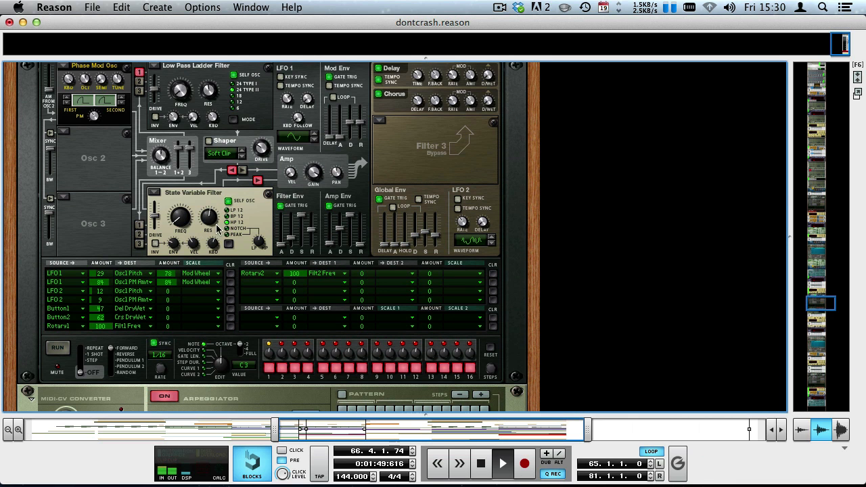
left_click(182, 88)
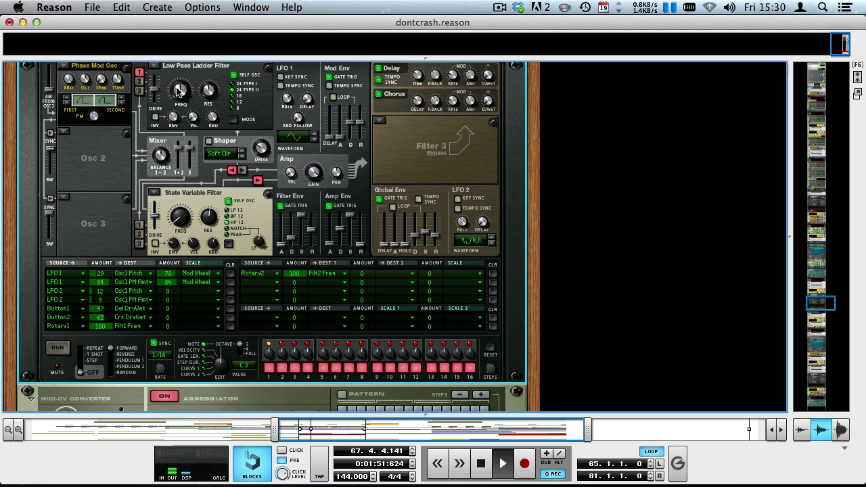
scroll(152, 261, "down", 6)
scroll(136, 264, "up", 7)
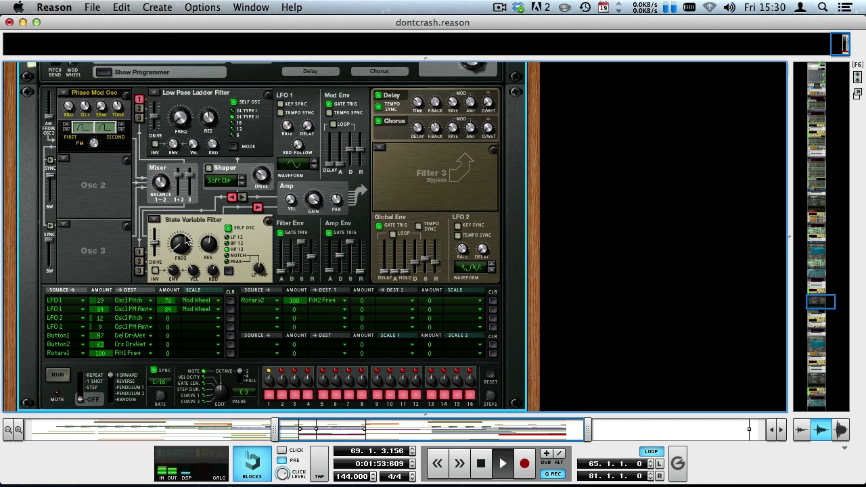
Step: Raise the frequency of that Thor synth's State Variable Filter, set the filter type to LP 12, and return to the sequencer
left_click_drag(183, 238, 152, 124)
left_click_drag(182, 245, 134, 39)
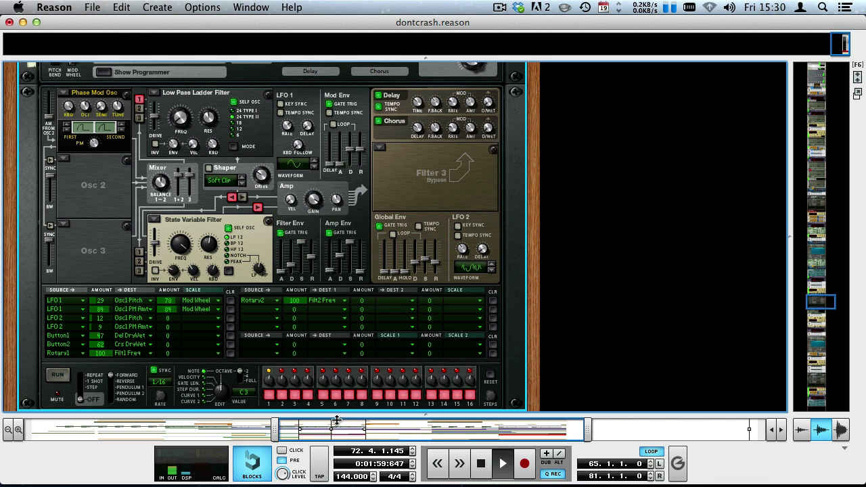
key("F6")
Step: Enlarge the sequencer, turn off the loop, and review the tracks as playback continues up to bar 81
left_click(485, 301)
scroll(250, 257, "down", 5)
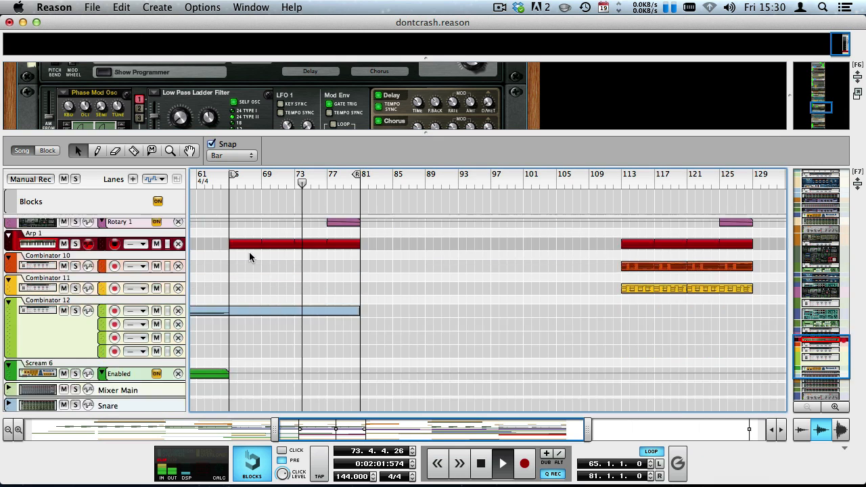
left_click_drag(364, 134, 361, 64)
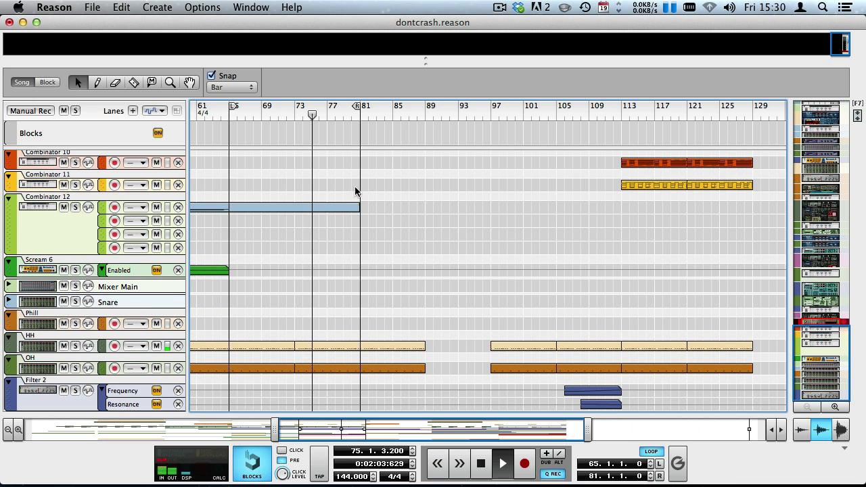
scroll(424, 334, "up", 10)
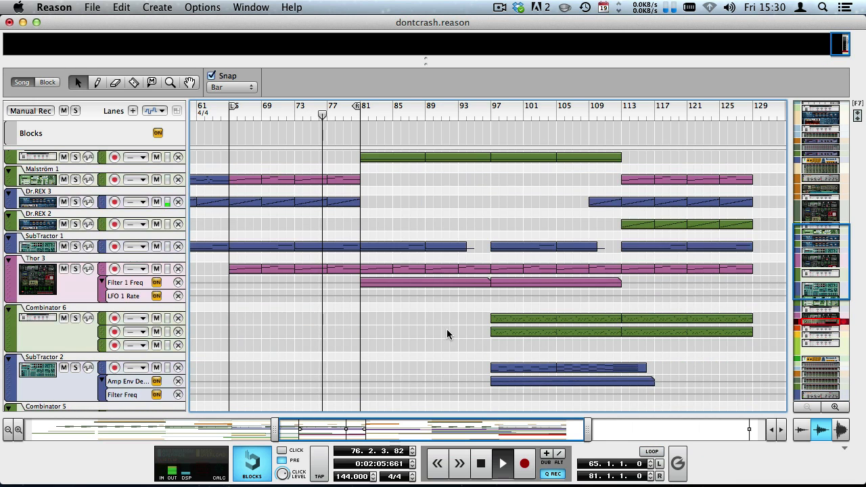
scroll(410, 377, "down", 8)
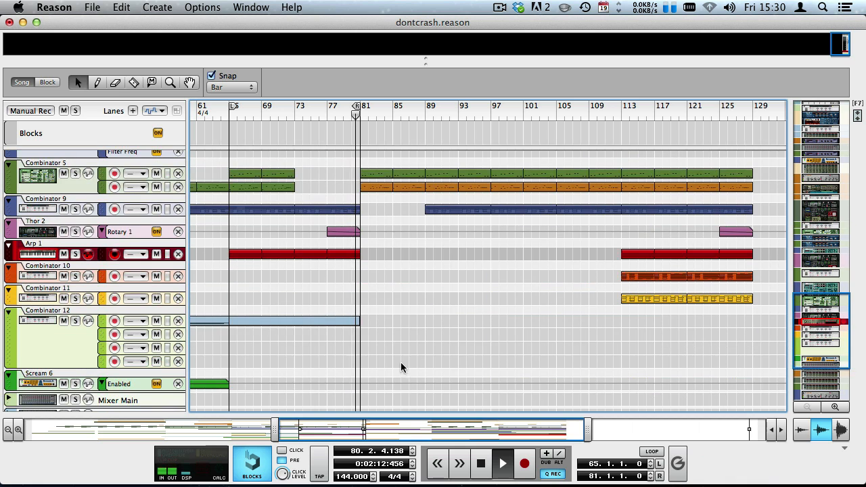
scroll(401, 367, "up", 2)
scroll(381, 332, "up", 3)
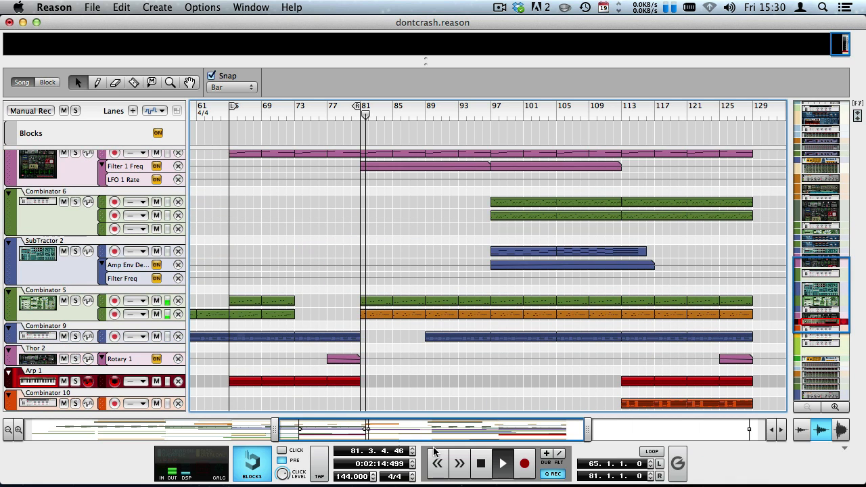
Step: Review the tracks in the section from bar 81 during playback, and select the SubTractor 1 track
scroll(406, 372, "right", 3)
scroll(409, 395, "up", 3)
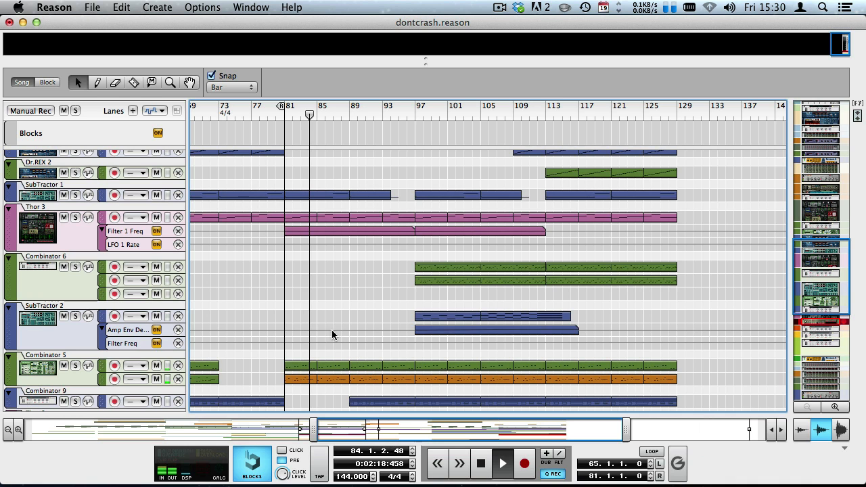
scroll(311, 355, "up", 1)
scroll(261, 251, "up", 10)
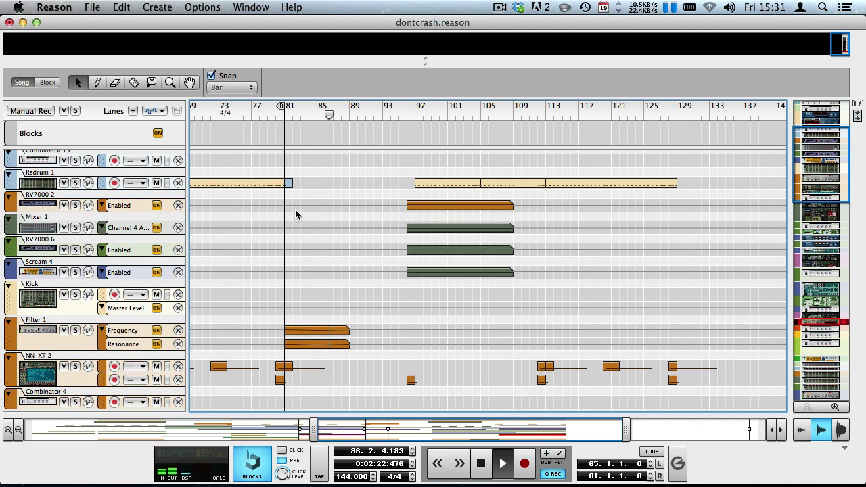
scroll(296, 213, "down", 8)
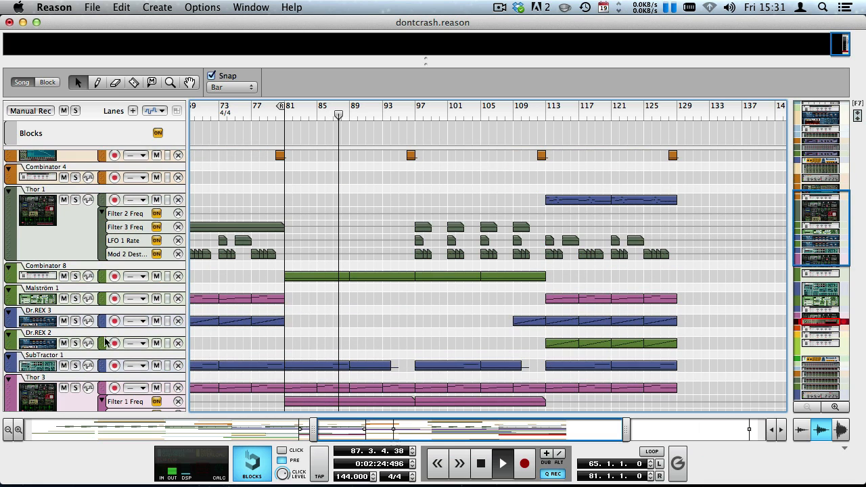
left_click(45, 360)
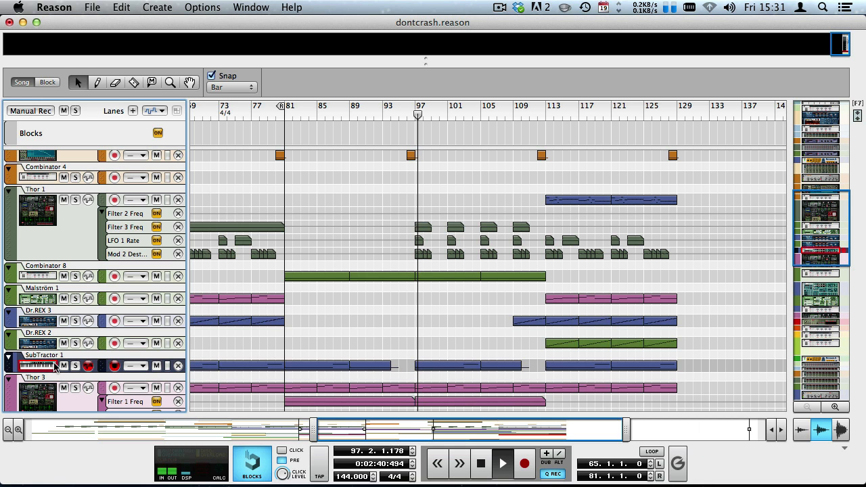
Step: Follow playback past bar 97 and review the drum, effect automation and synth tracks in that section
scroll(322, 345, "up", 5)
scroll(322, 345, "down", 10)
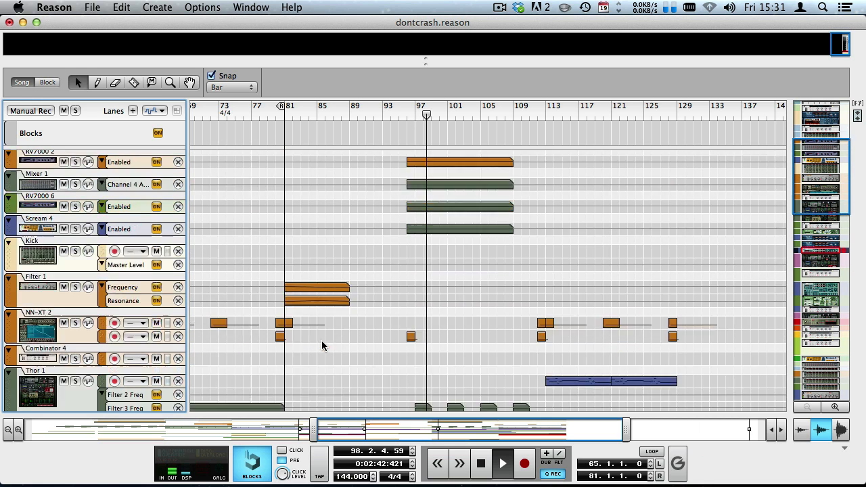
scroll(387, 389, "down", 10)
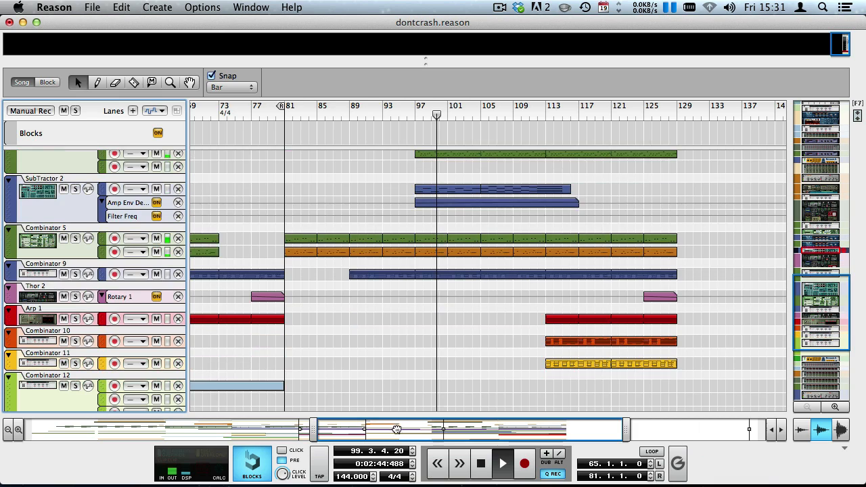
scroll(406, 378, "right", 3)
scroll(410, 383, "up", 15)
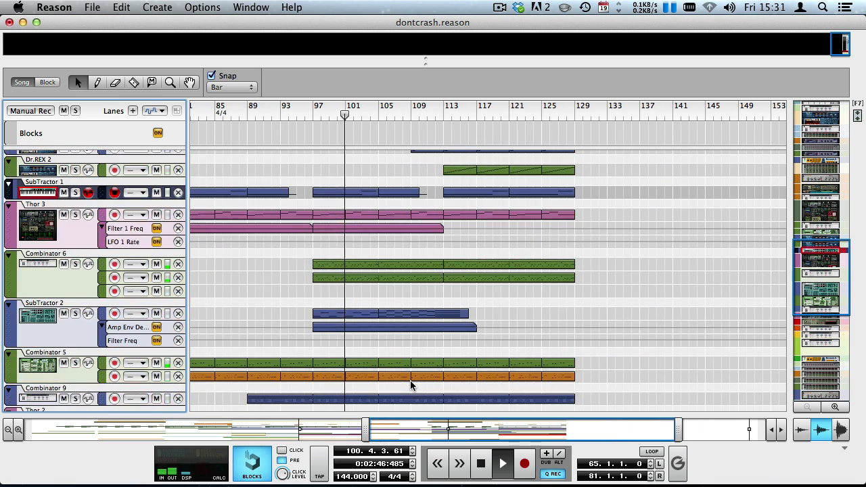
scroll(402, 385, "up", 2)
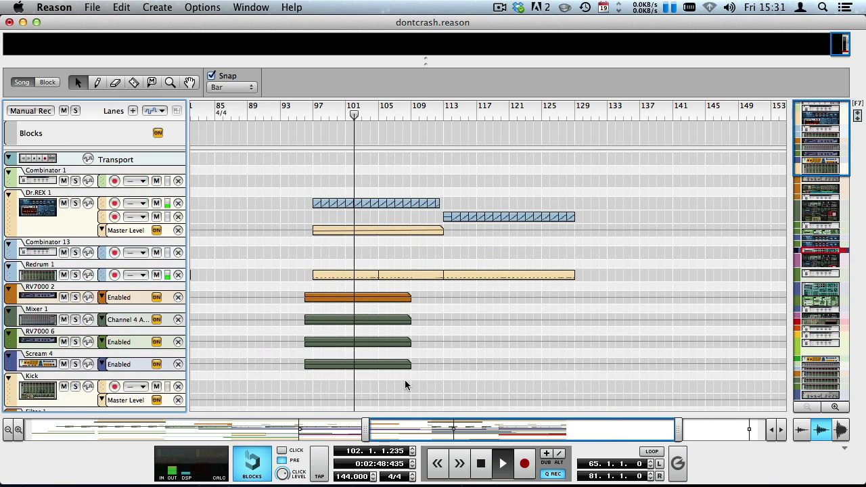
scroll(406, 382, "down", 10)
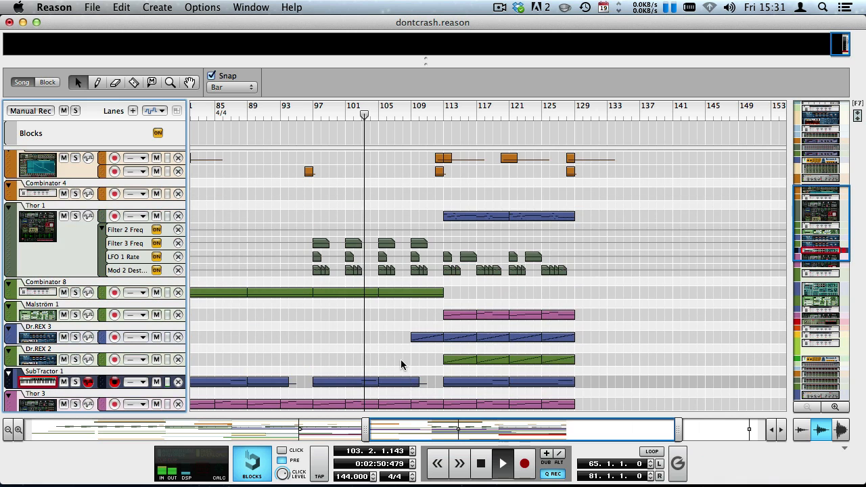
Step: Select the SubTractor 2 track, examine its synth in the rack, and shrink the rack to reveal more sequencer tracks
scroll(401, 364, "down", 5)
scroll(400, 364, "down", 3)
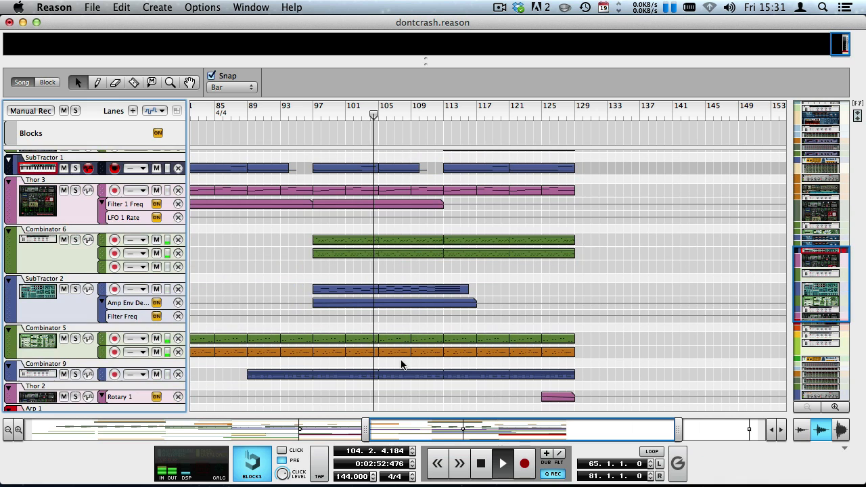
left_click(80, 284)
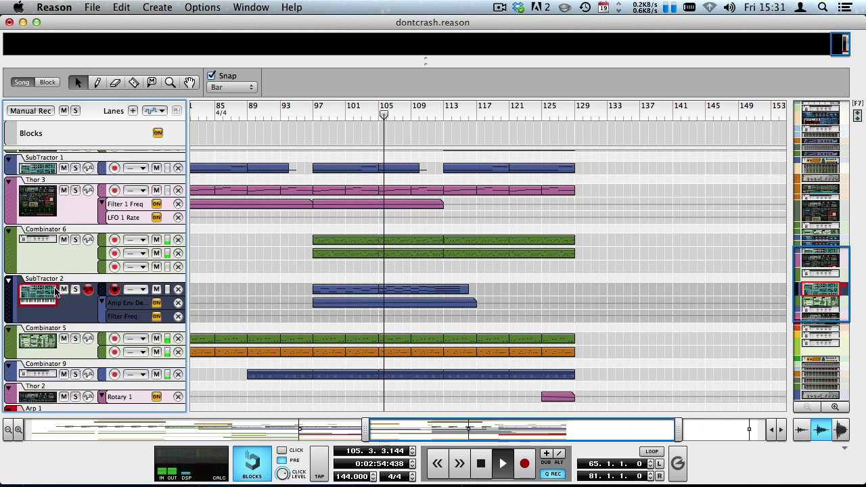
key("F6")
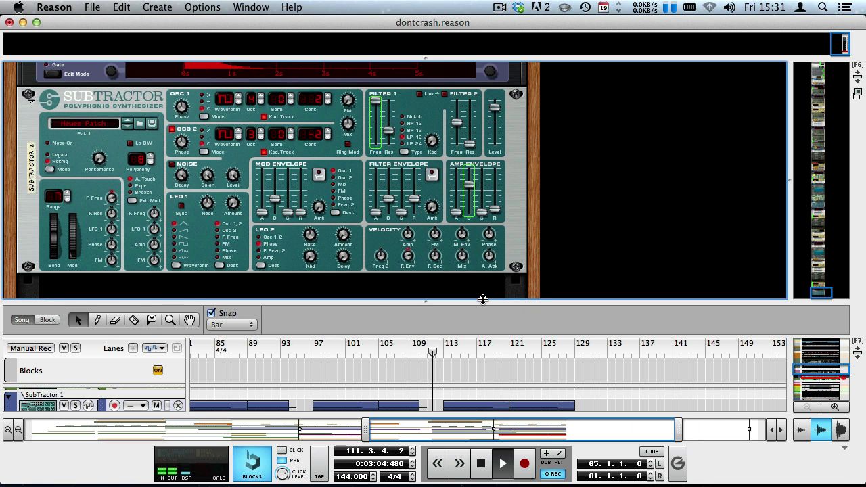
left_click_drag(482, 299, 373, 137)
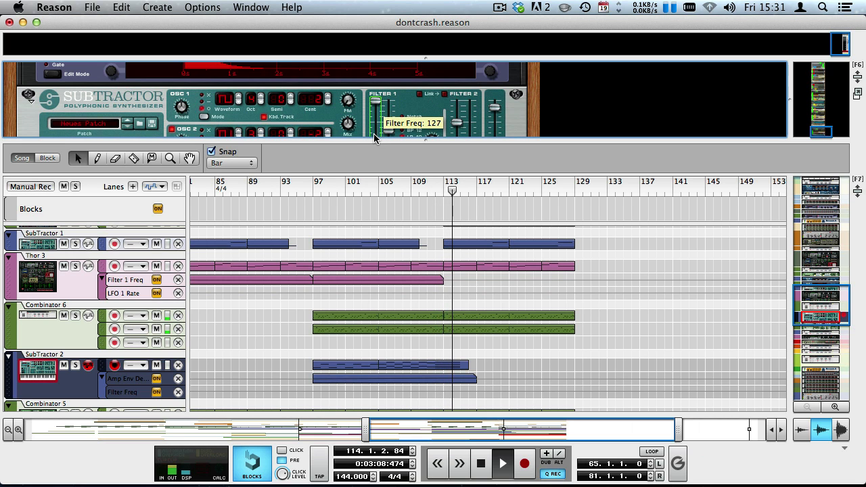
Step: Solo the NN-XT 2 track and play it from bar 111
scroll(521, 313, "up", 4)
scroll(425, 231, "down", 10)
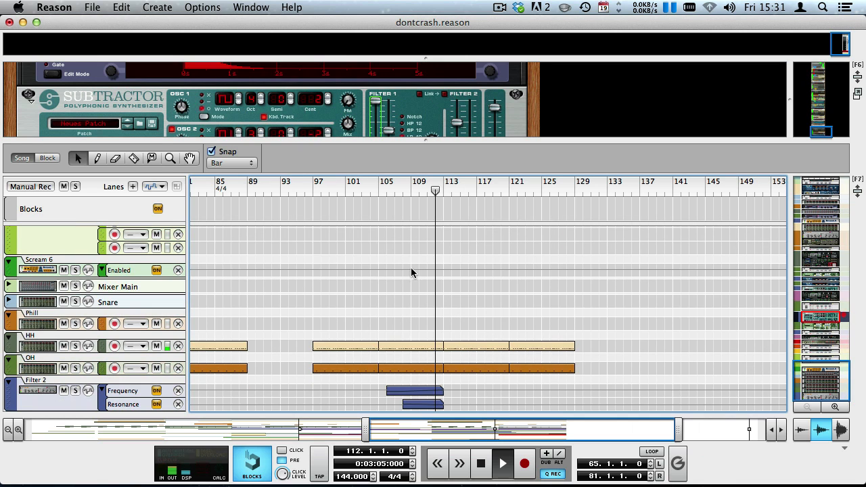
key("space")
left_click(428, 188)
scroll(455, 314, "up", 10)
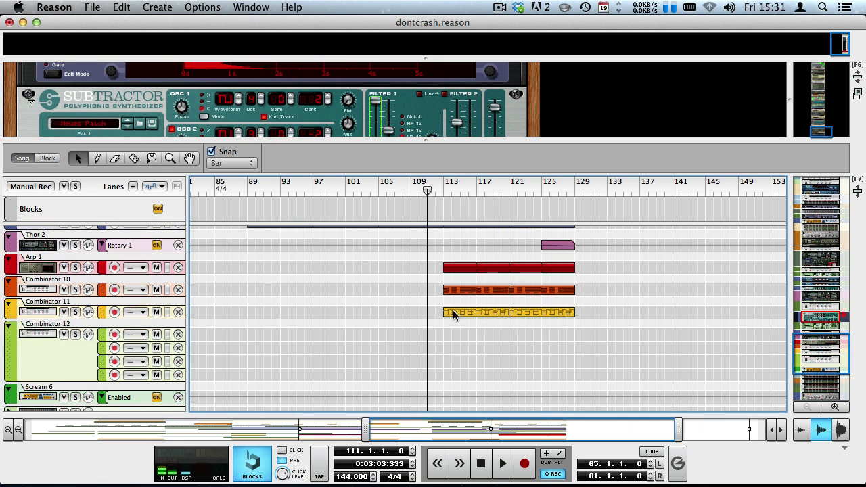
scroll(449, 313, "up", 5)
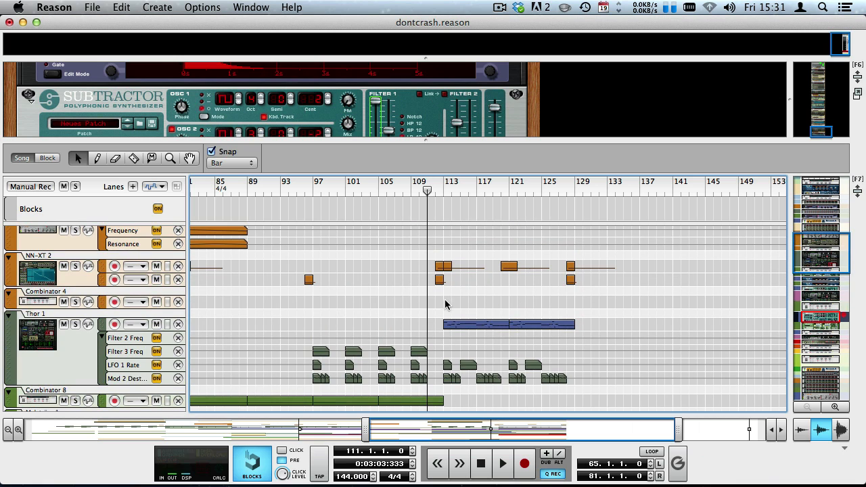
left_click(75, 265)
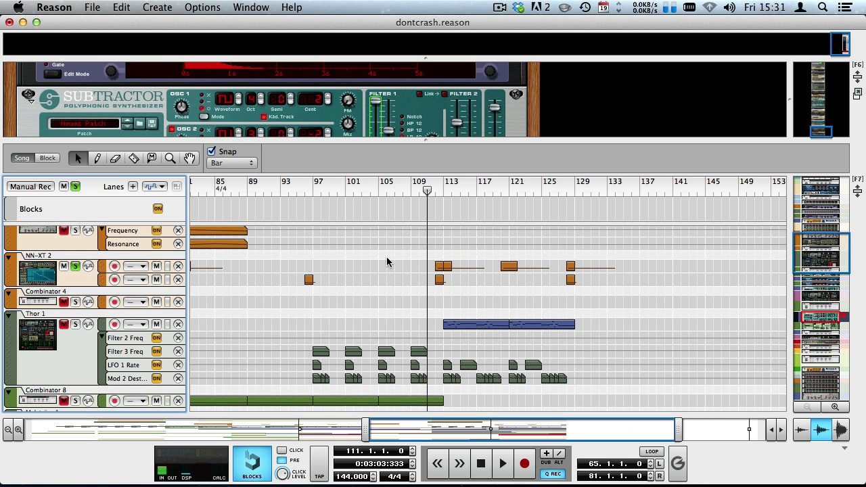
key("space")
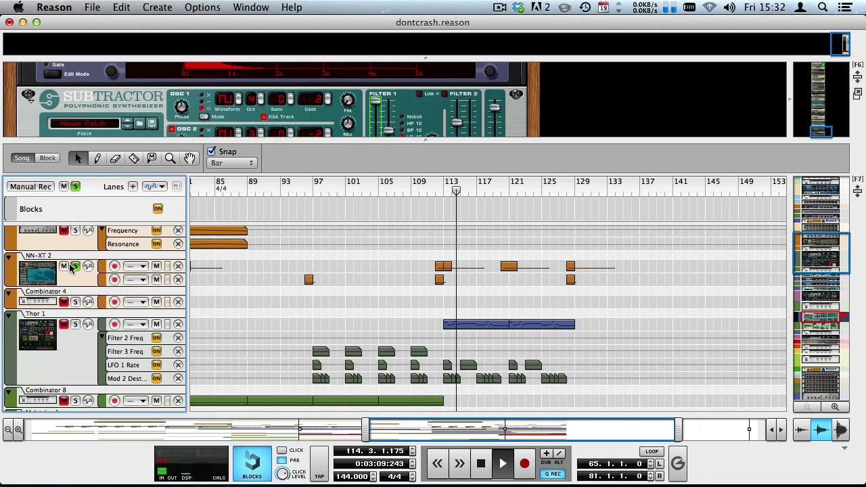
Step: Play the full mix from bar 111 without solo and review the arpeggio and Combinator tracks, including the whole song's timeline
mouse_move(437, 191)
left_mouse_down()
mouse_move(419, 189)
mouse_move(427, 192)
left_mouse_up()
key("space")
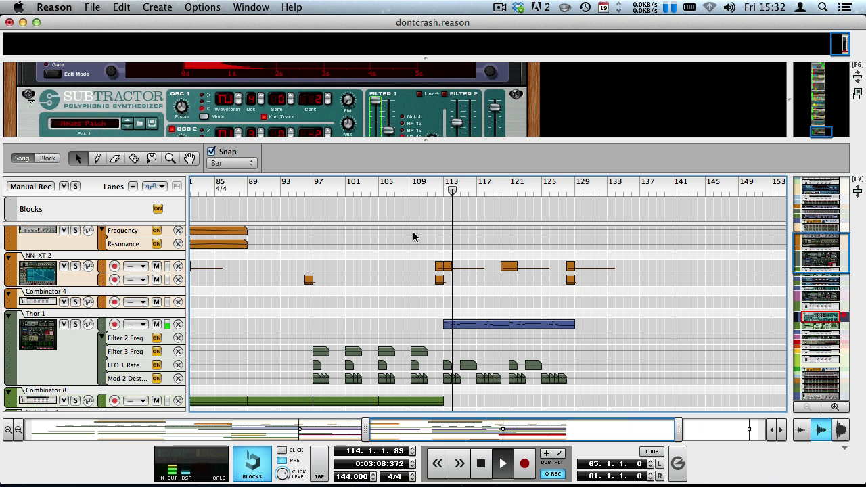
scroll(474, 324, "down", 10)
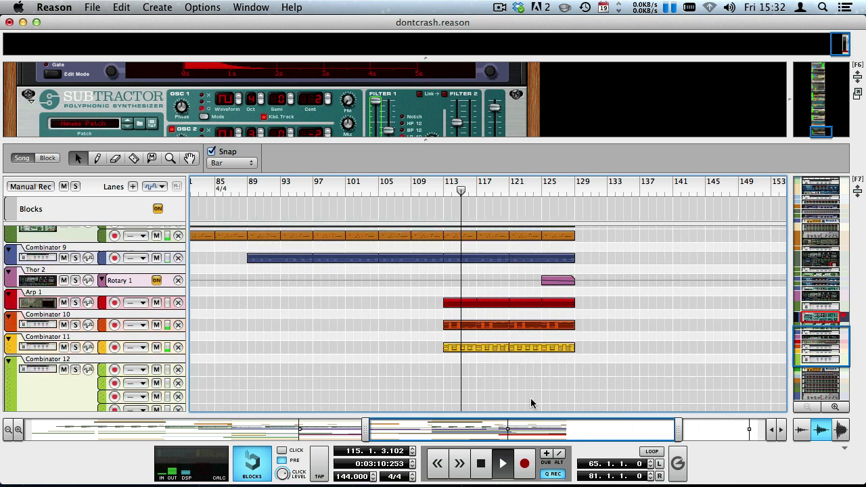
scroll(511, 369, "right", 3)
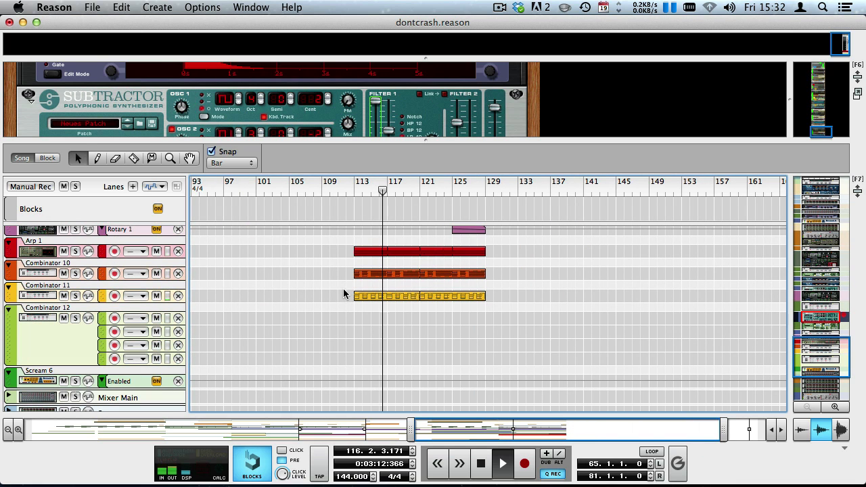
scroll(348, 287, "down", 5)
scroll(387, 309, "up", 3)
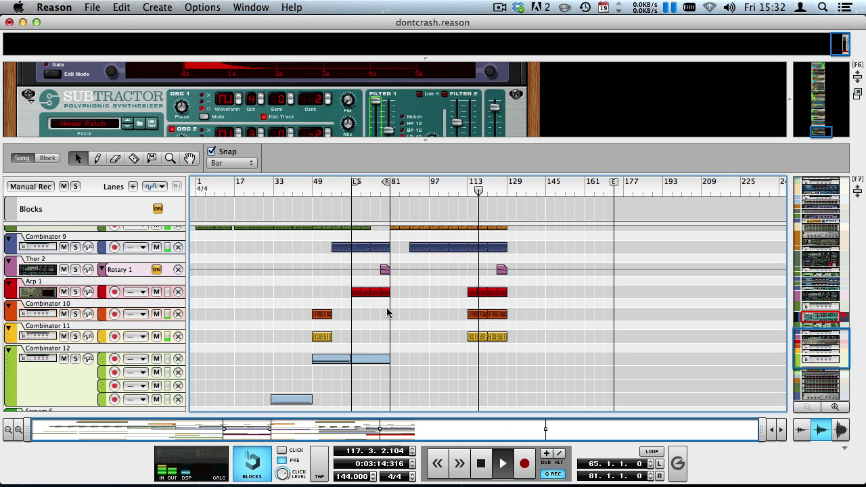
Step: Play short passages from bar 49 and from bar 65 to compare the openings of those sections
key("space")
left_click_drag(323, 184, 311, 184)
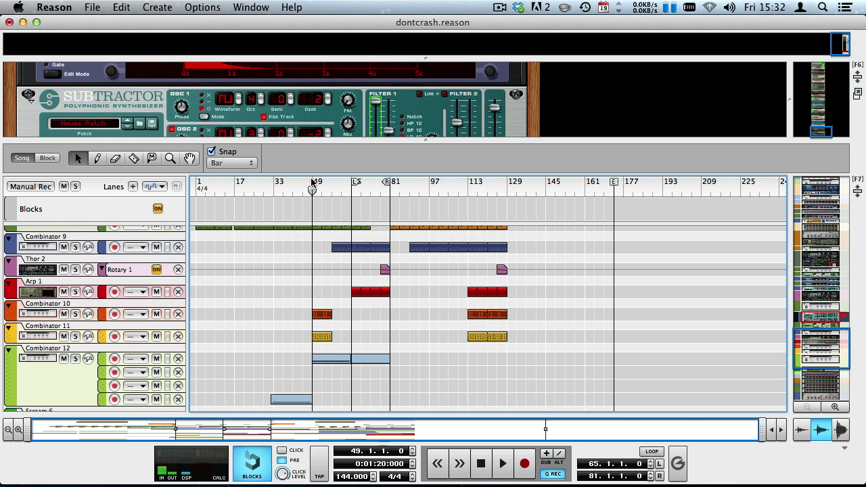
key("space")
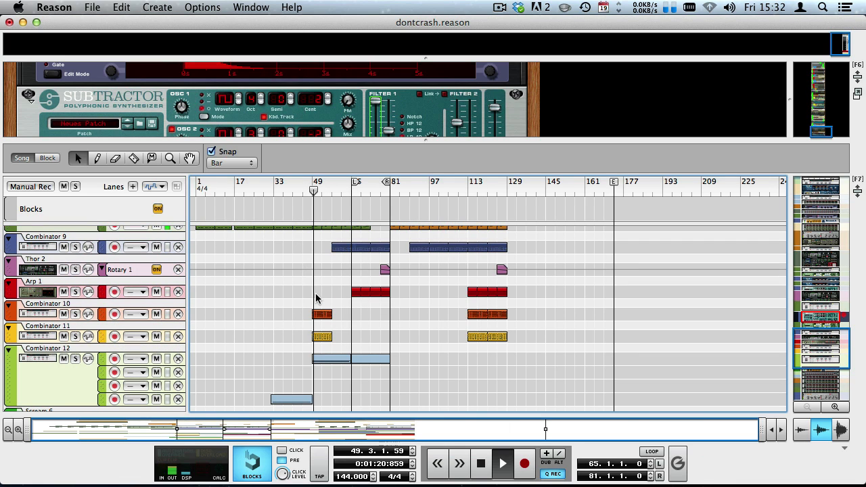
key("space")
left_click(349, 190)
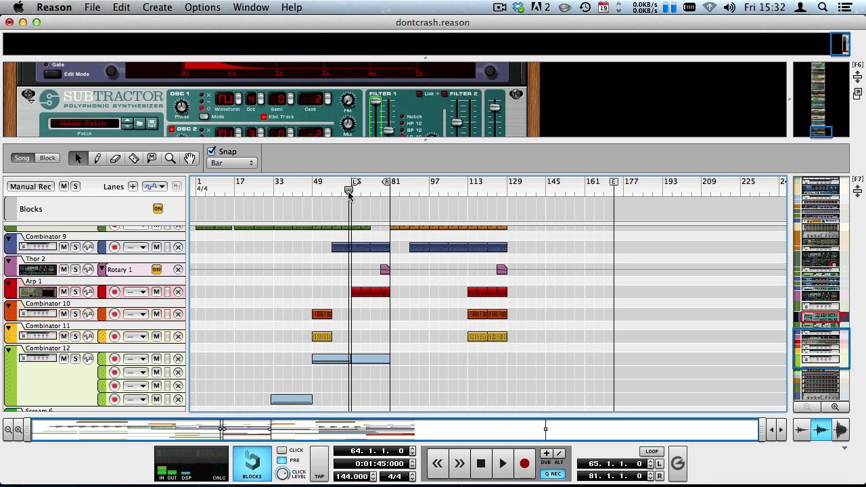
left_click_drag(350, 192, 354, 194)
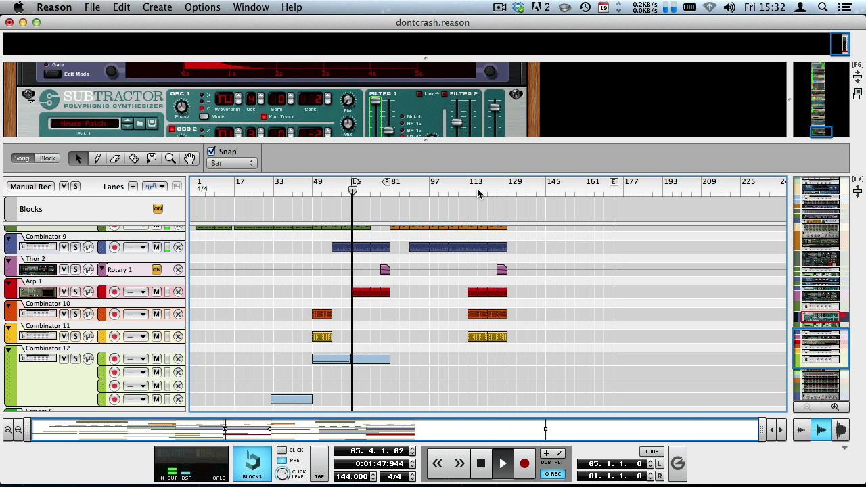
key("space")
Step: Play from bar 109 and review the hi-hat tracks and the Filter 2 frequency and resonance automation
left_click(458, 191)
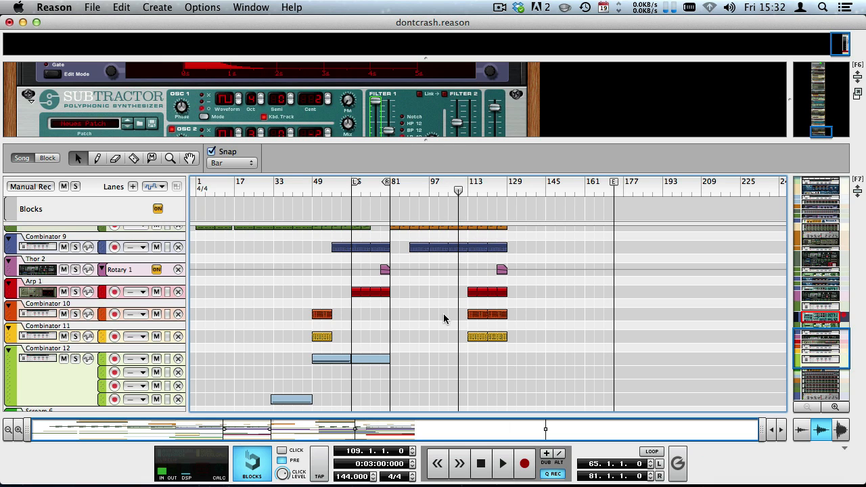
scroll(443, 319, "up", 2)
key("space")
scroll(426, 299, "down", 6)
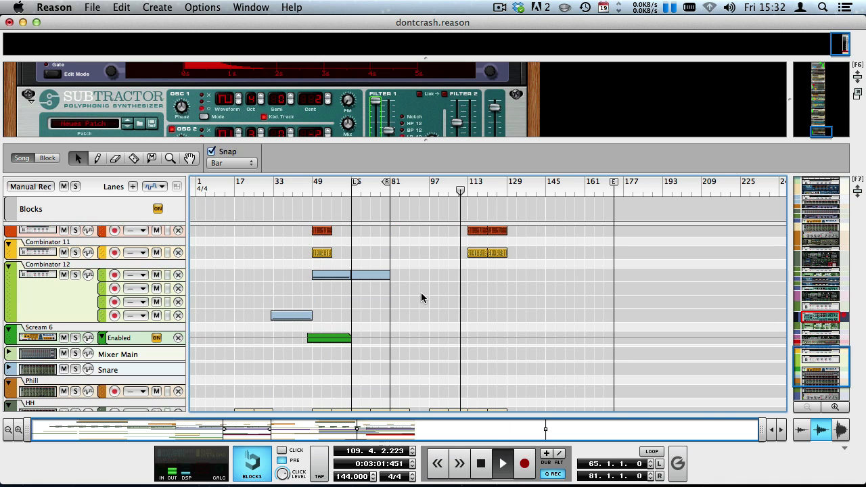
scroll(404, 291, "down", 3)
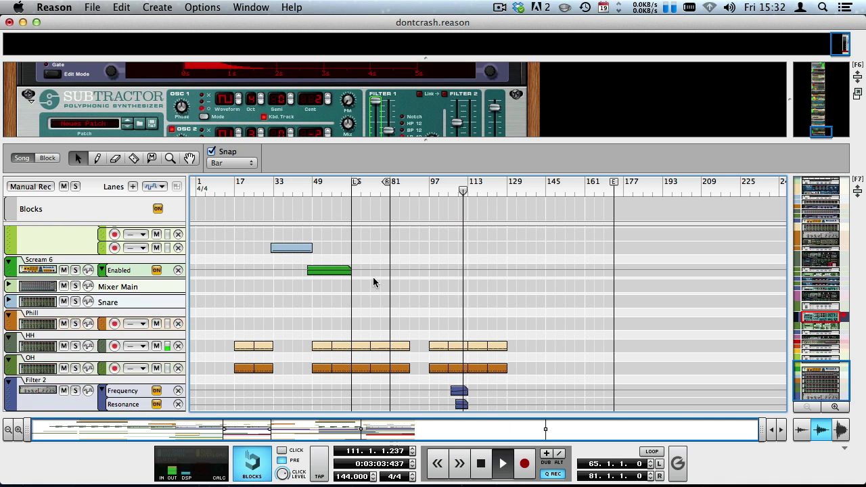
Step: Inspect the Mixer Main channel and master section in the mixer, and return to the full-size sequencer
scroll(424, 311, "up", 5)
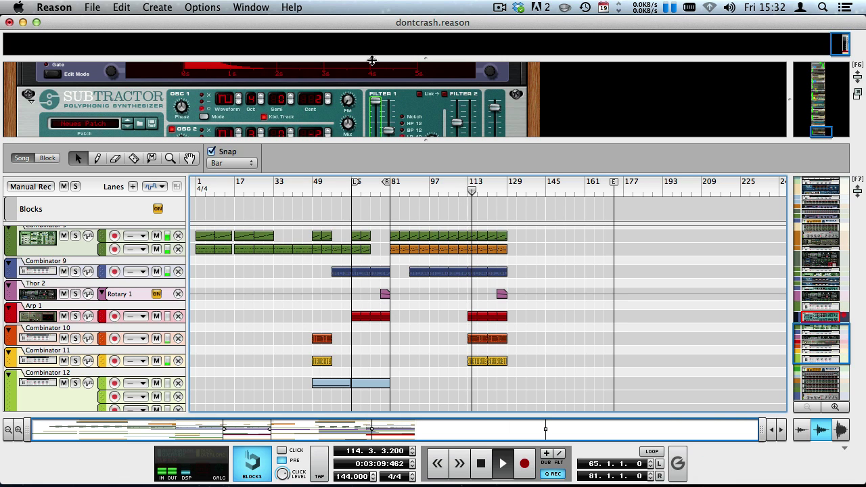
left_click_drag(372, 60, 402, 269)
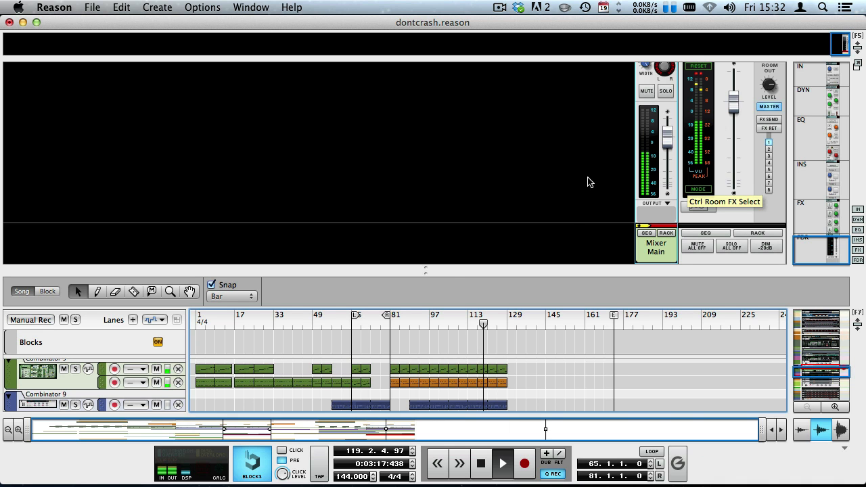
left_click_drag(416, 272, 229, 78)
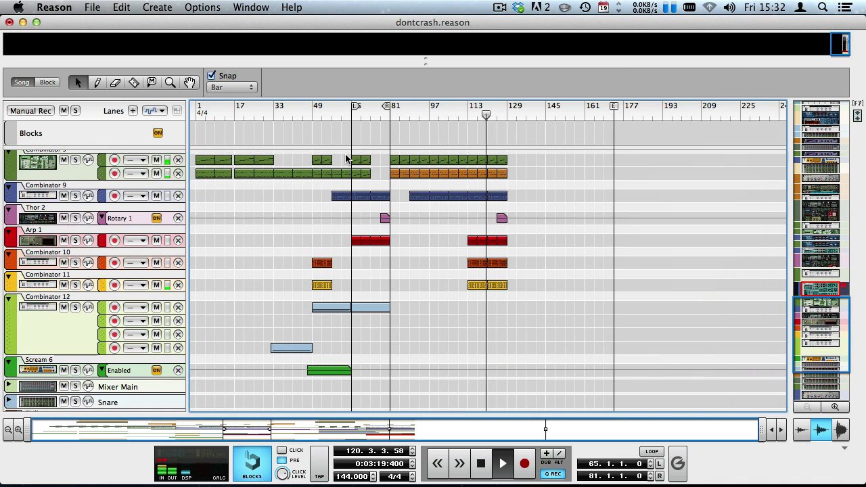
Step: Review all tracks in the arrangement from the drums to Filter 2 as playback approaches bar 129
scroll(344, 155, "up", 10)
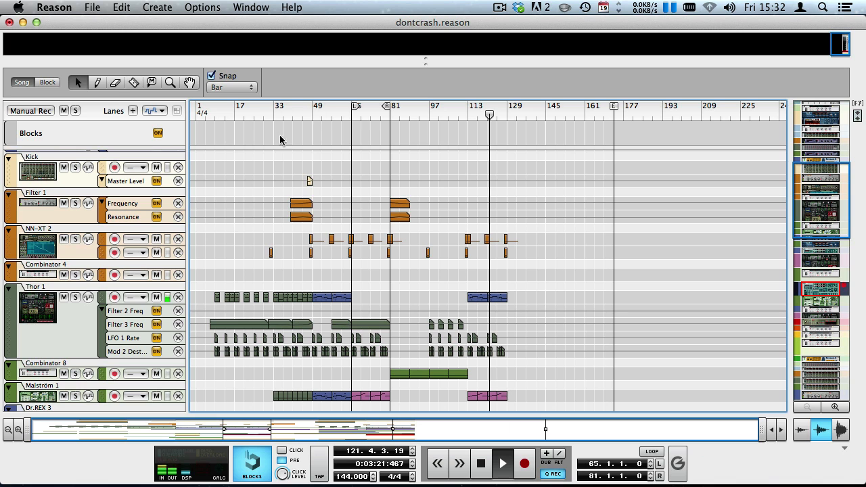
scroll(309, 170, "up", 5)
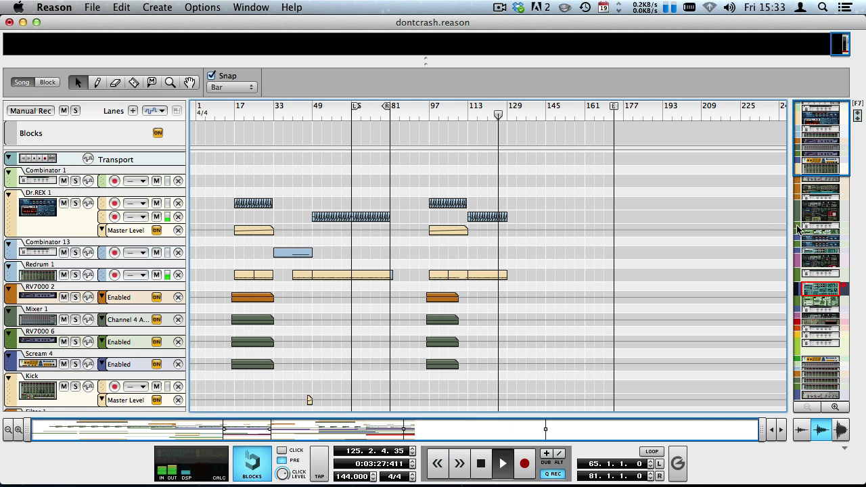
left_click_drag(801, 230, 787, 400)
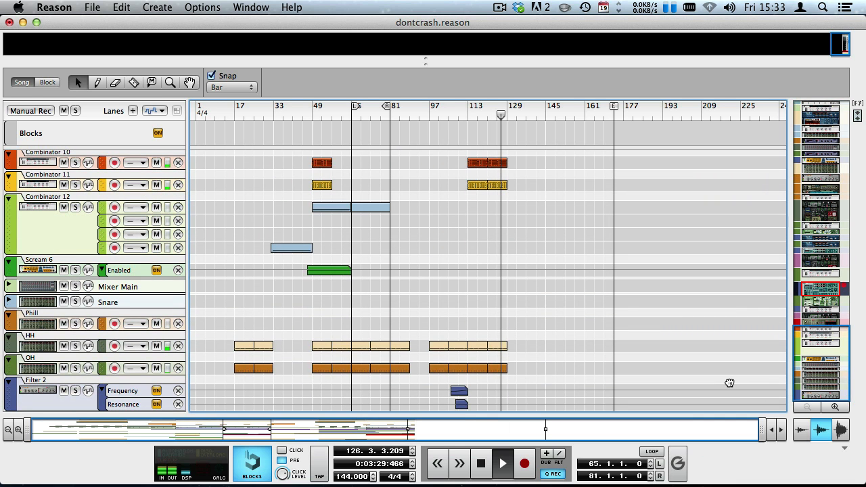
scroll(636, 259, "up", 10)
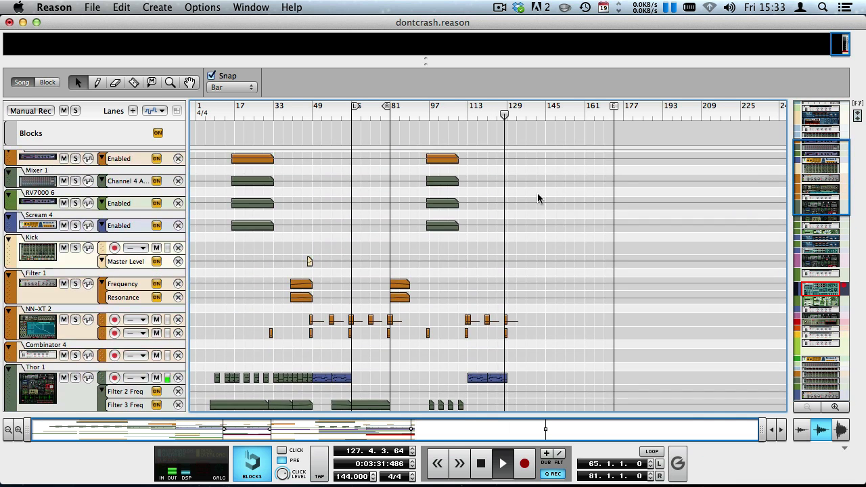